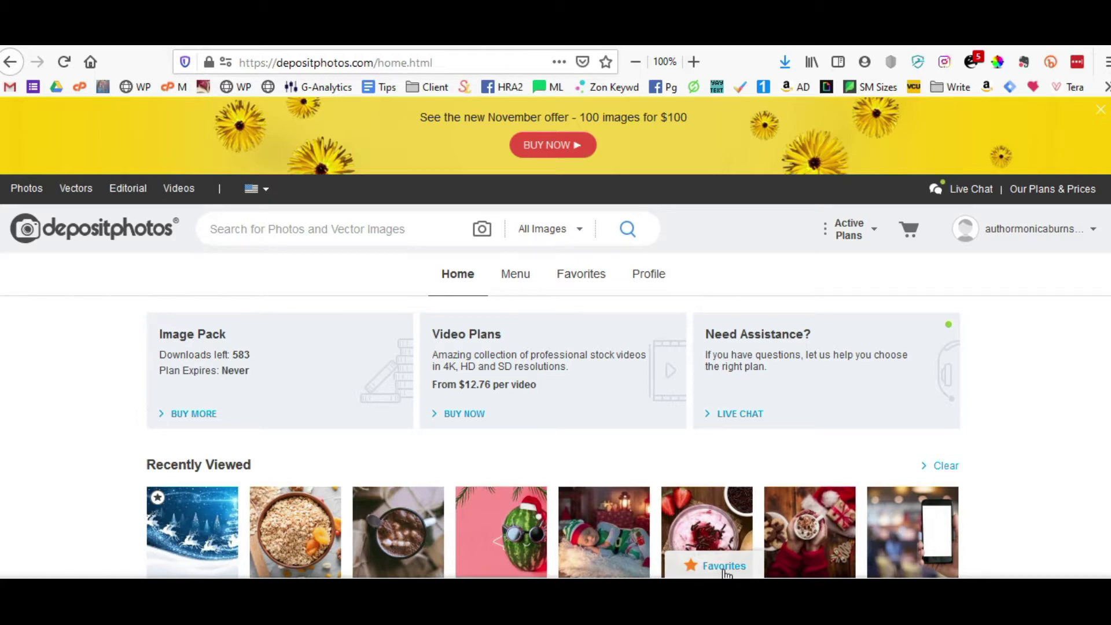
Search Depositphotos stock photos for 'christmas background people'.
left_click(352, 231)
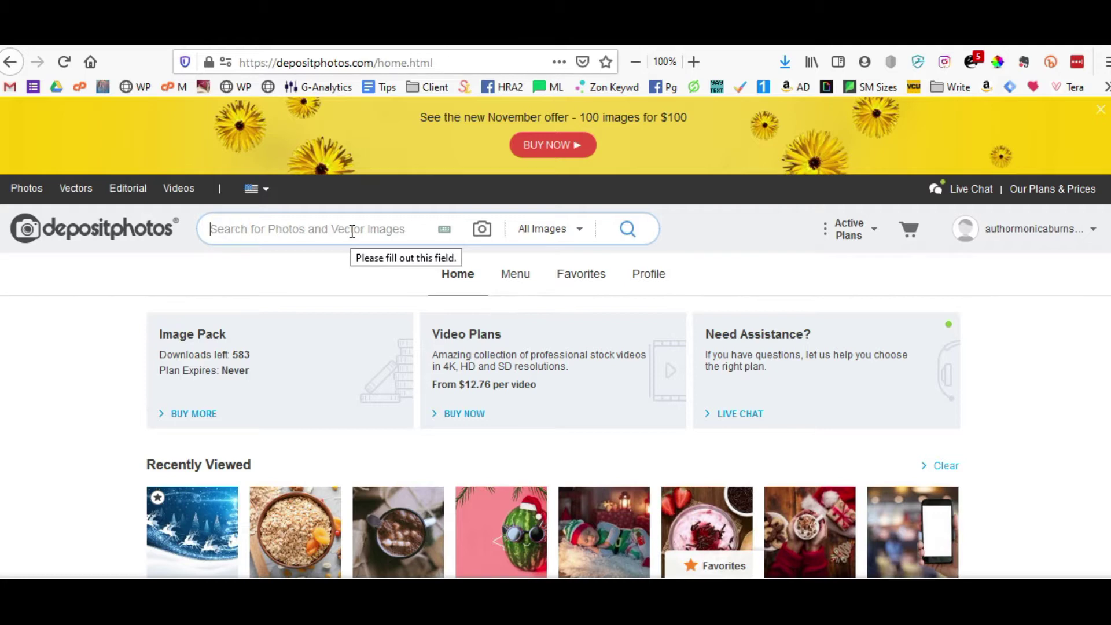
type("ch")
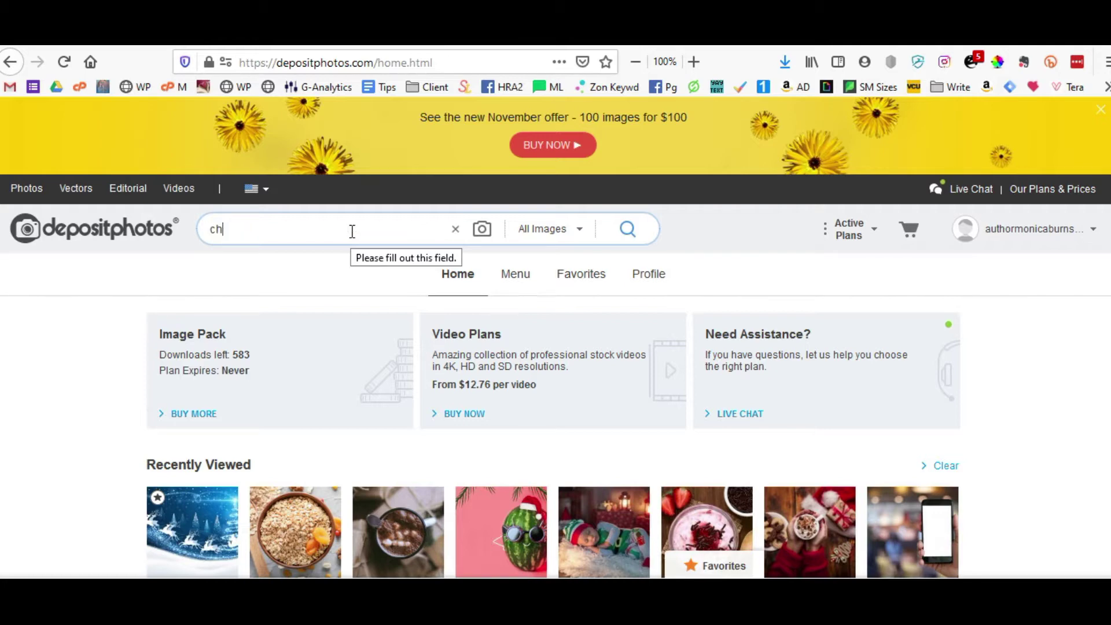
type("ristmas")
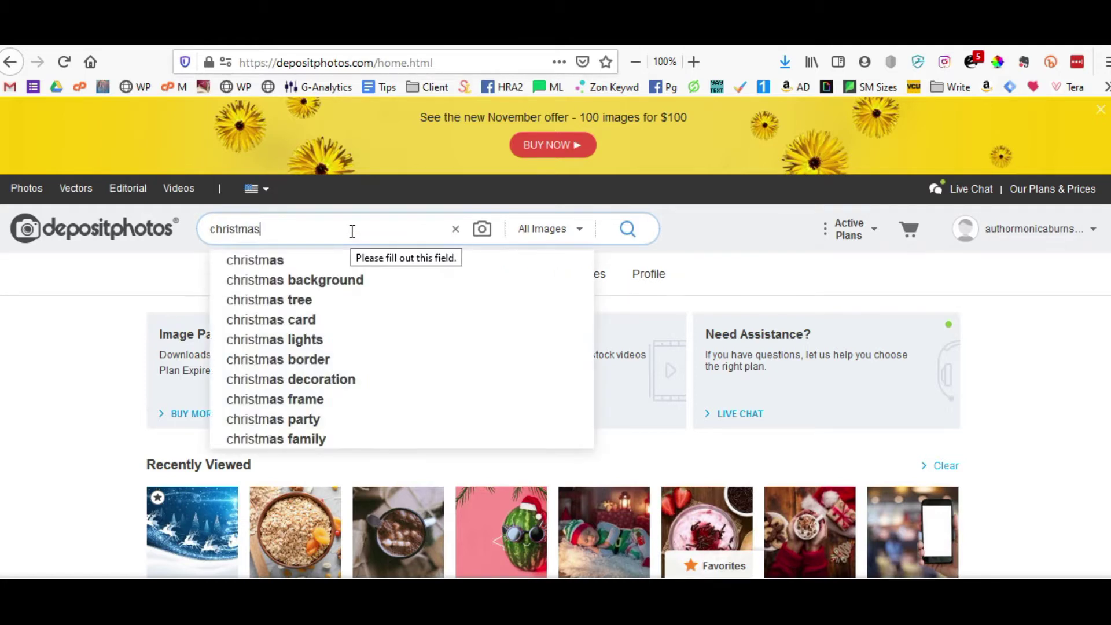
type(" background pe")
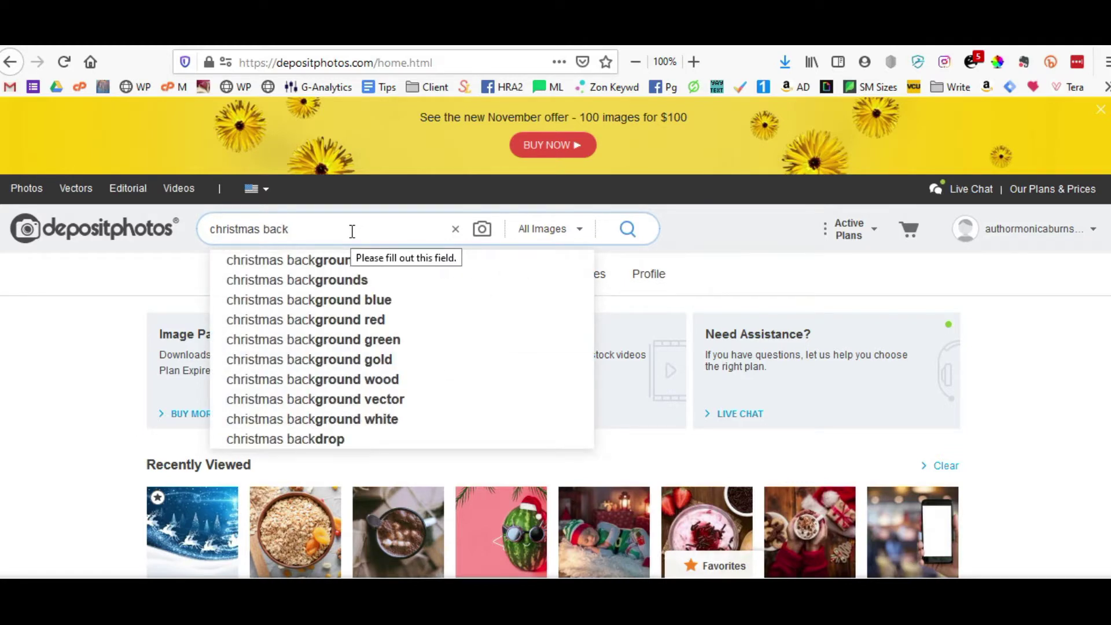
type("ople")
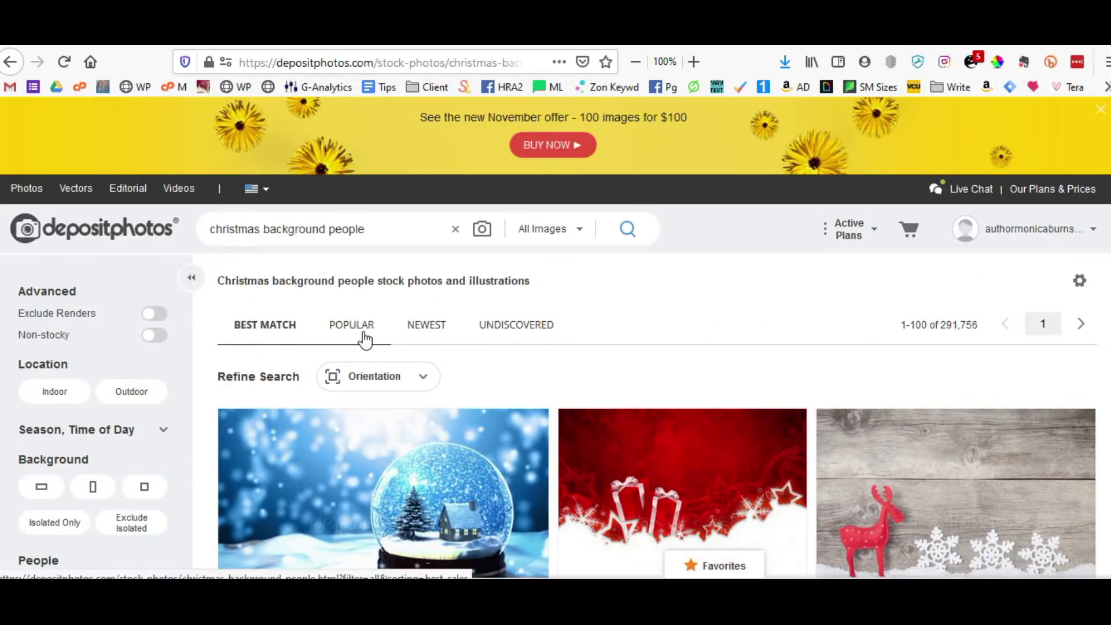
Filter the results by gender to Male & Female.
scroll(93, 324, "down", 3)
scroll(95, 344, "down", 2)
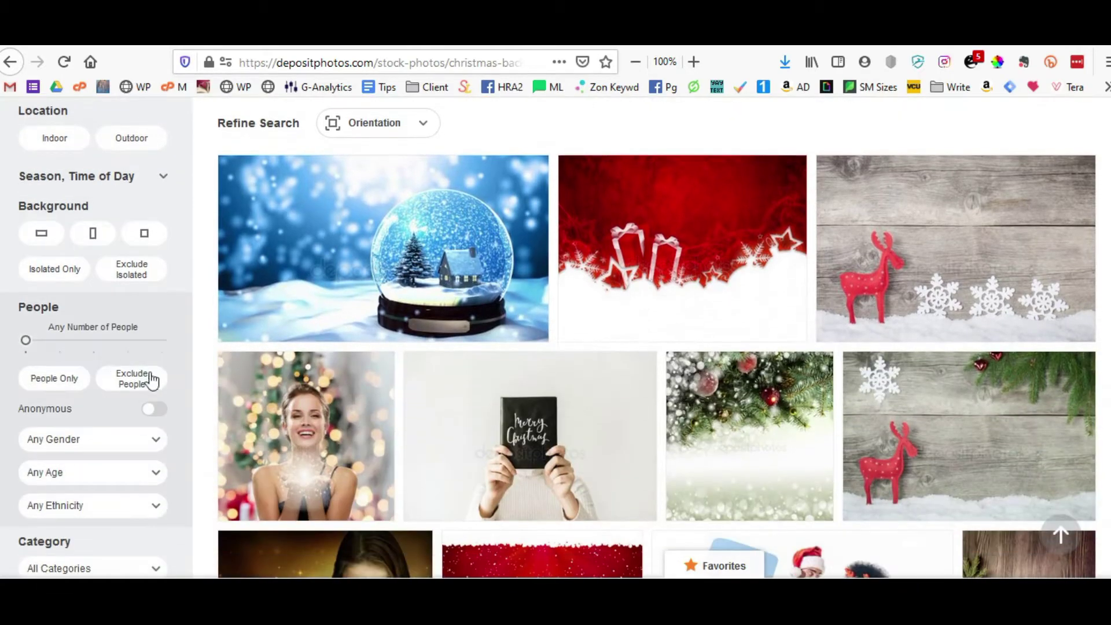
scroll(149, 379, "up", 5)
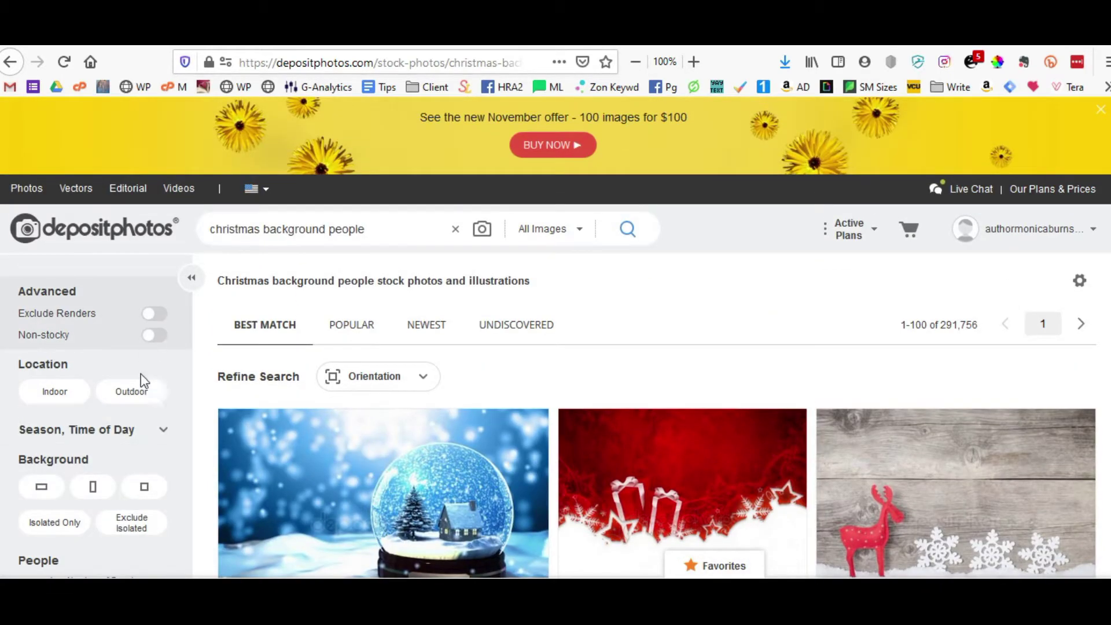
scroll(152, 443, "down", 6)
scroll(152, 443, "down", 1)
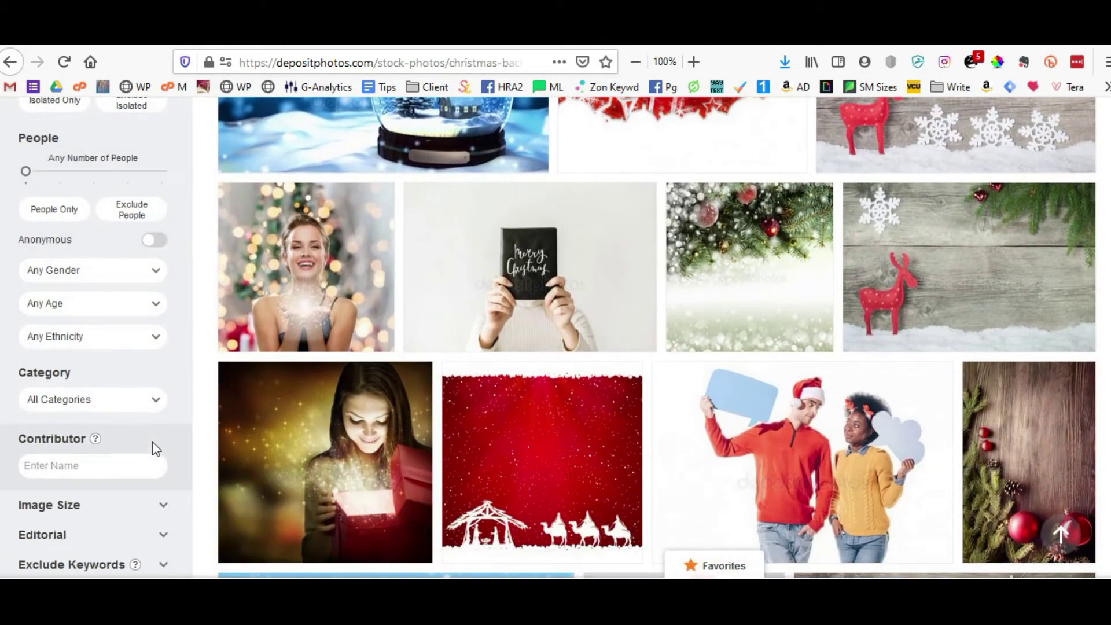
left_click(148, 273)
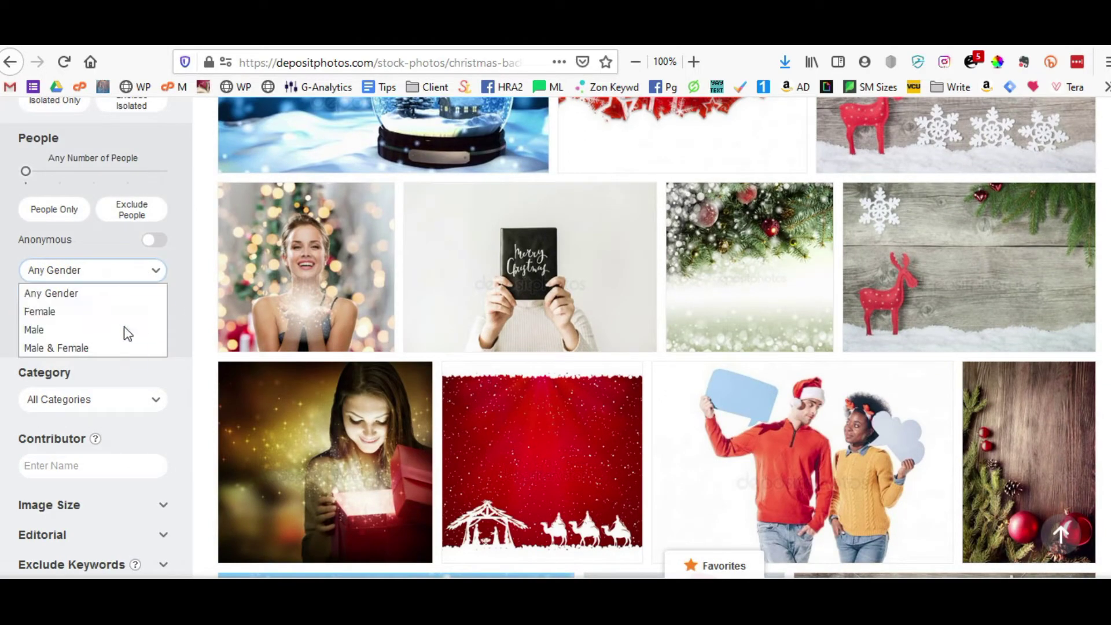
left_click(130, 358)
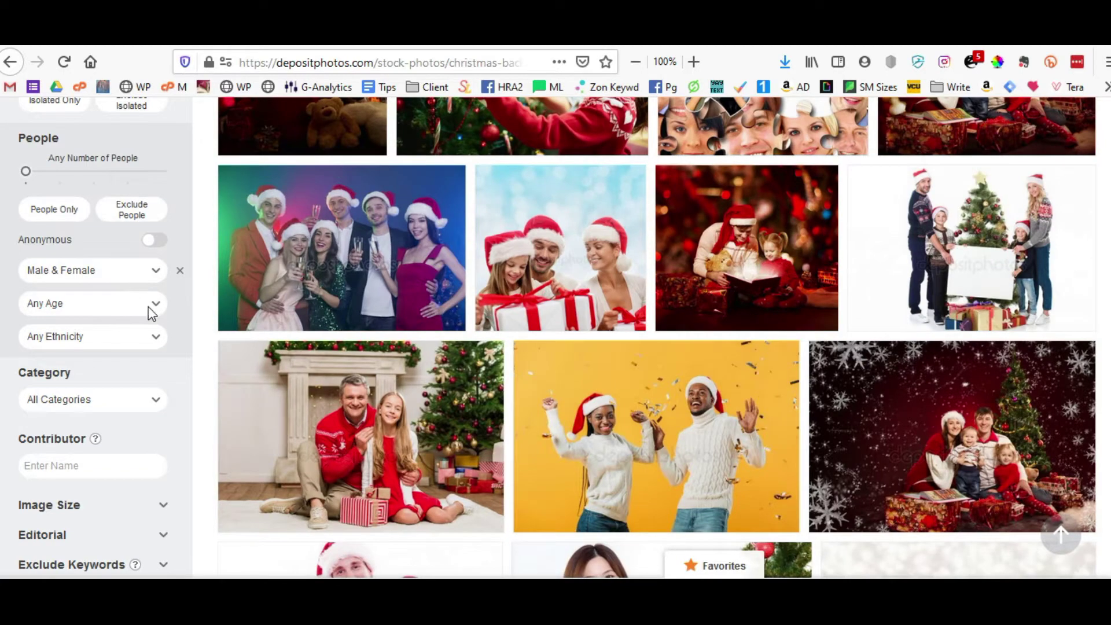
Set the age filter to young adult and exclude editorial images.
left_click(148, 308)
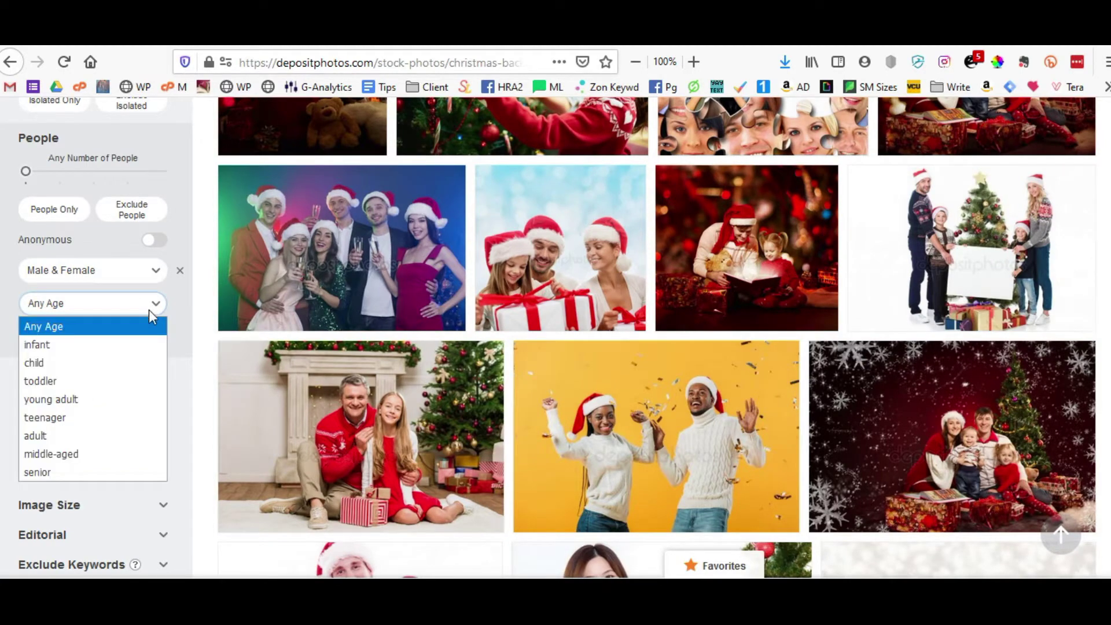
left_click(128, 438)
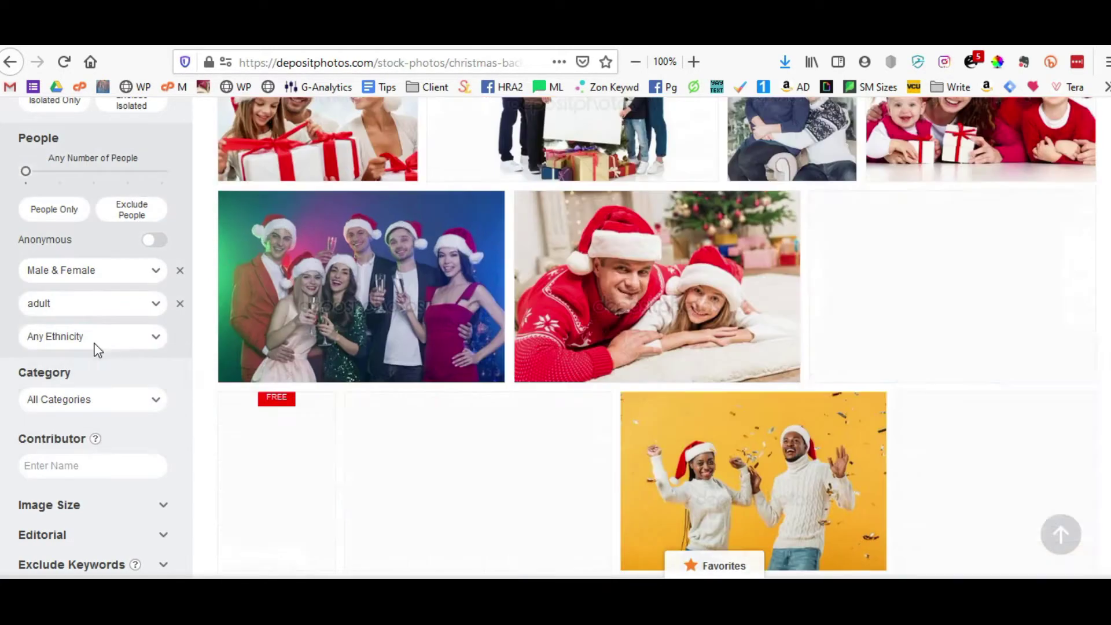
left_click(95, 338)
left_click(97, 308)
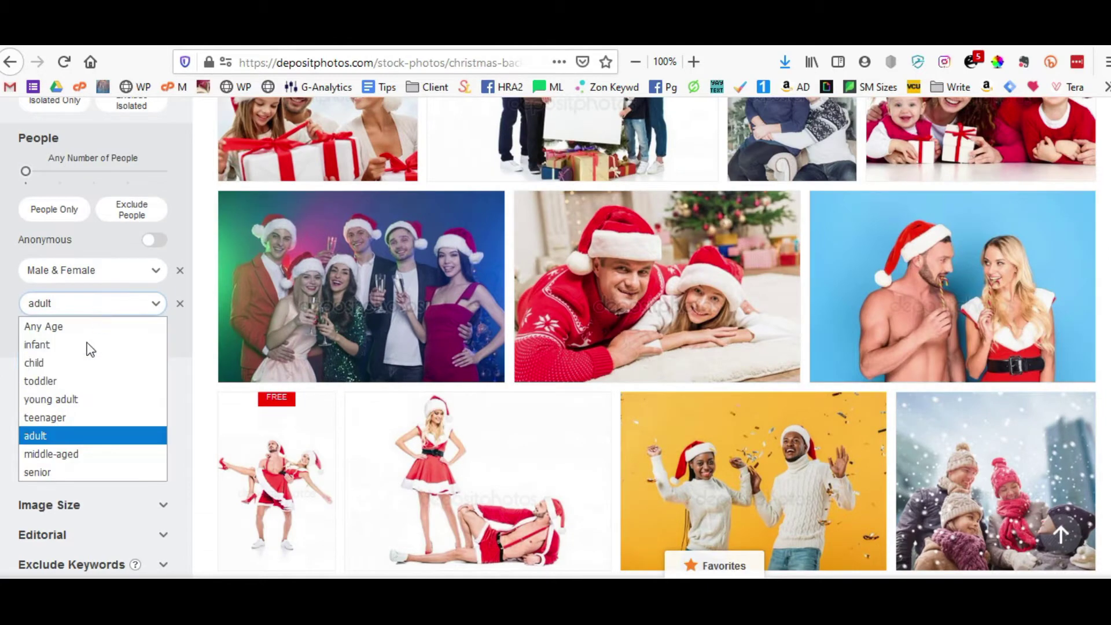
left_click(77, 398)
scroll(174, 405, "down", 3)
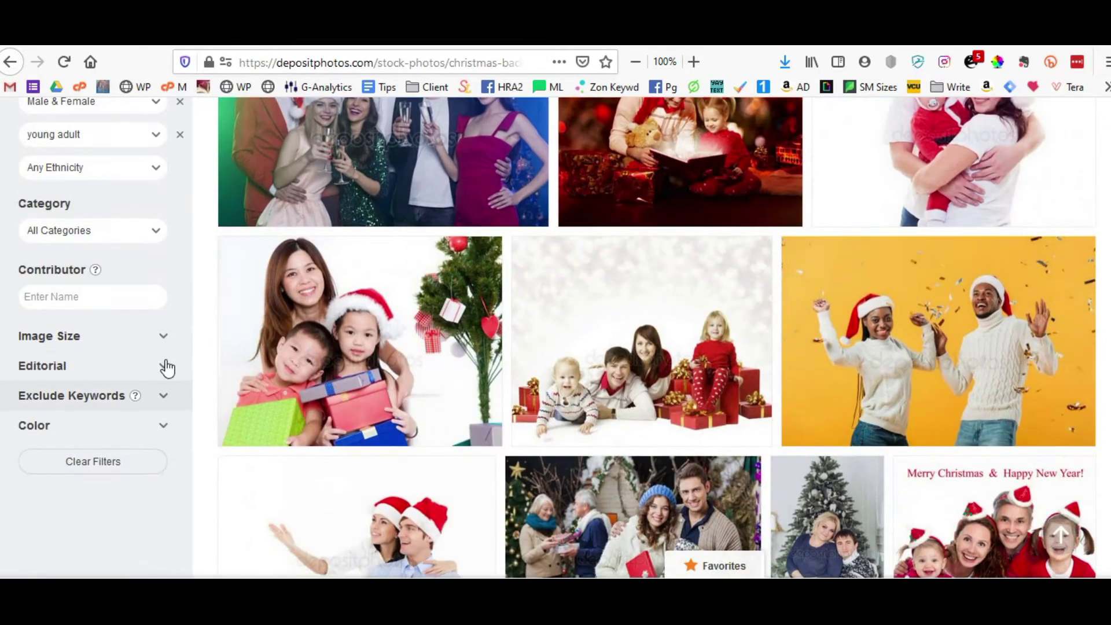
left_click(164, 367)
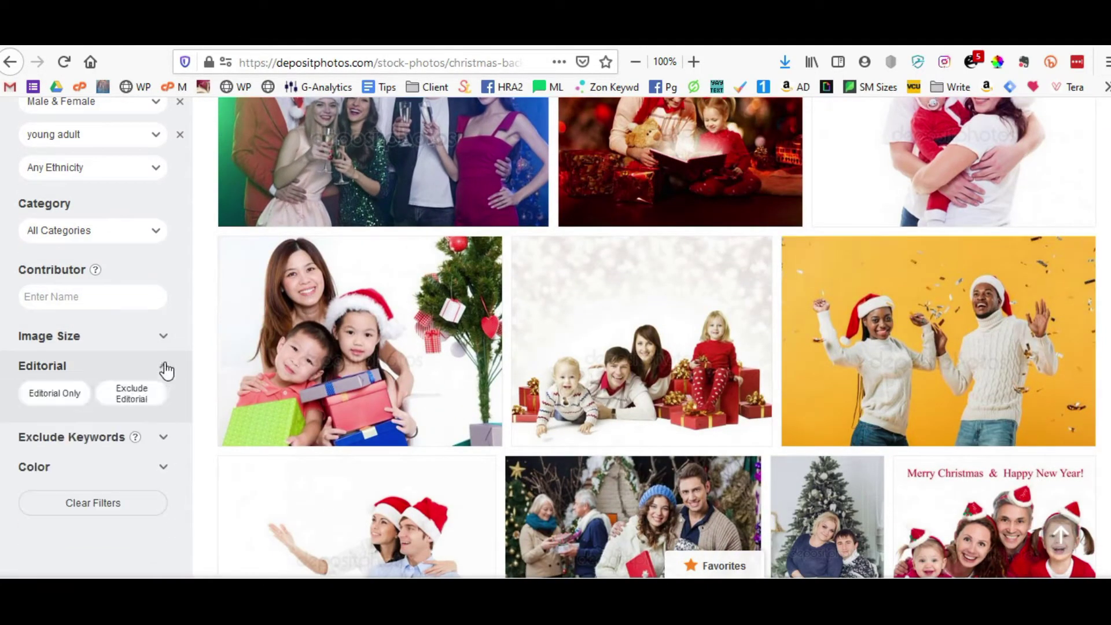
left_click(142, 403)
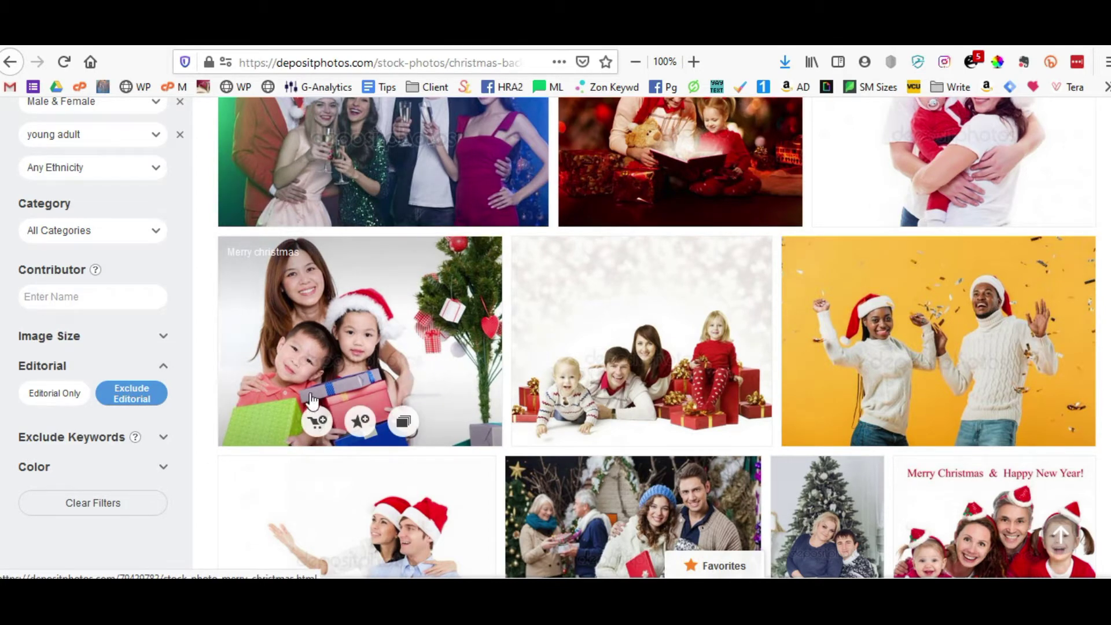
Scroll through the 11,956 non-editorial results and return to the top.
scroll(497, 388, "down", 8)
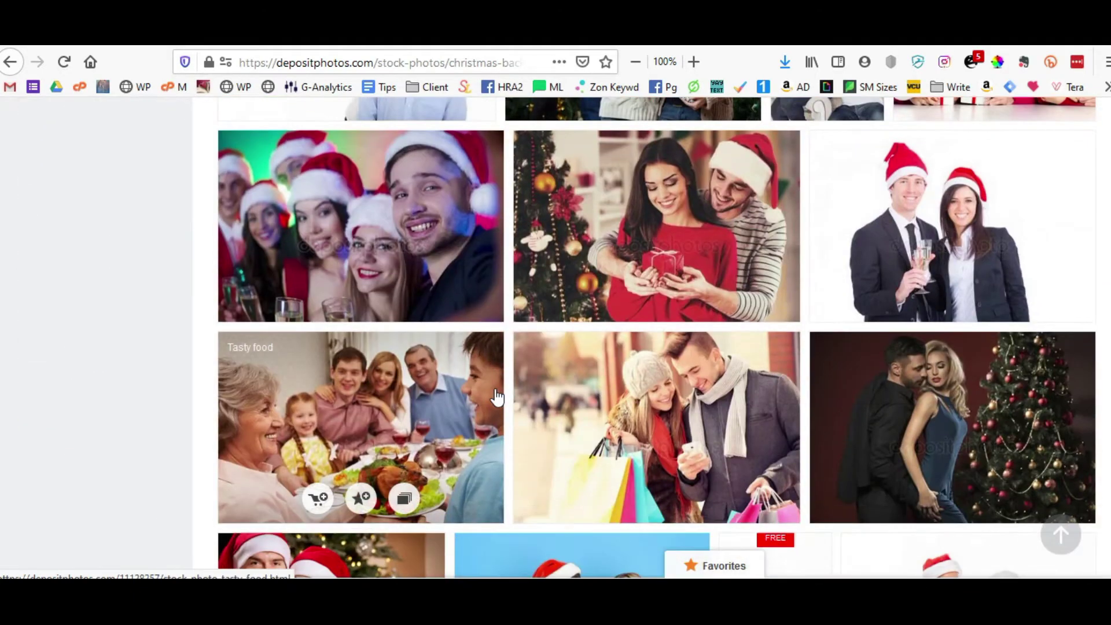
scroll(493, 388, "up", 5)
scroll(493, 387, "down", 5)
scroll(493, 384, "up", 2)
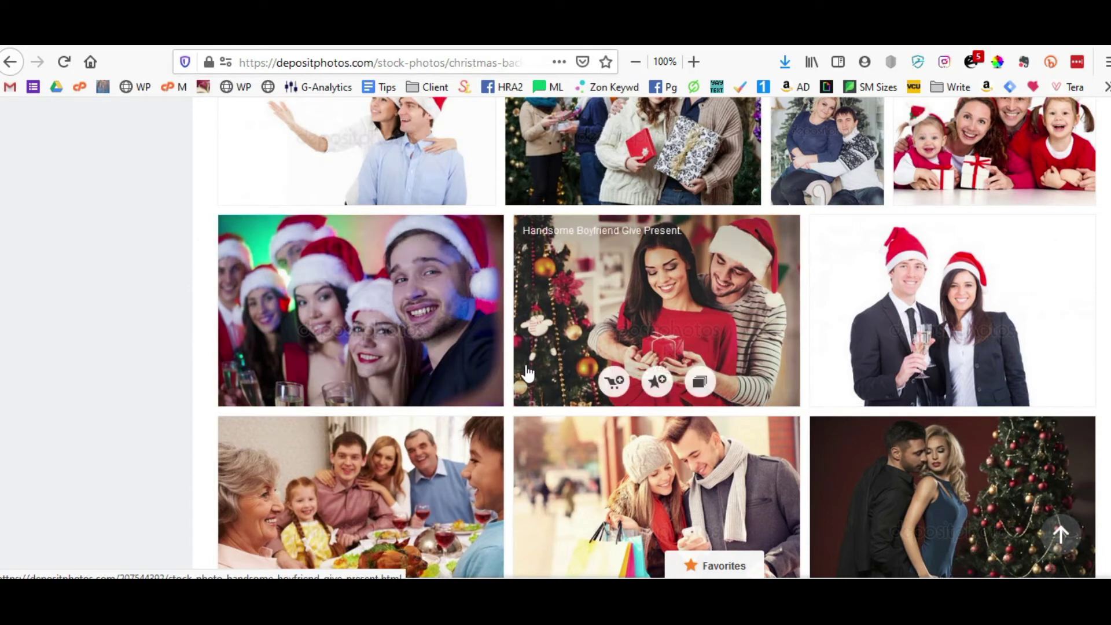
scroll(528, 399, "down", 6)
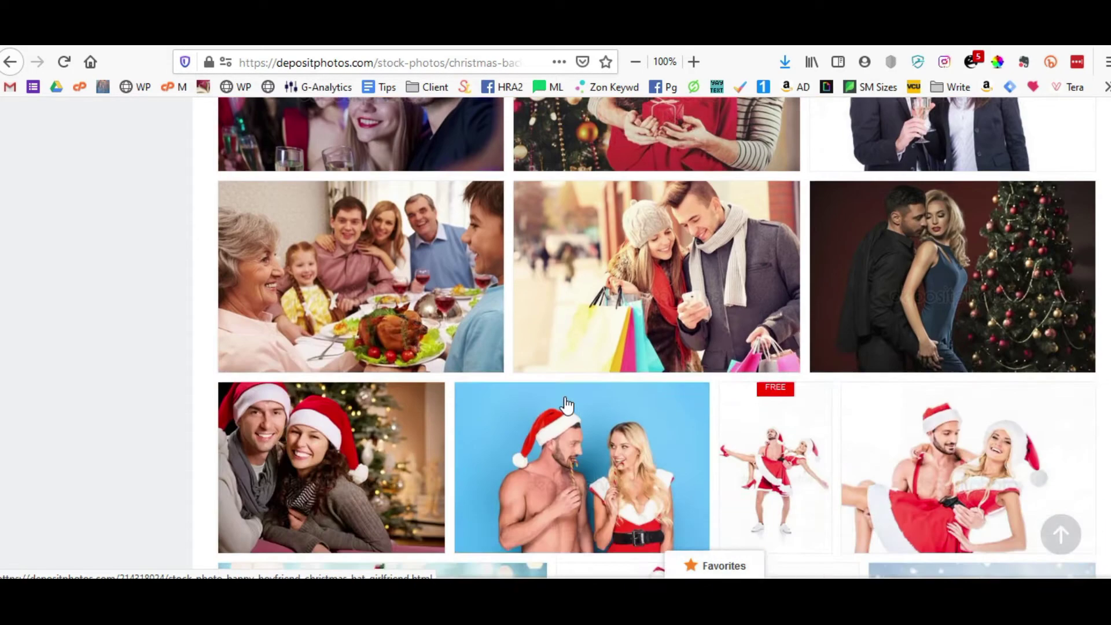
scroll(567, 403, "down", 7)
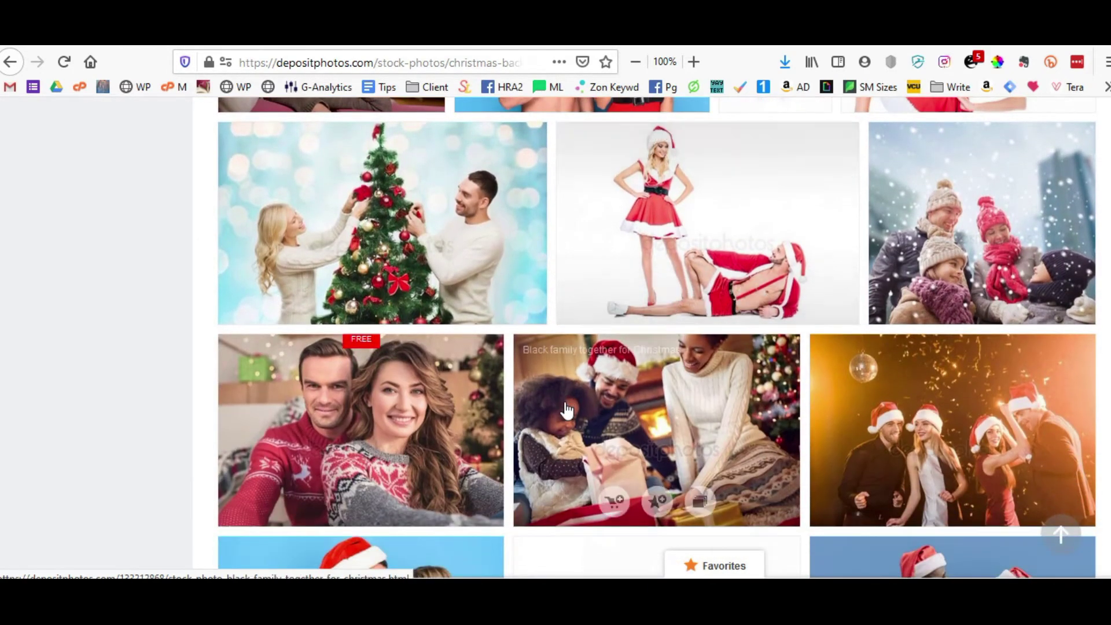
scroll(579, 400, "up", 1)
scroll(580, 394, "down", 2)
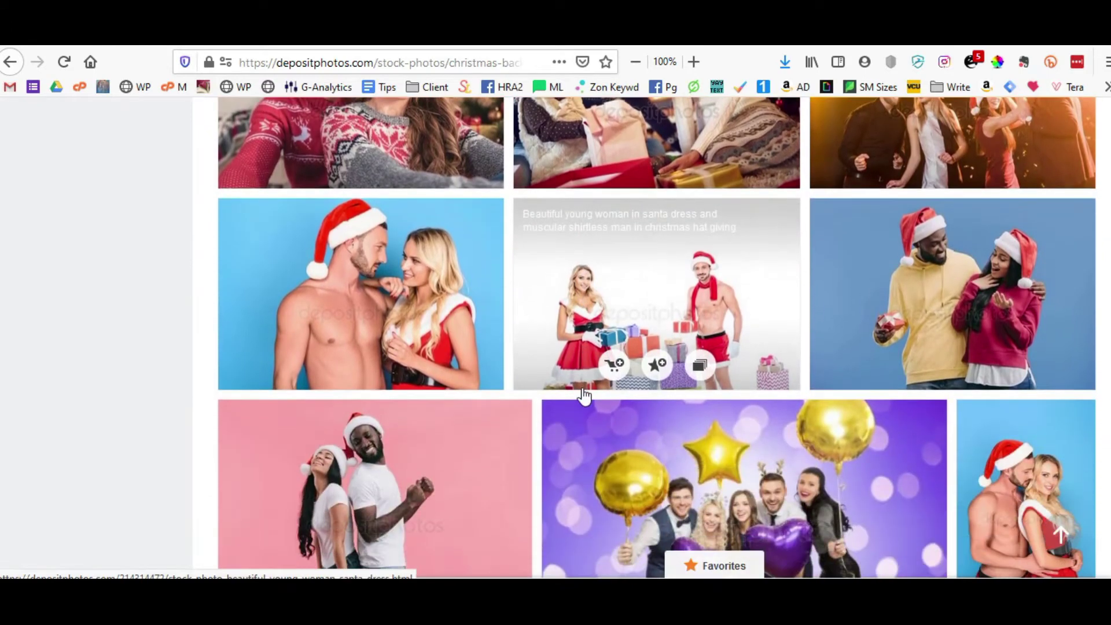
scroll(585, 395, "down", 3)
scroll(585, 396, "down", 10)
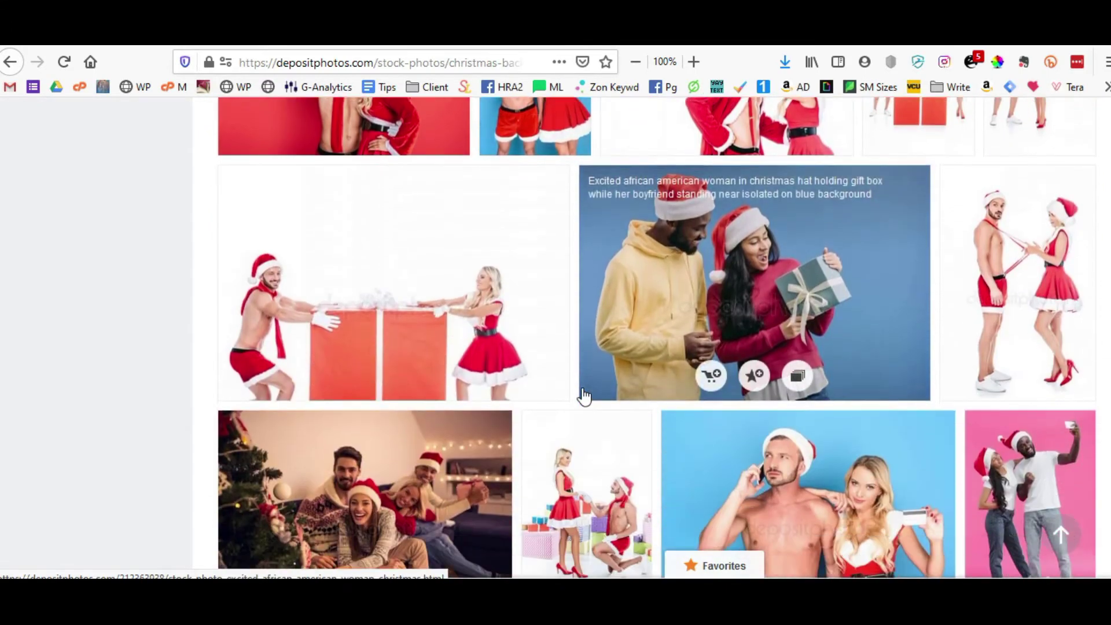
scroll(594, 382, "down", 8)
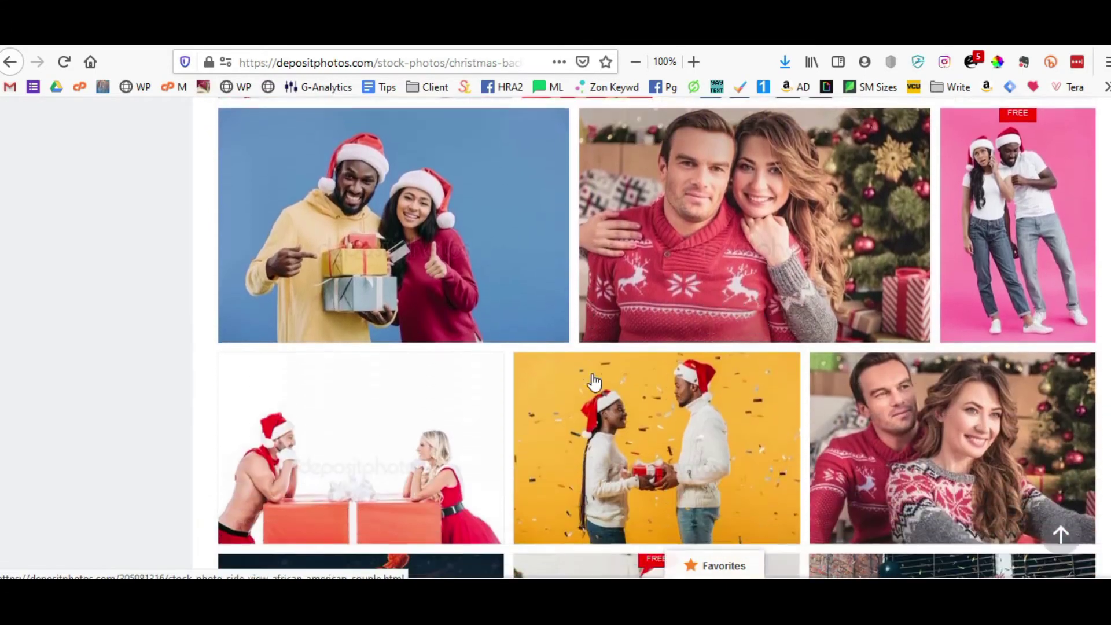
scroll(598, 379, "down", 2)
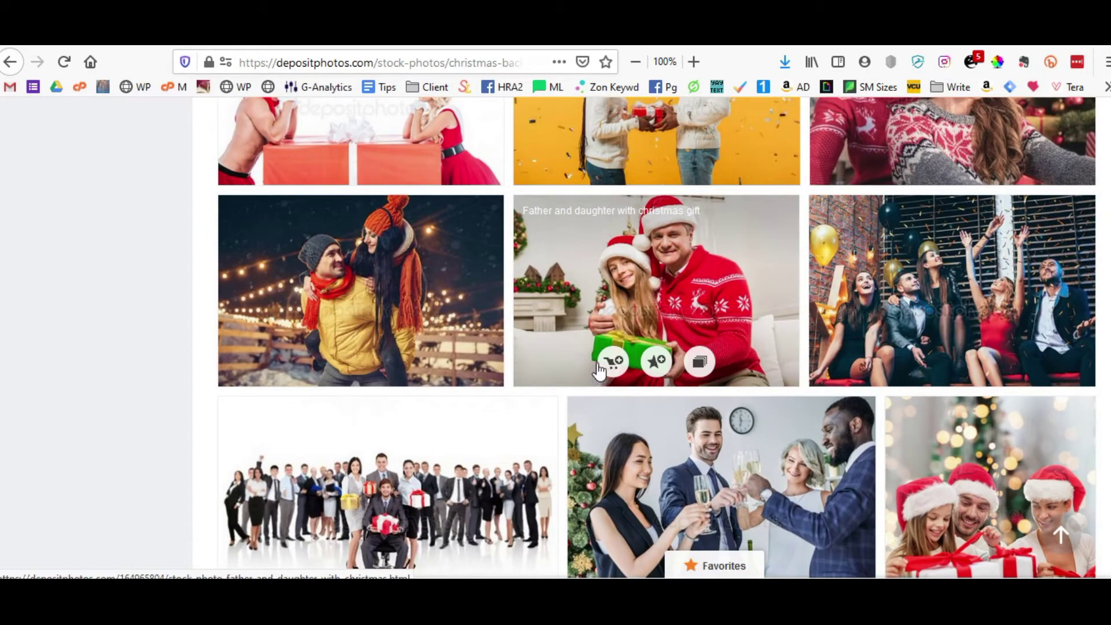
scroll(602, 383, "down", 1)
scroll(602, 383, "down", 9)
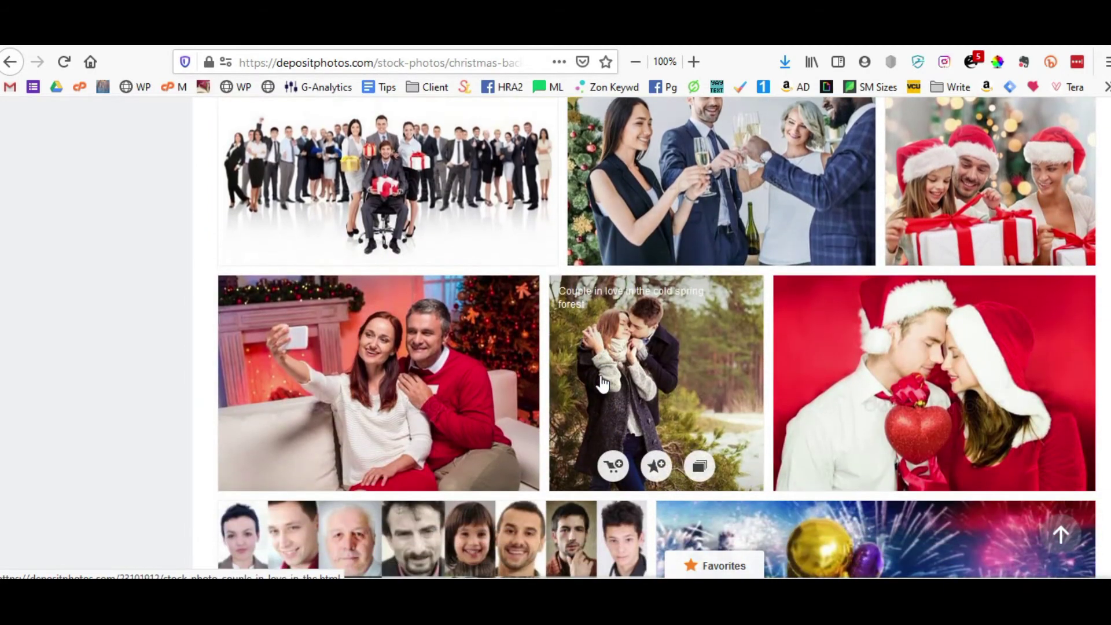
scroll(602, 384, "up", 15)
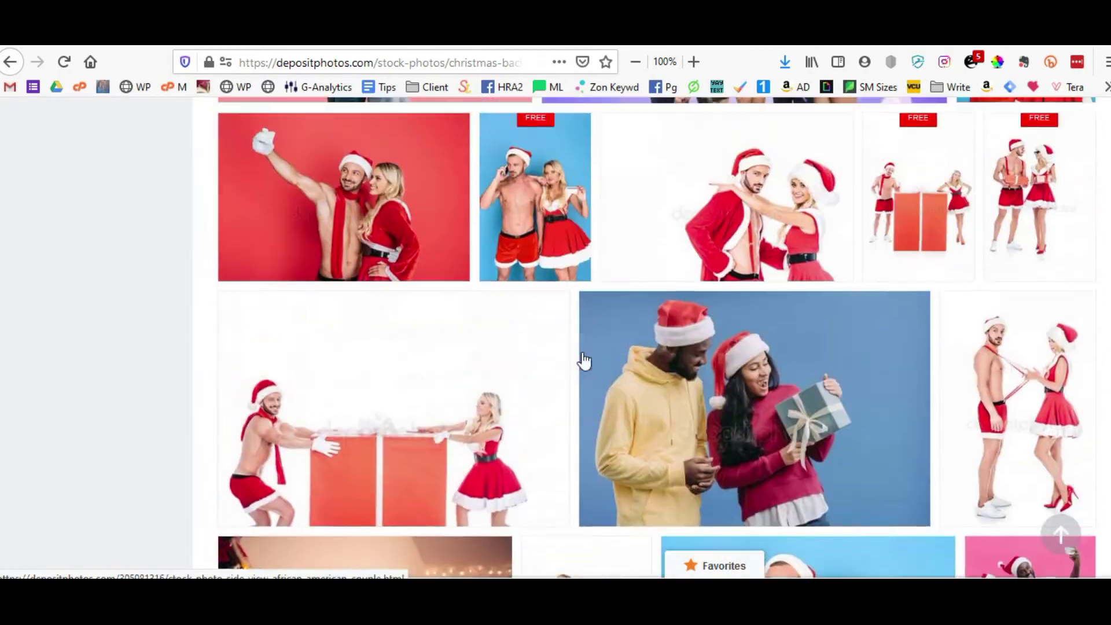
mouse_move(583, 360)
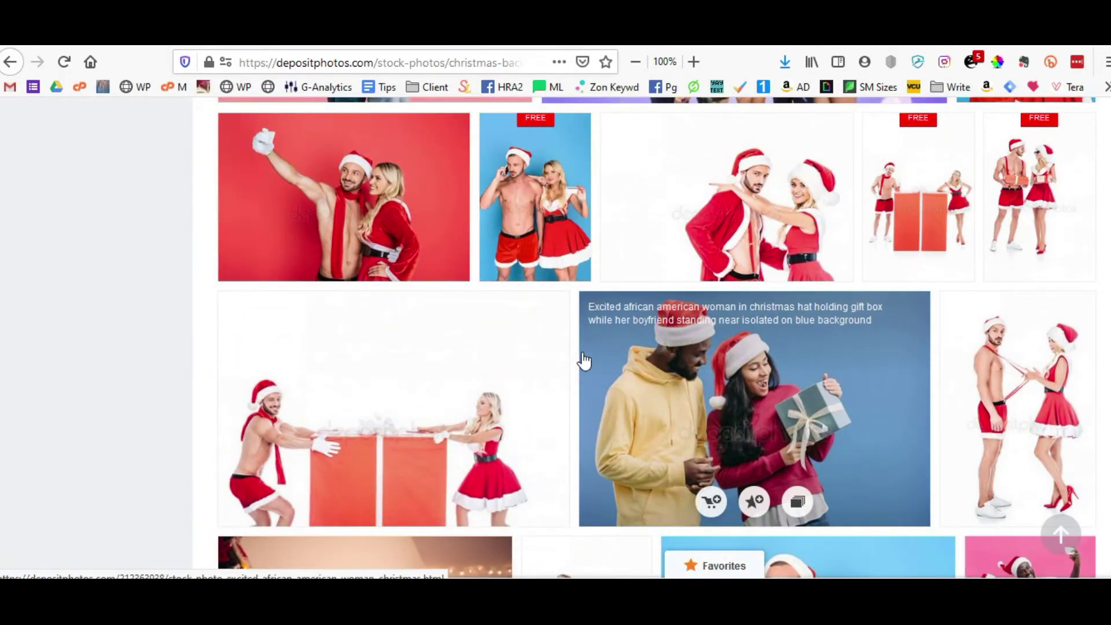
scroll(583, 360, "up", 10)
Add 'ethnic' to the current search and dismiss the security popup.
left_click(390, 226)
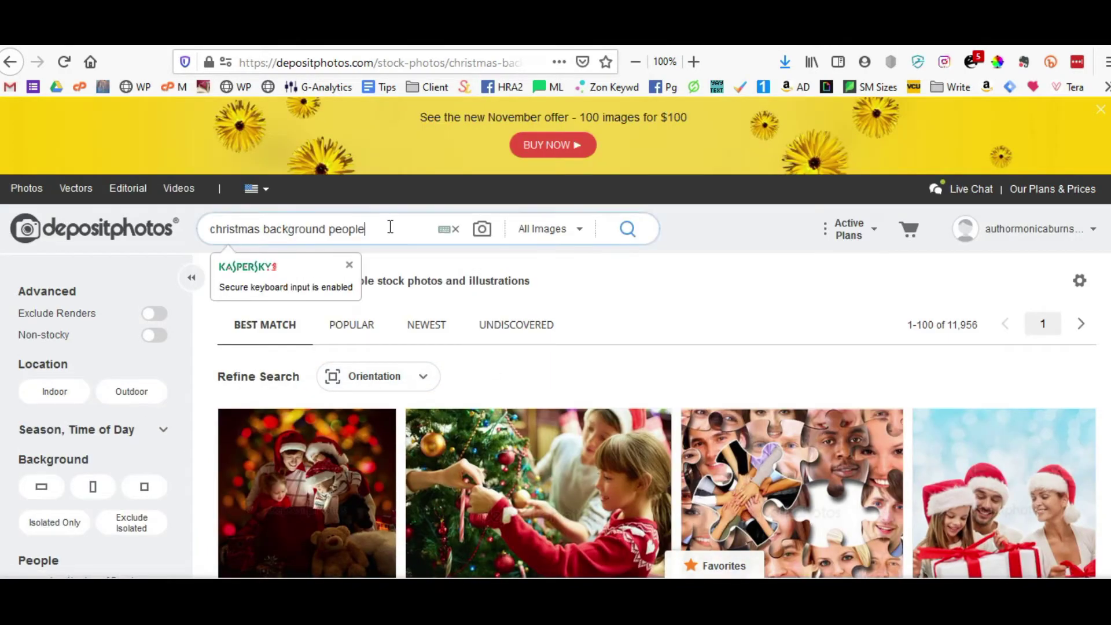
type("ethnic")
key("Return")
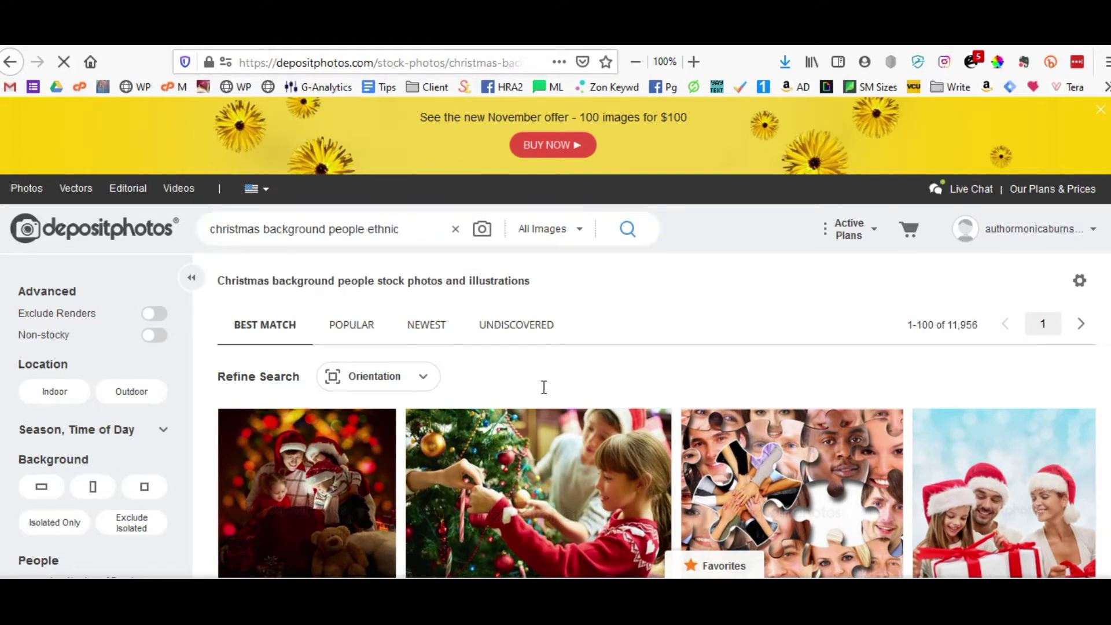
Open the young couple selfie photo's detail view from the results.
scroll(564, 425, "down", 10)
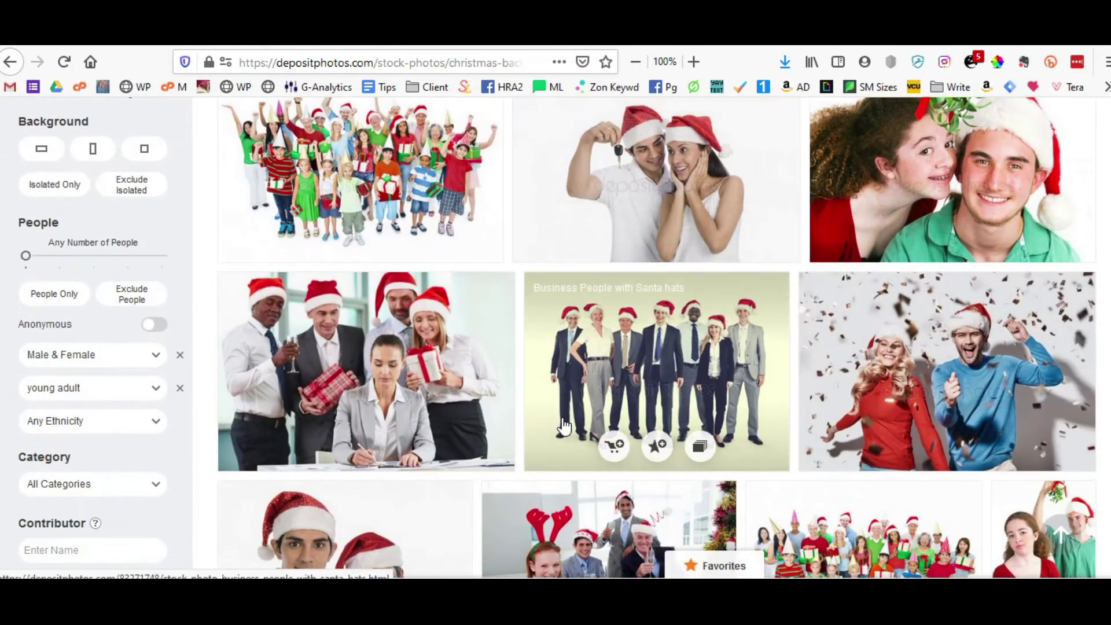
scroll(564, 425, "down", 8)
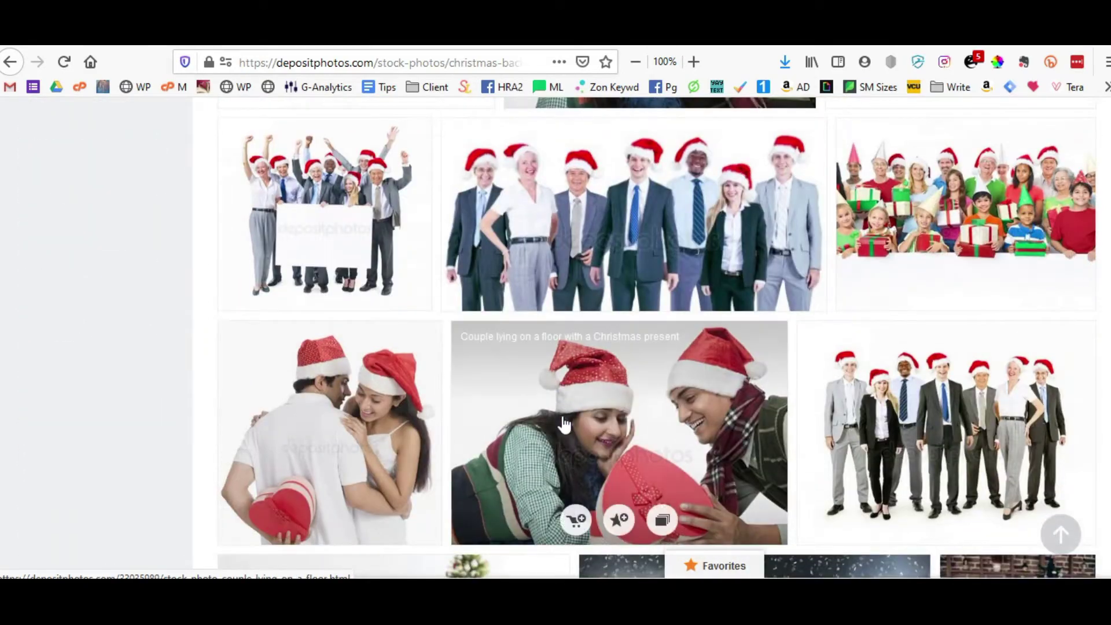
scroll(564, 425, "down", 10)
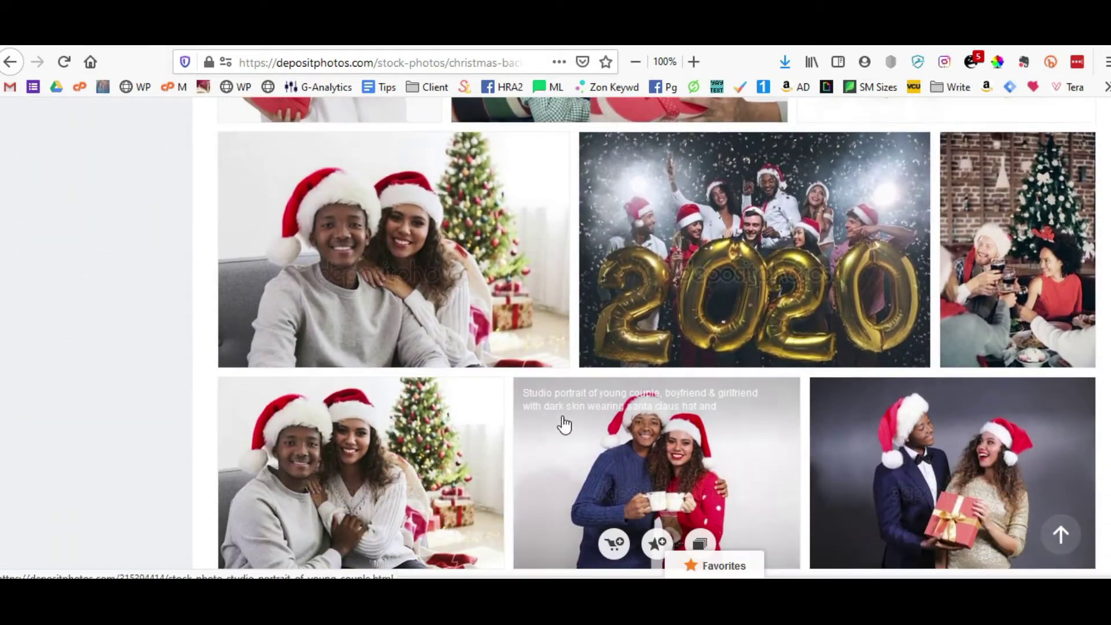
scroll(564, 426, "down", 1)
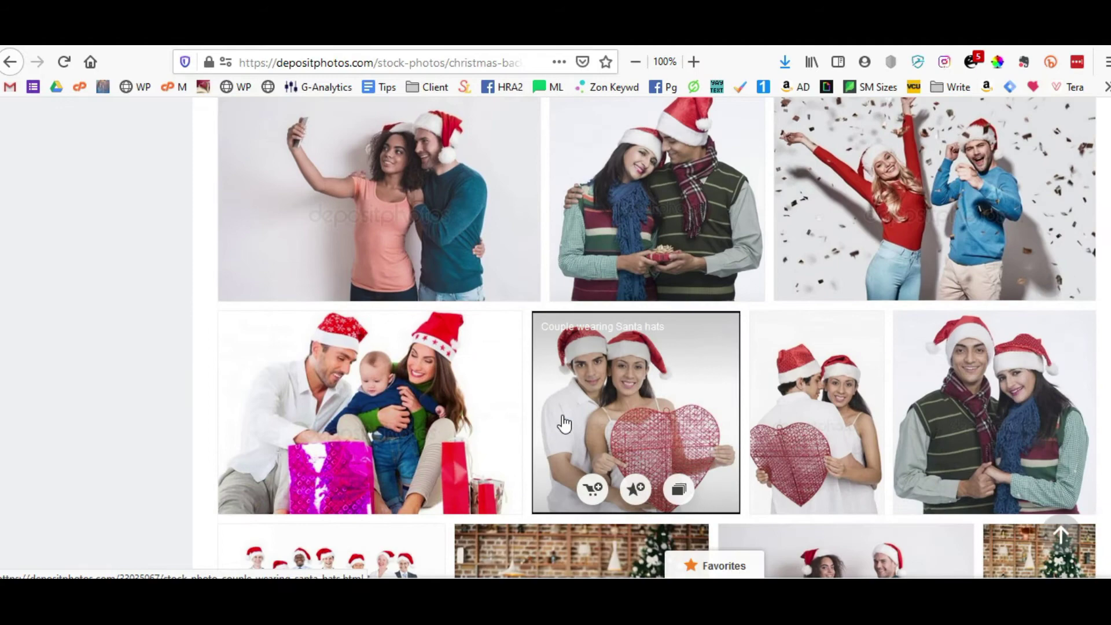
left_click(426, 248)
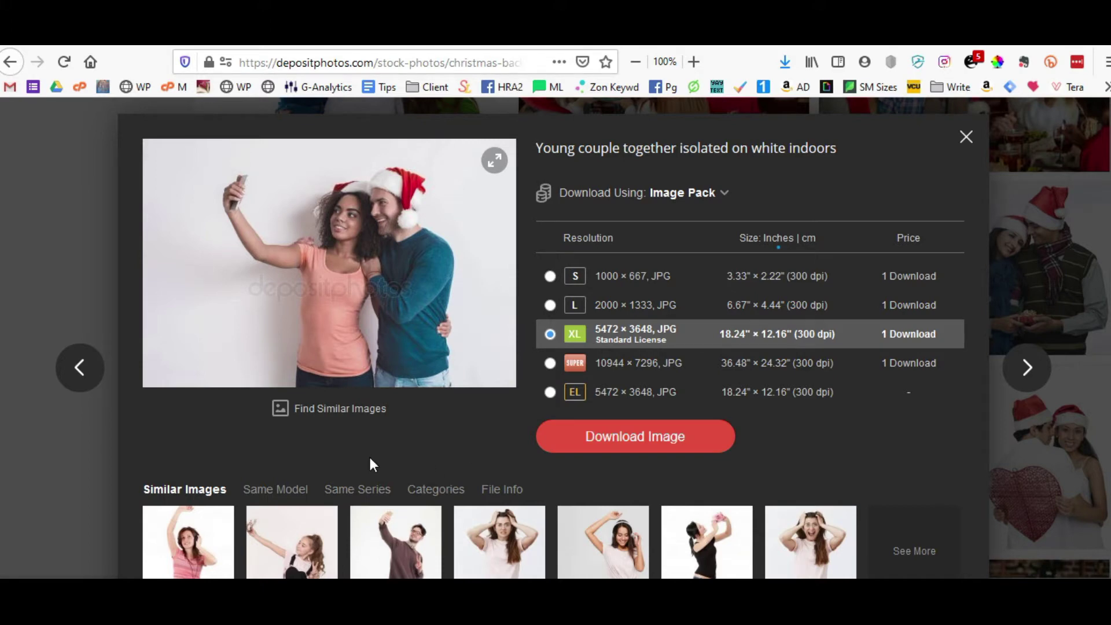
Browse the photo's Same Model, Same Series, Categories, File Info and Similar Images tabs.
scroll(436, 474, "down", 1)
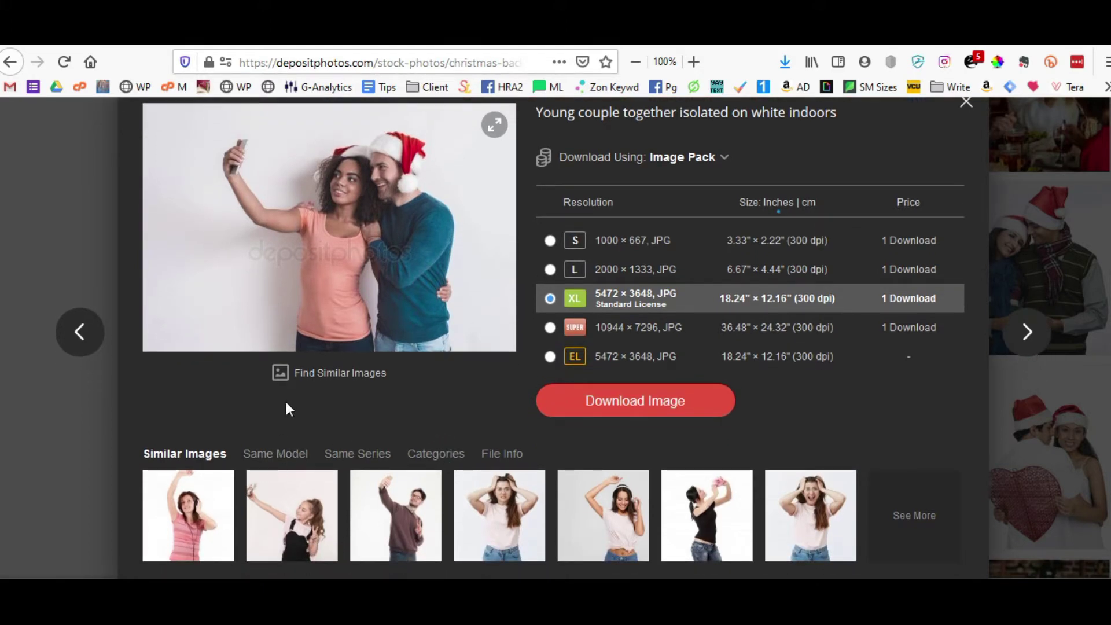
left_click(293, 457)
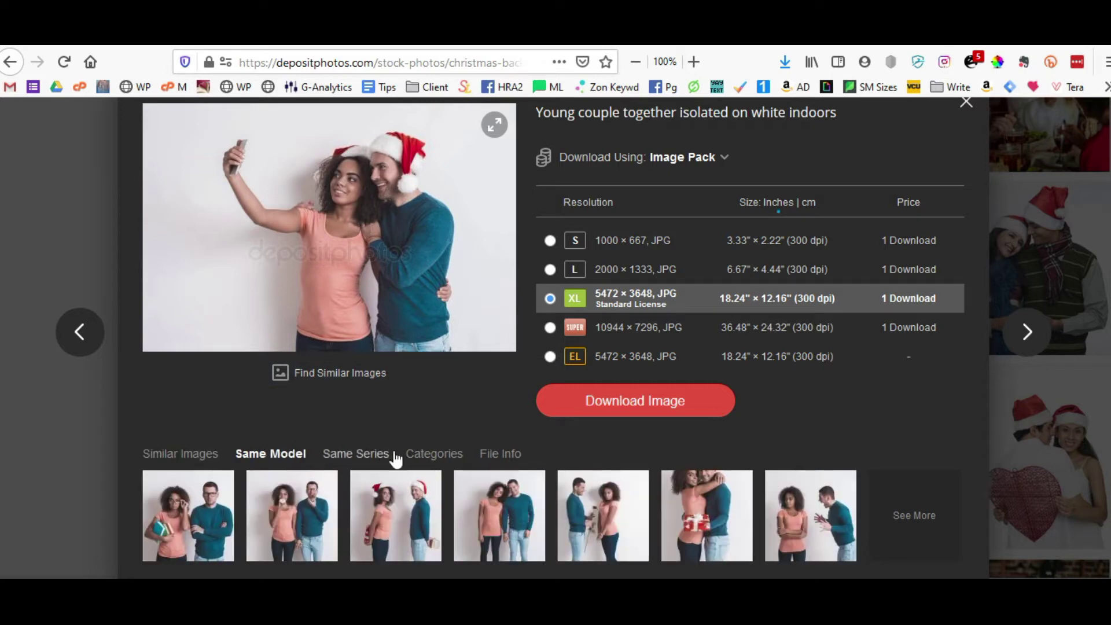
left_click(330, 460)
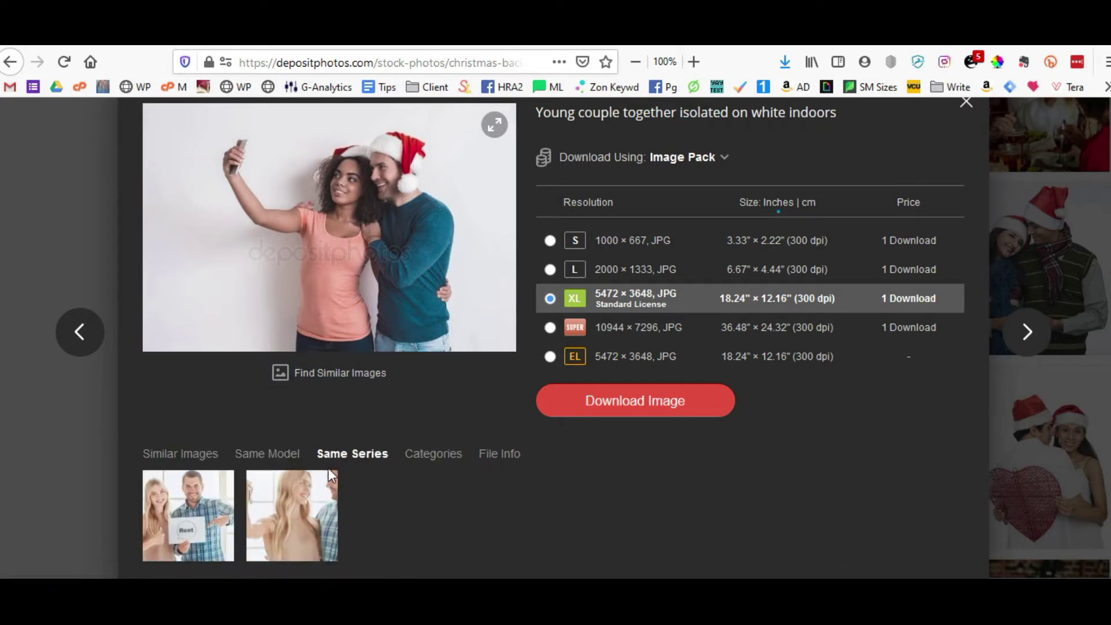
left_click(428, 457)
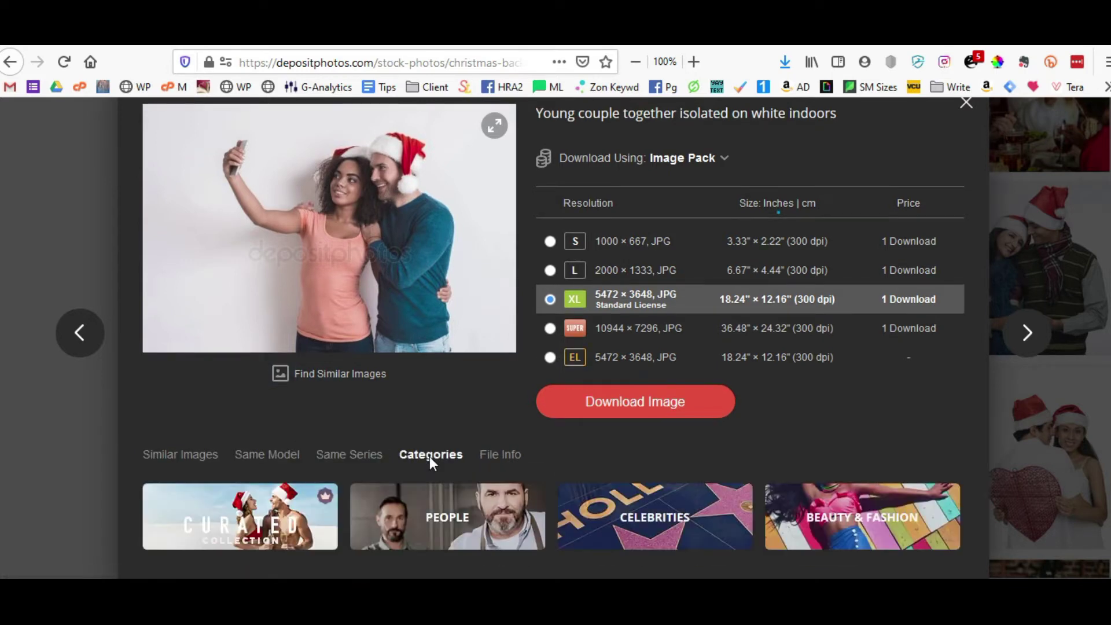
left_click(495, 457)
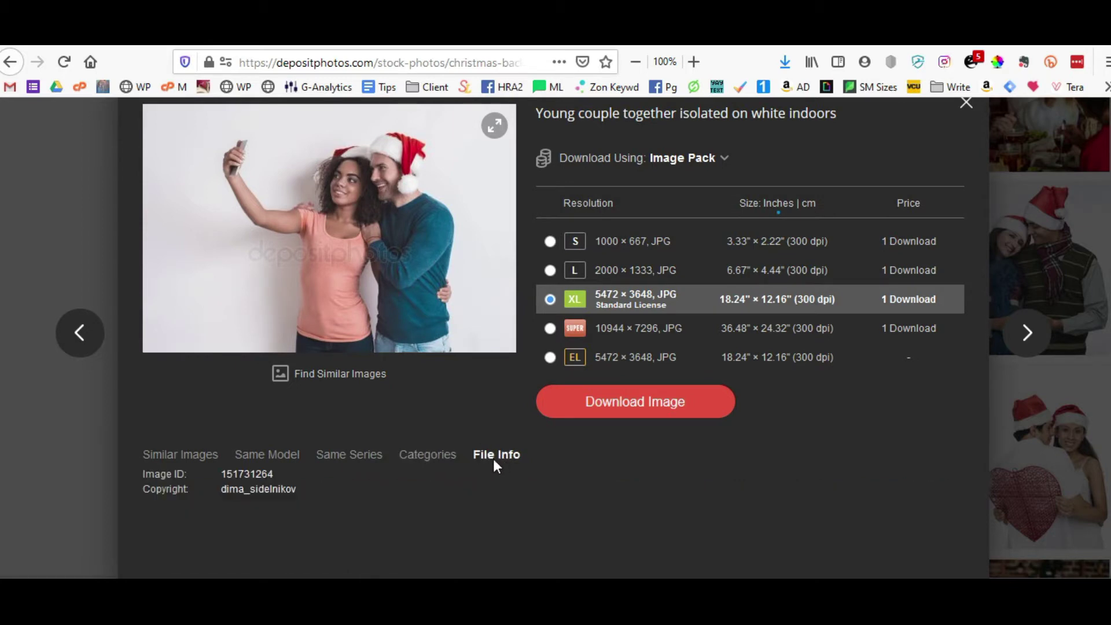
left_click(186, 458)
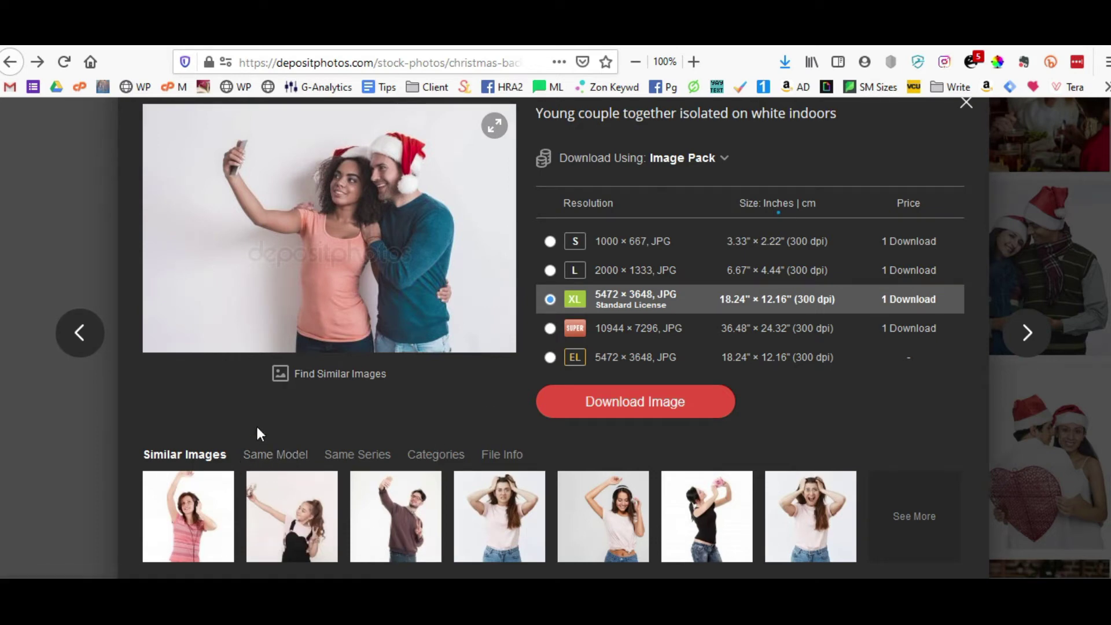
Revisit Same Series and Categories, then add the selfie photo to favorites.
mouse_move(334, 217)
mouse_move(436, 336)
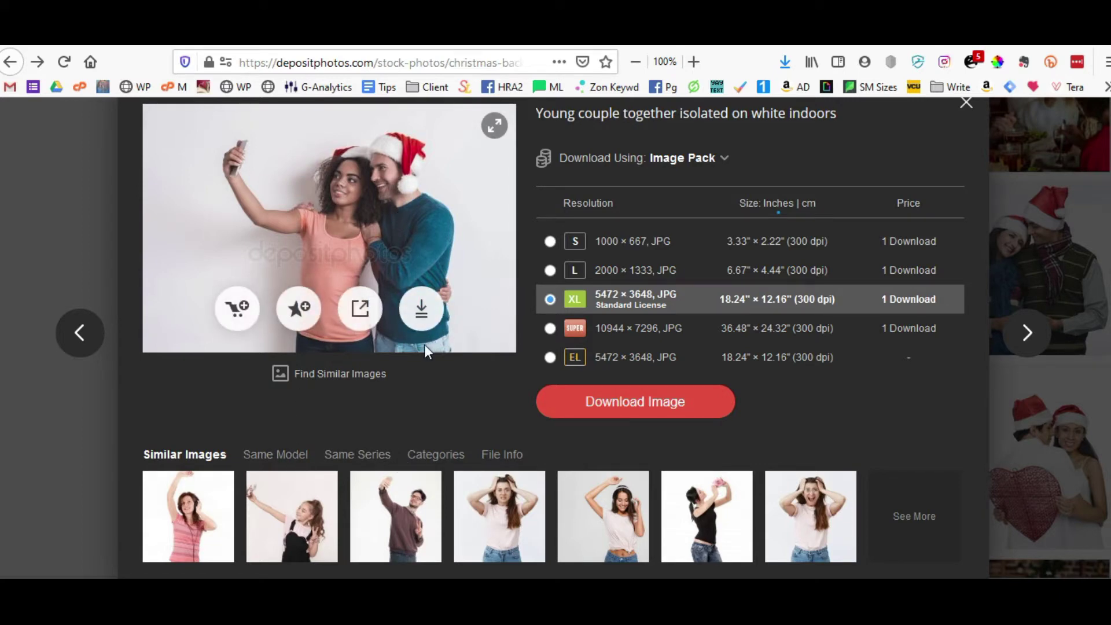
left_click(371, 458)
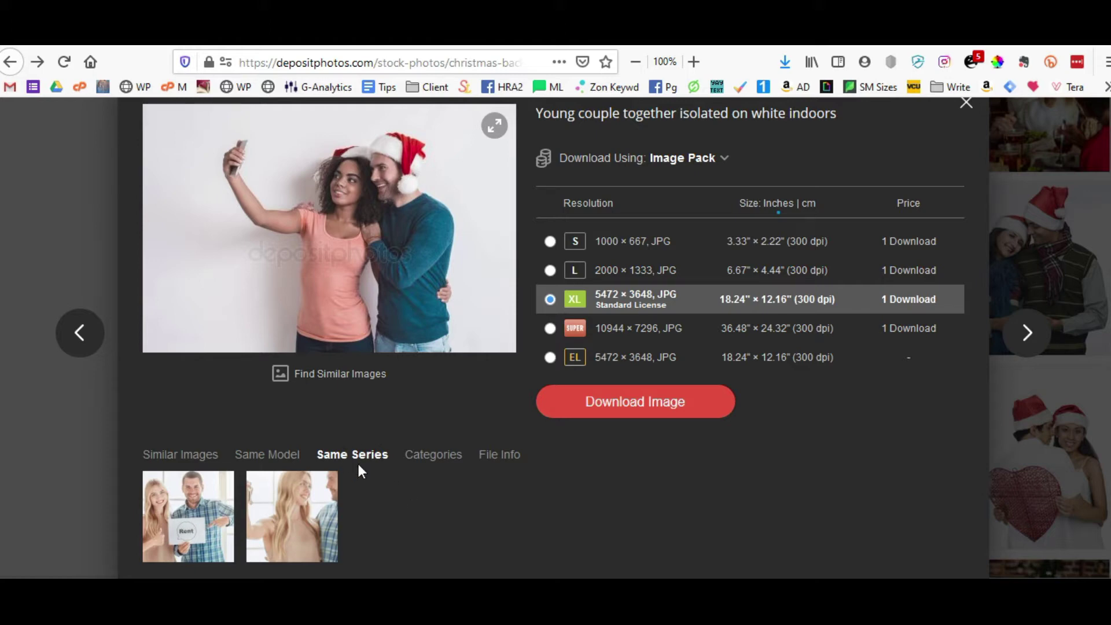
left_click(431, 456)
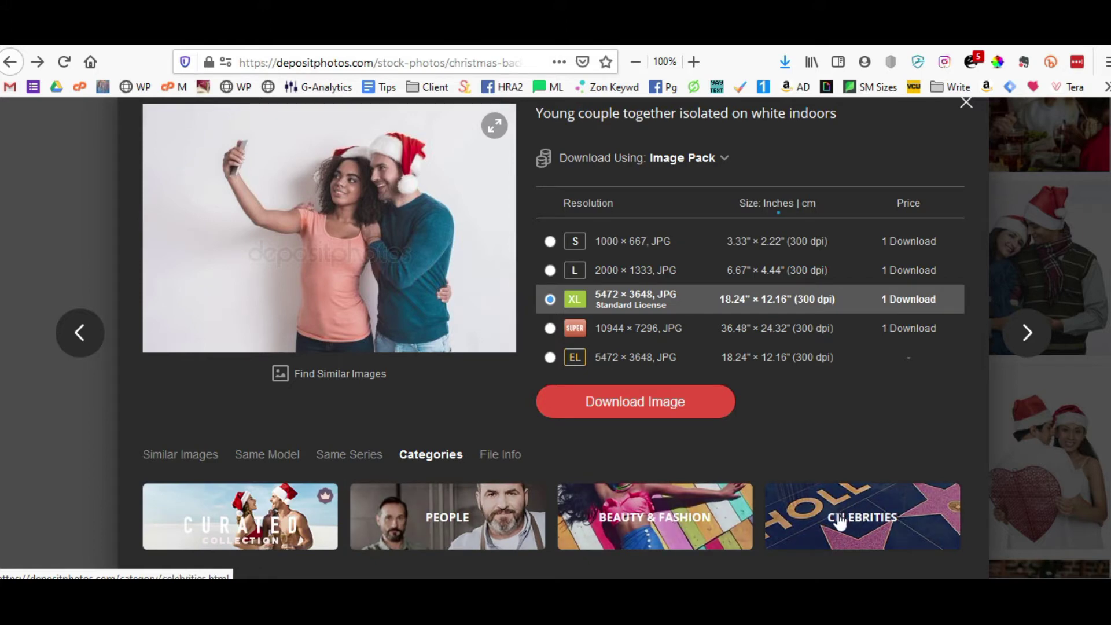
mouse_move(380, 275)
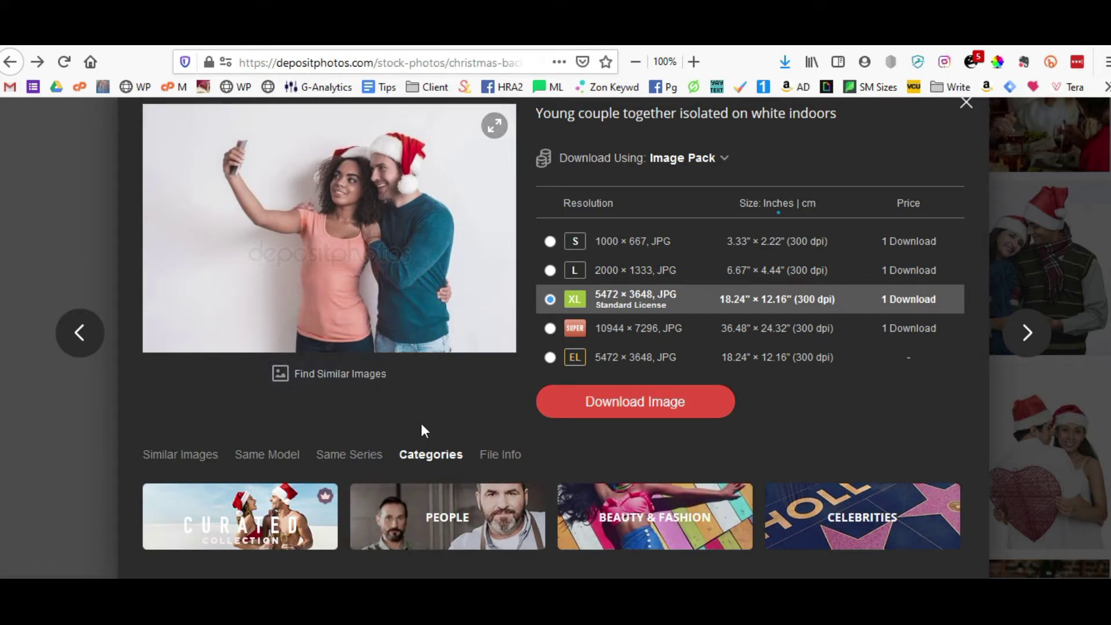
mouse_move(422, 241)
mouse_move(285, 333)
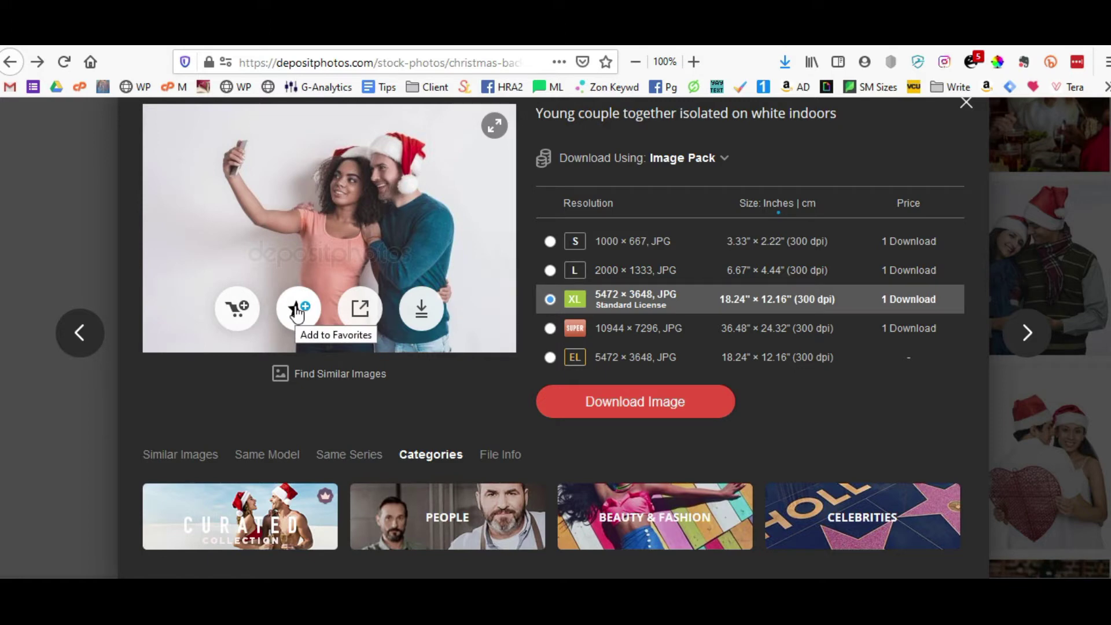
left_click(297, 314)
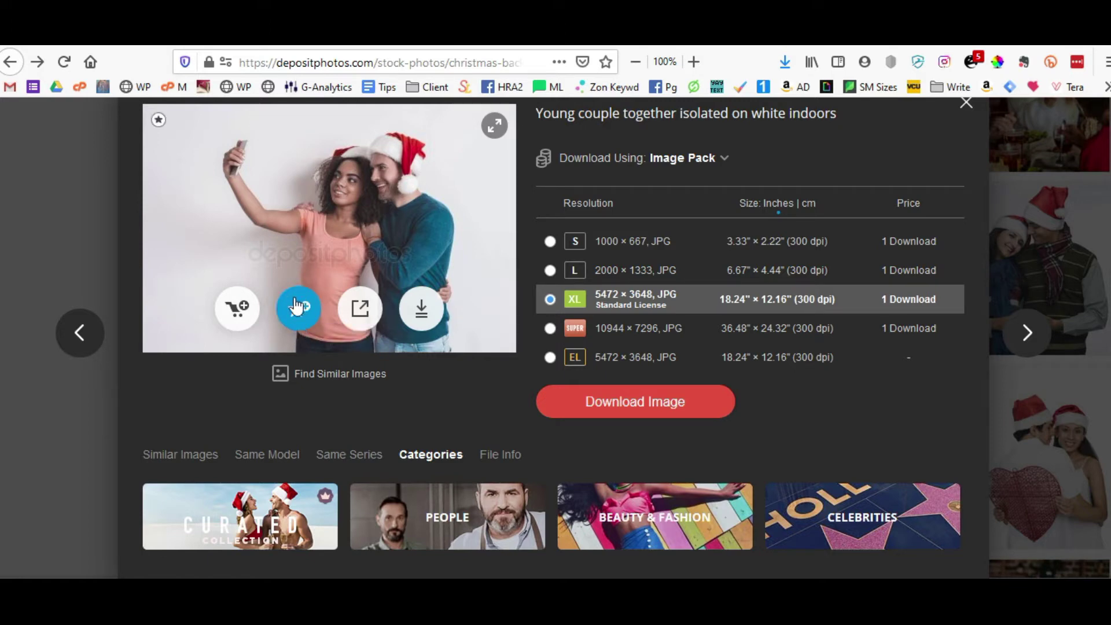
Move the couple selfie from the Christmas favorites folder into Couples.
left_click(966, 103)
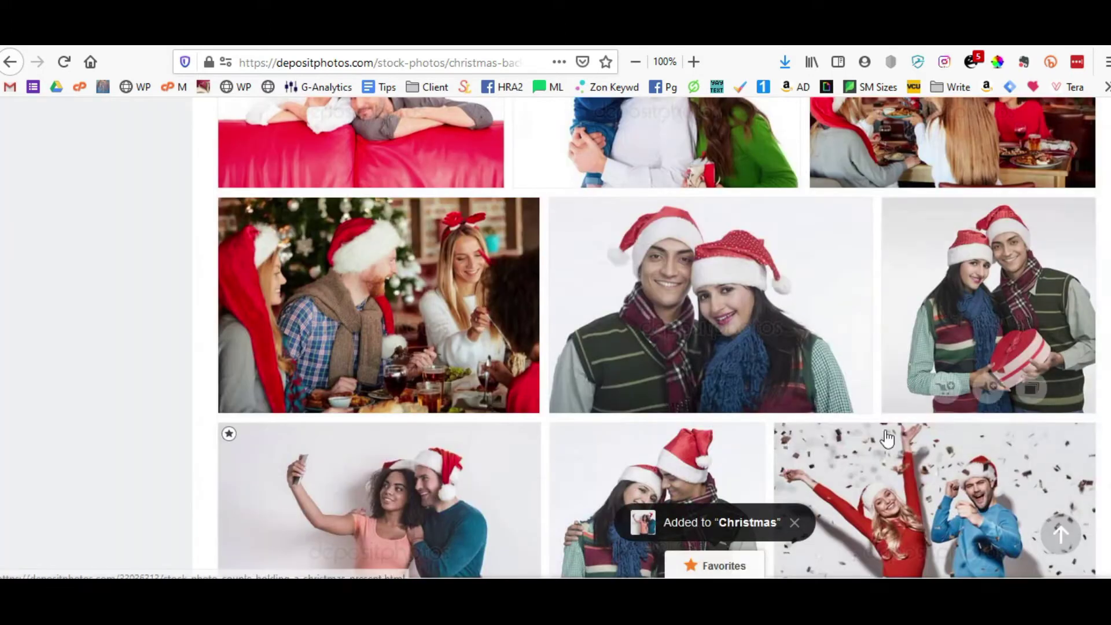
left_click(731, 566)
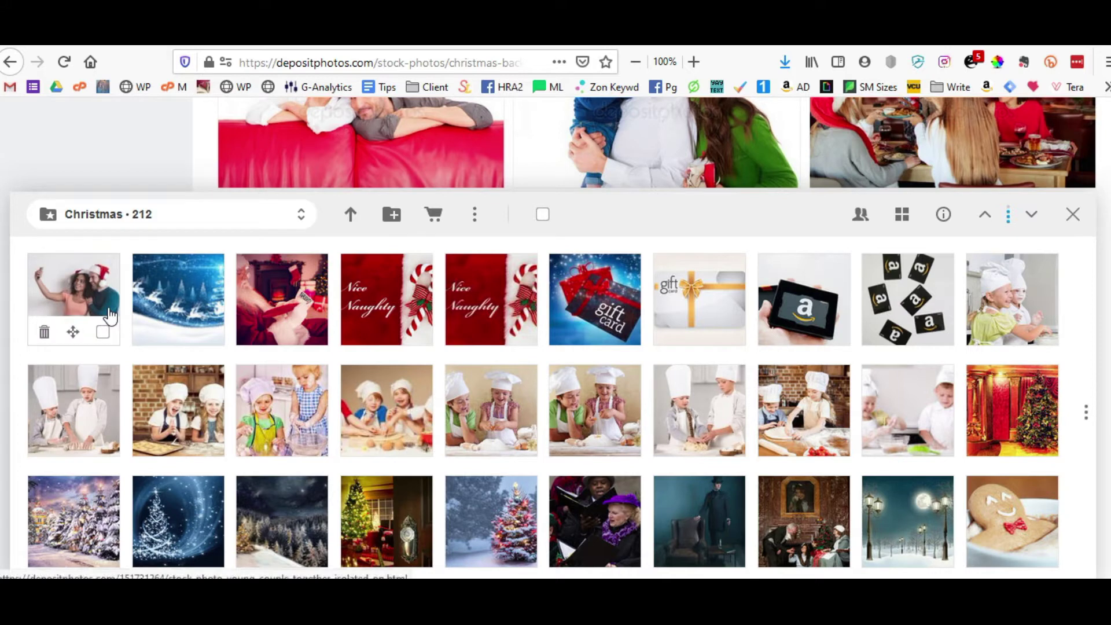
mouse_move(94, 301)
left_click(102, 334)
left_click(626, 214)
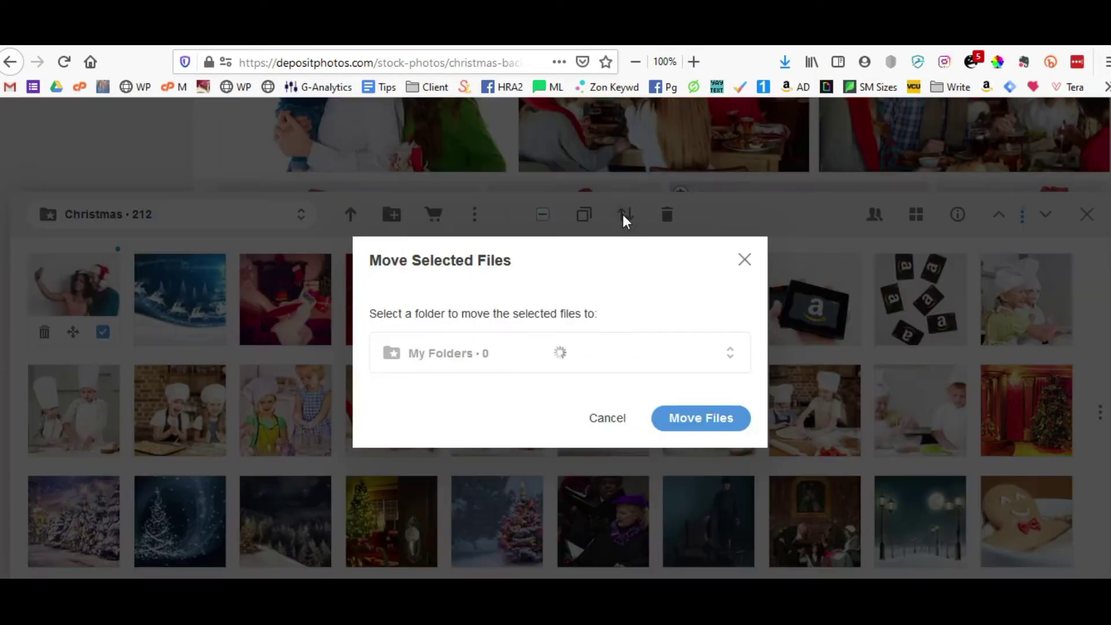
left_click(484, 352)
scroll(773, 351, "down", 10)
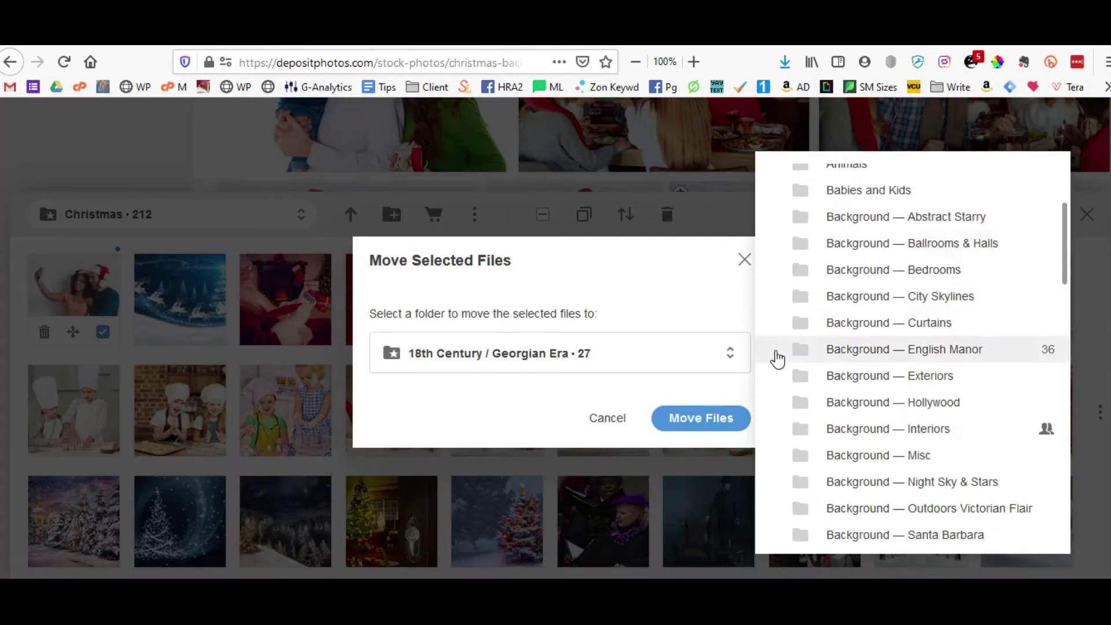
scroll(792, 375, "down", 4)
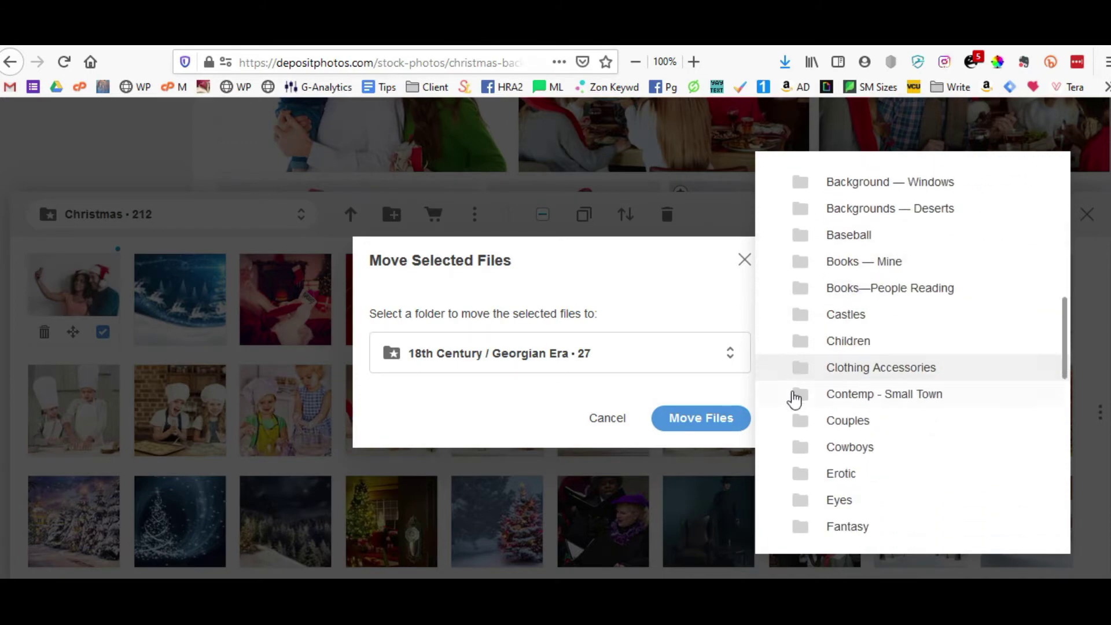
left_click(862, 426)
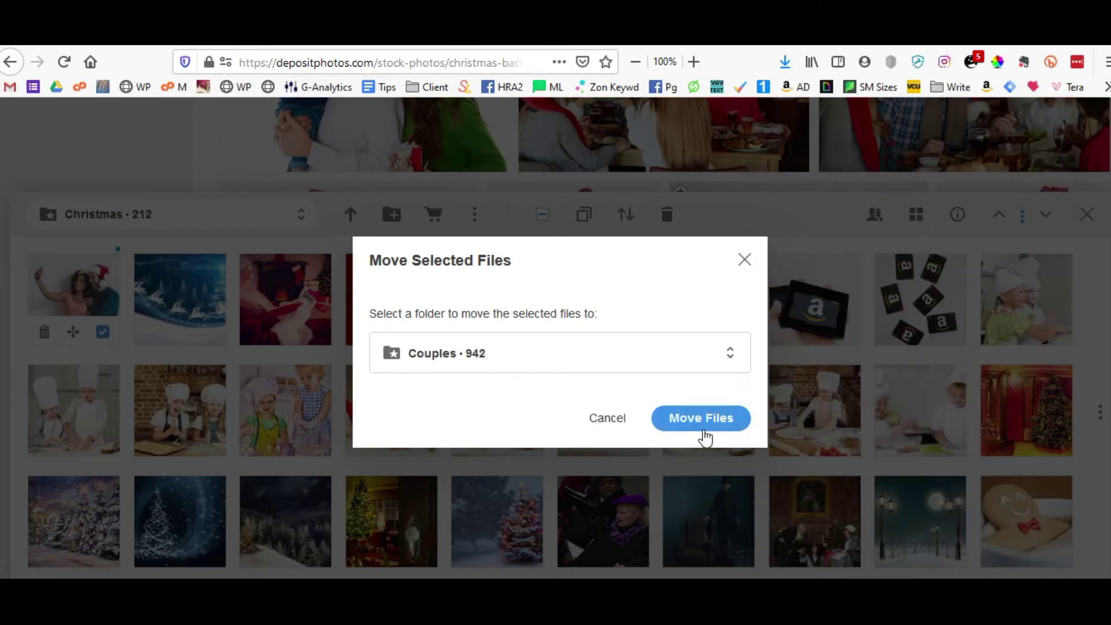
left_click(703, 429)
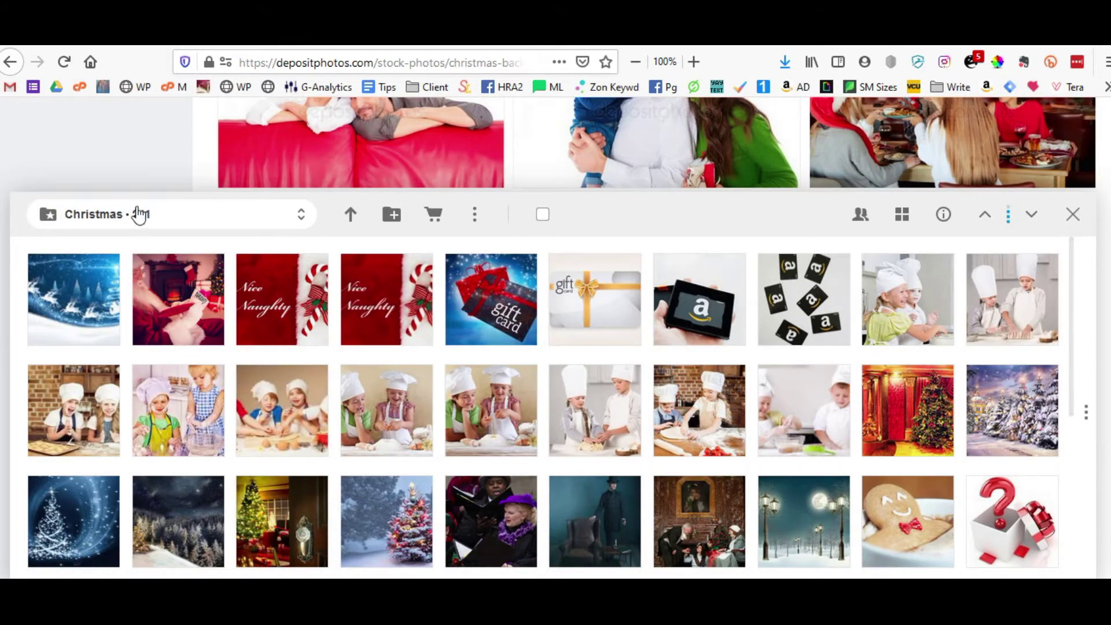
Open the Couples folder and copy the couple selfie into Christmas.
left_click(139, 216)
scroll(441, 379, "down", 3)
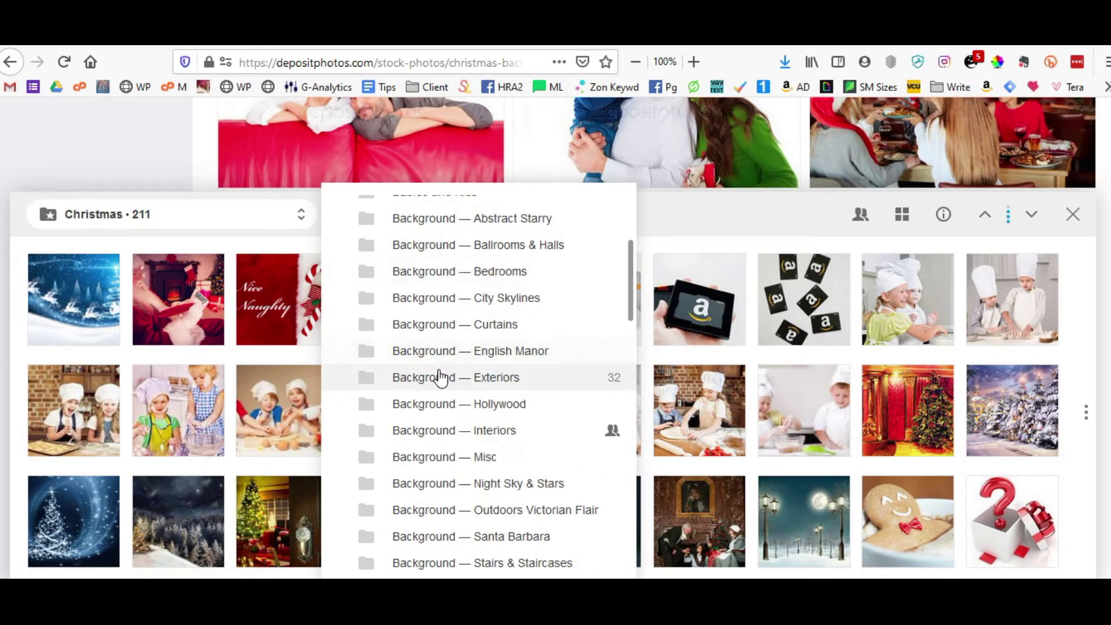
scroll(441, 379, "down", 5)
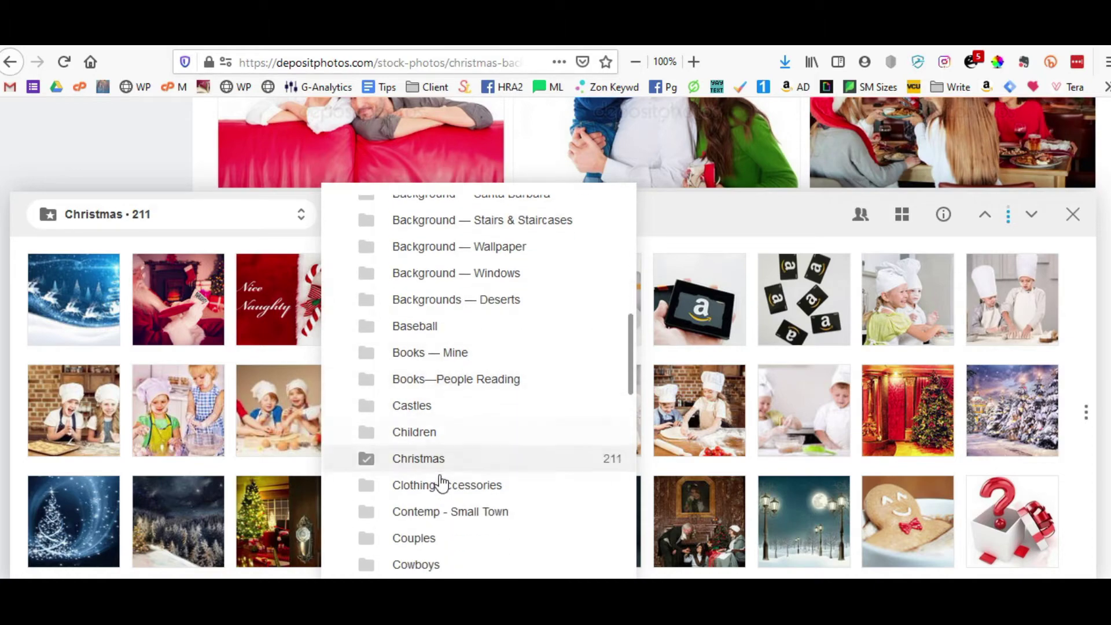
left_click(428, 540)
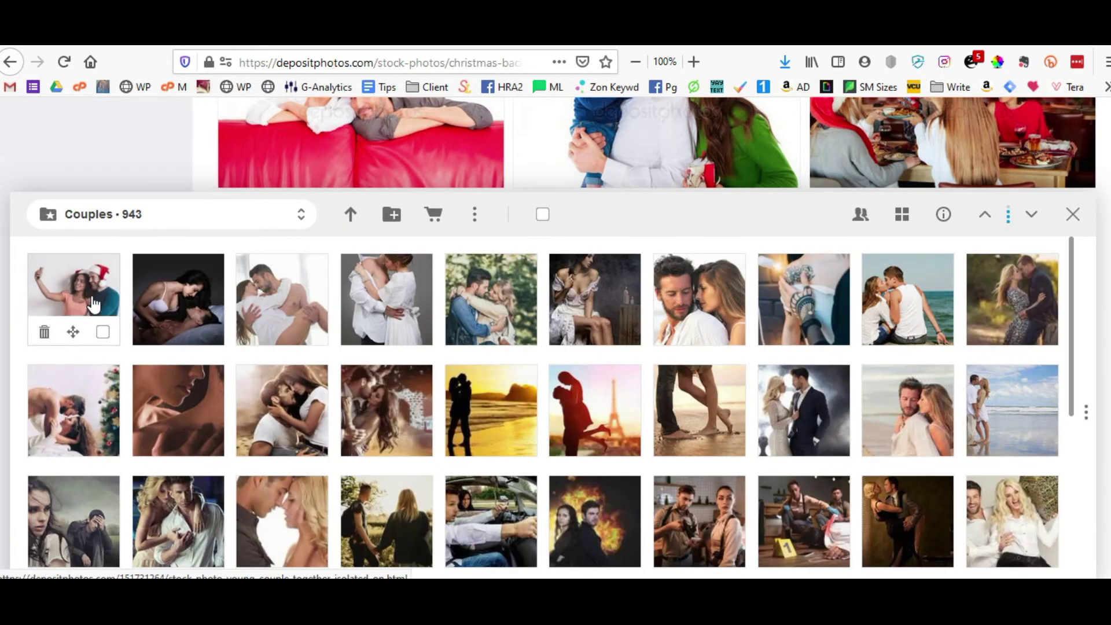
left_click(101, 333)
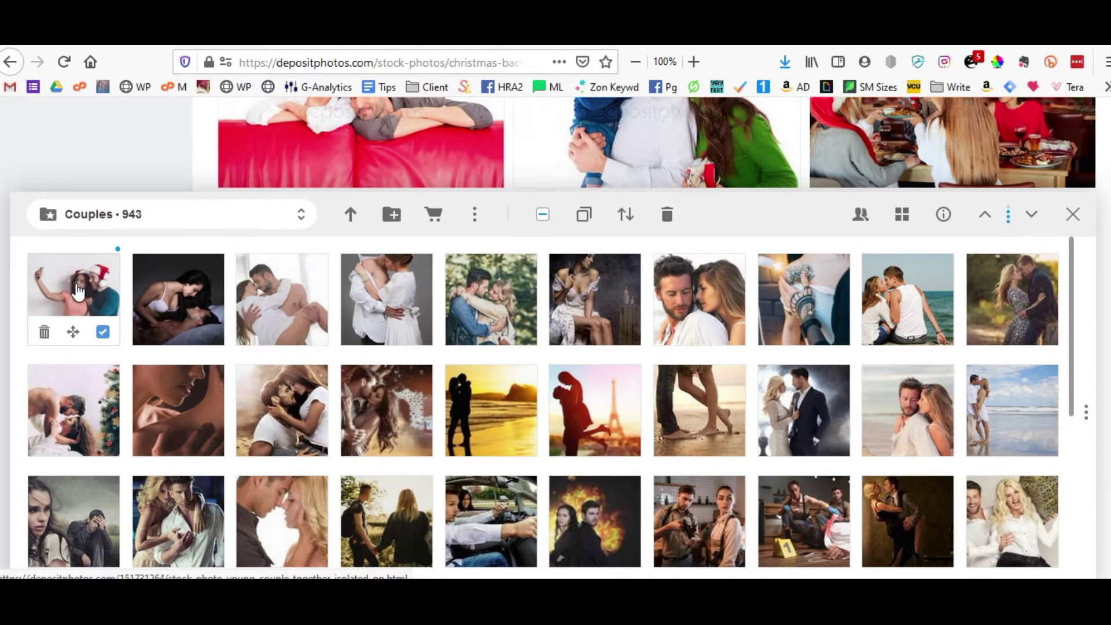
left_click(583, 219)
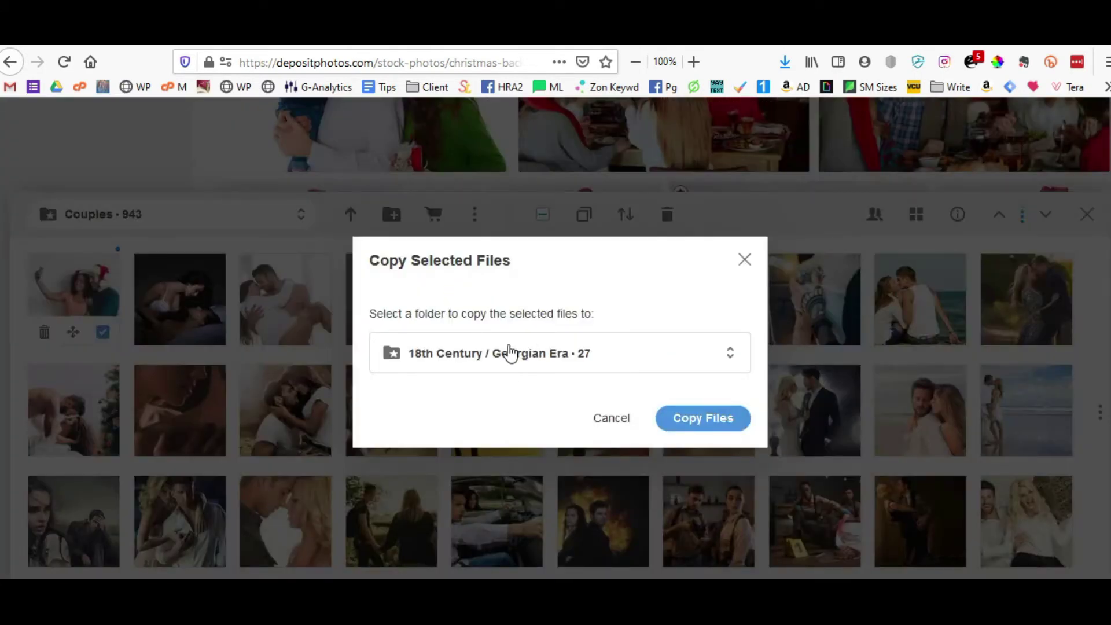
left_click(539, 362)
scroll(862, 370, "down", 6)
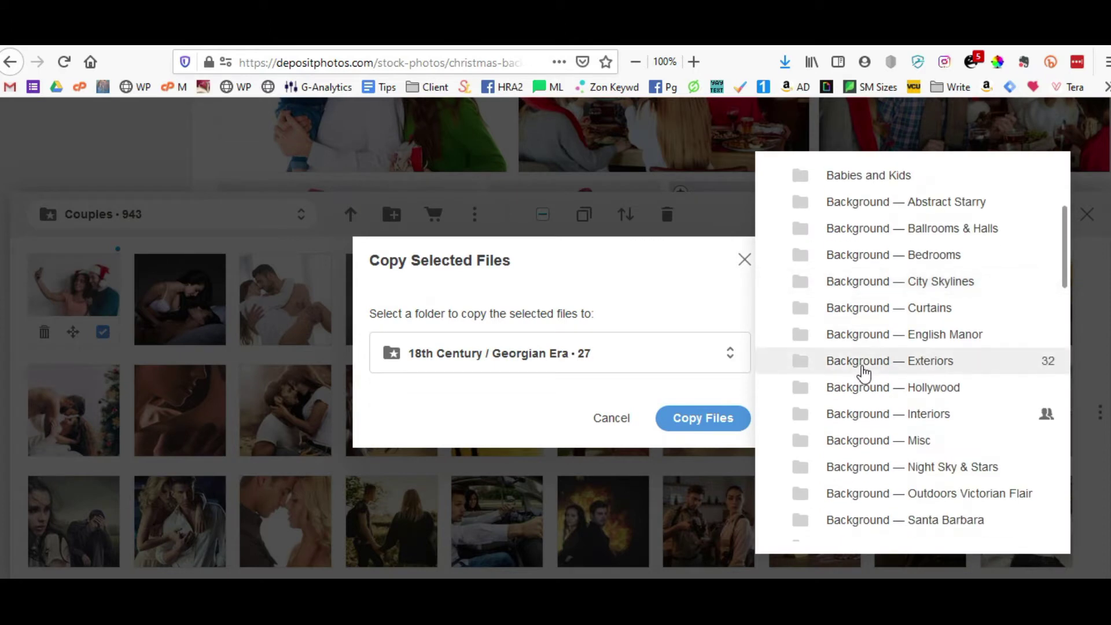
scroll(863, 376, "down", 5)
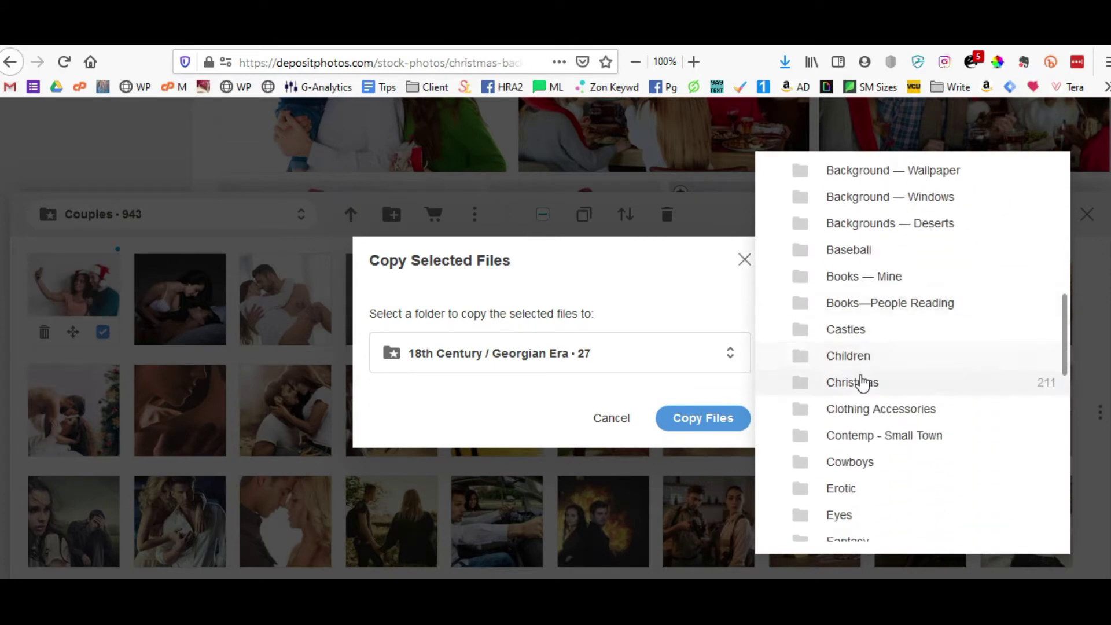
left_click(862, 385)
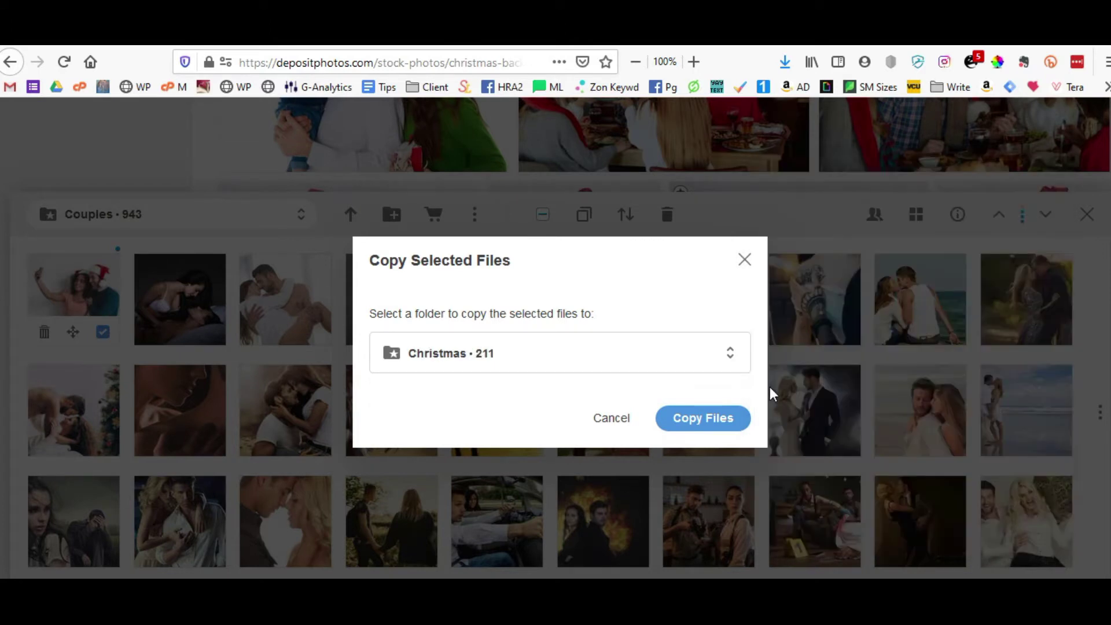
left_click(668, 426)
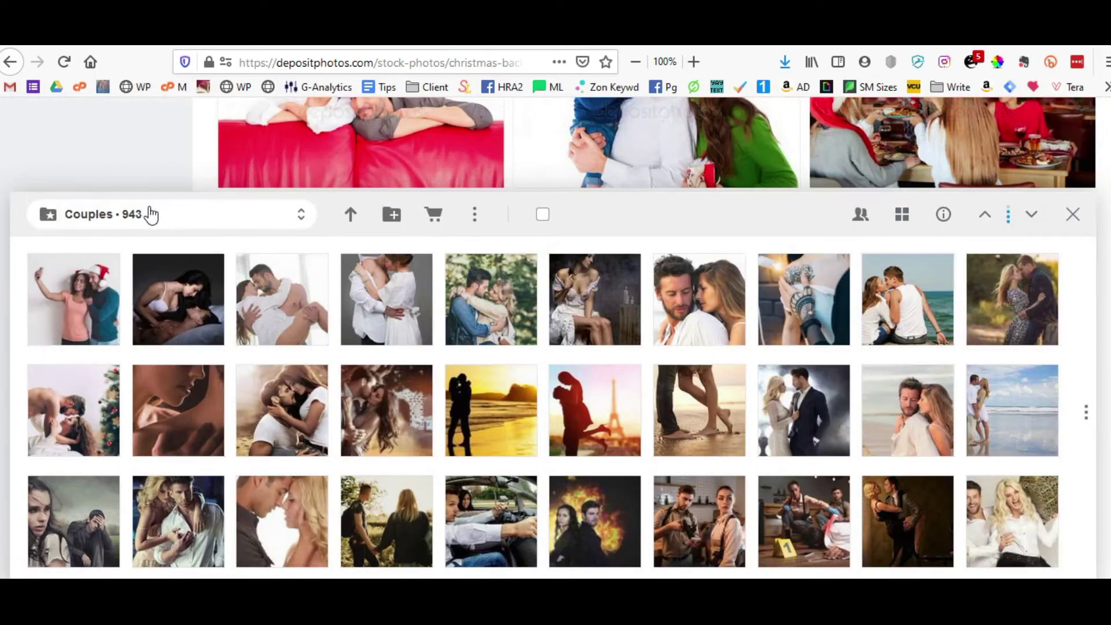
Switch to the Christmas folder, now 212 images, and shrink the folder panel.
left_click(150, 214)
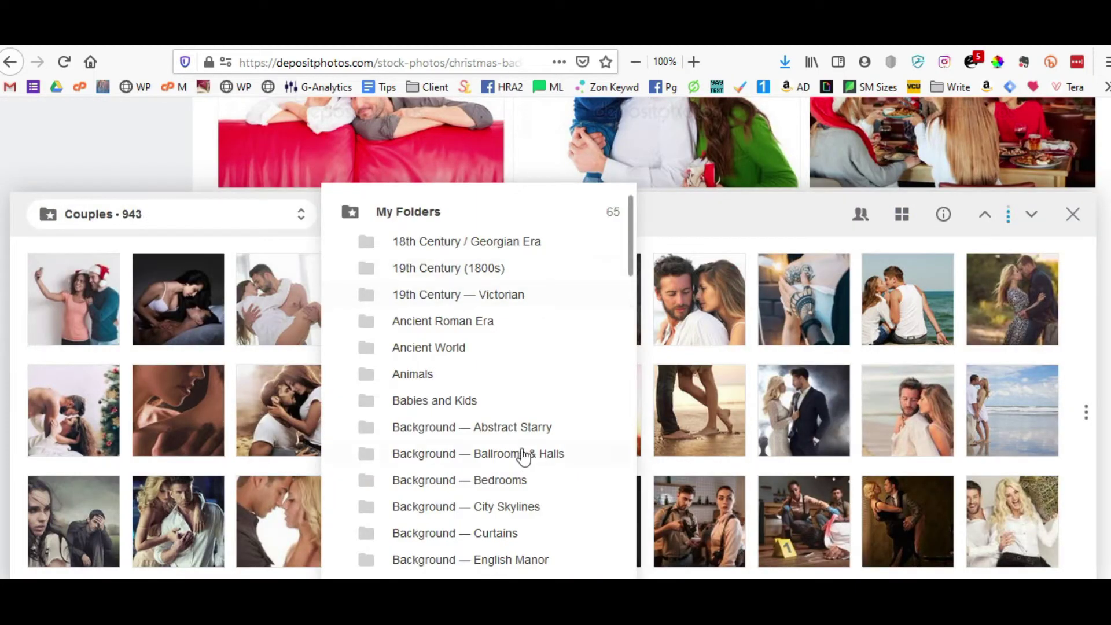
scroll(504, 440, "down", 3)
scroll(485, 428, "down", 5)
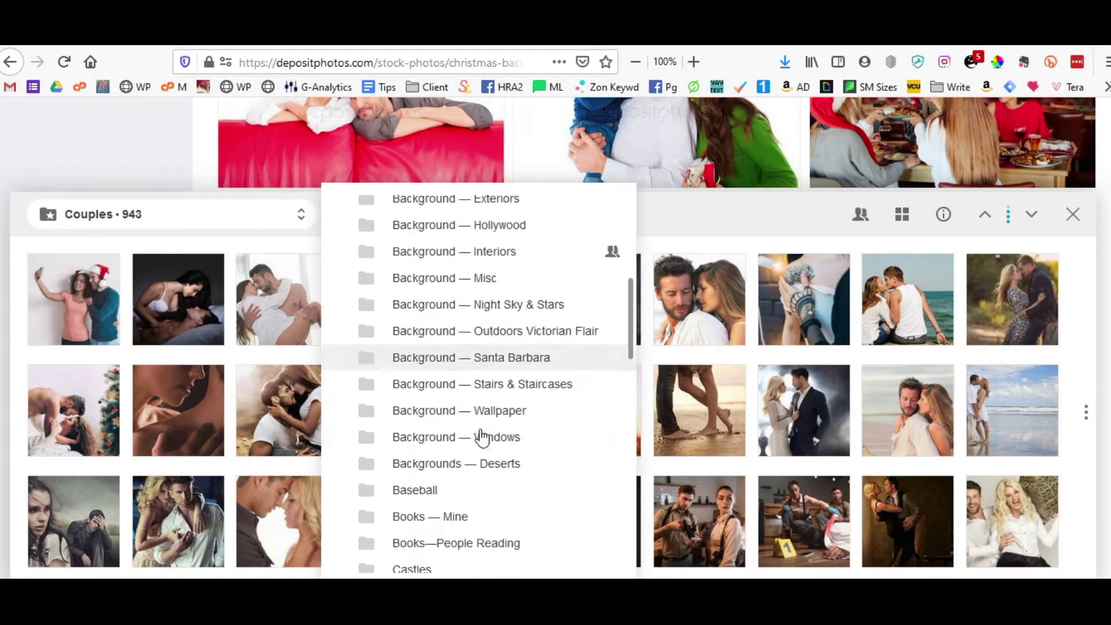
scroll(484, 438, "down", 5)
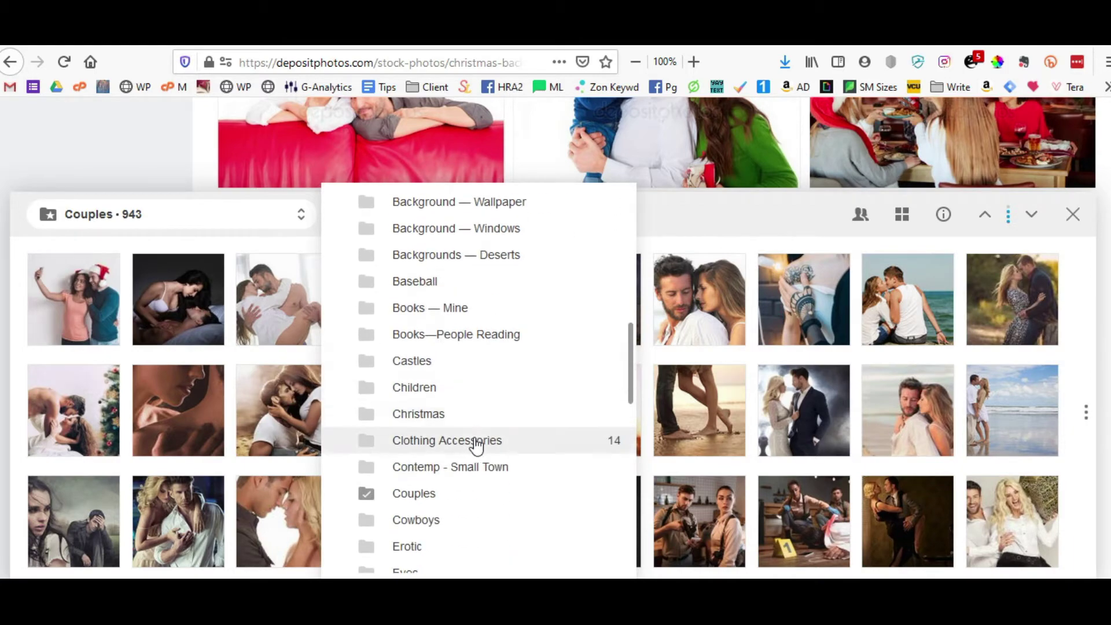
left_click(439, 415)
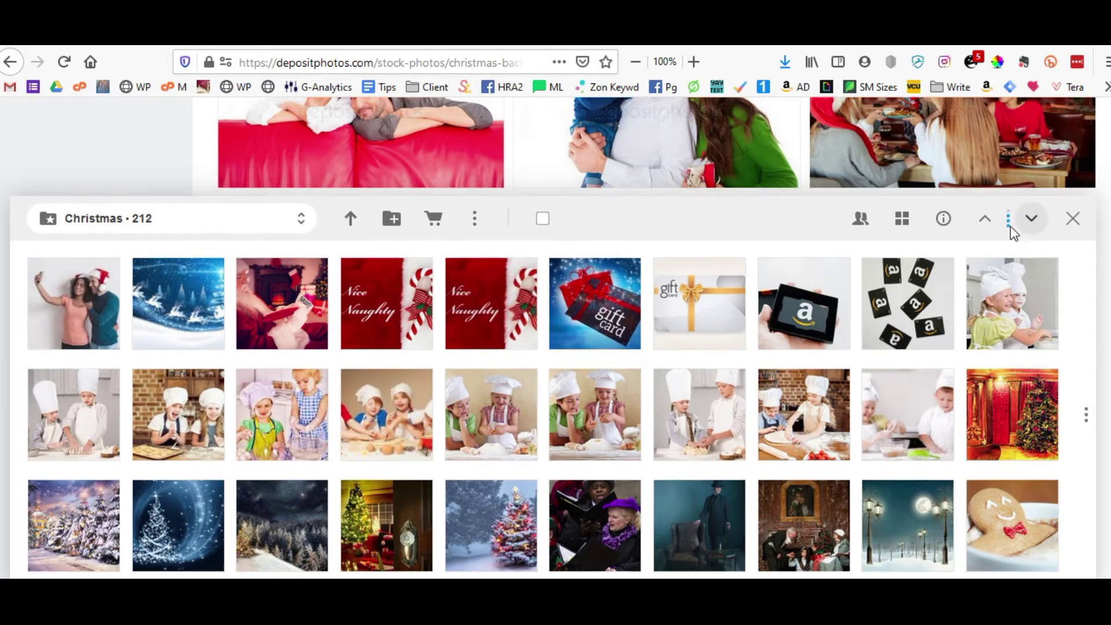
left_click(1030, 215)
Expand and then shrink the folder panel.
left_click(985, 329)
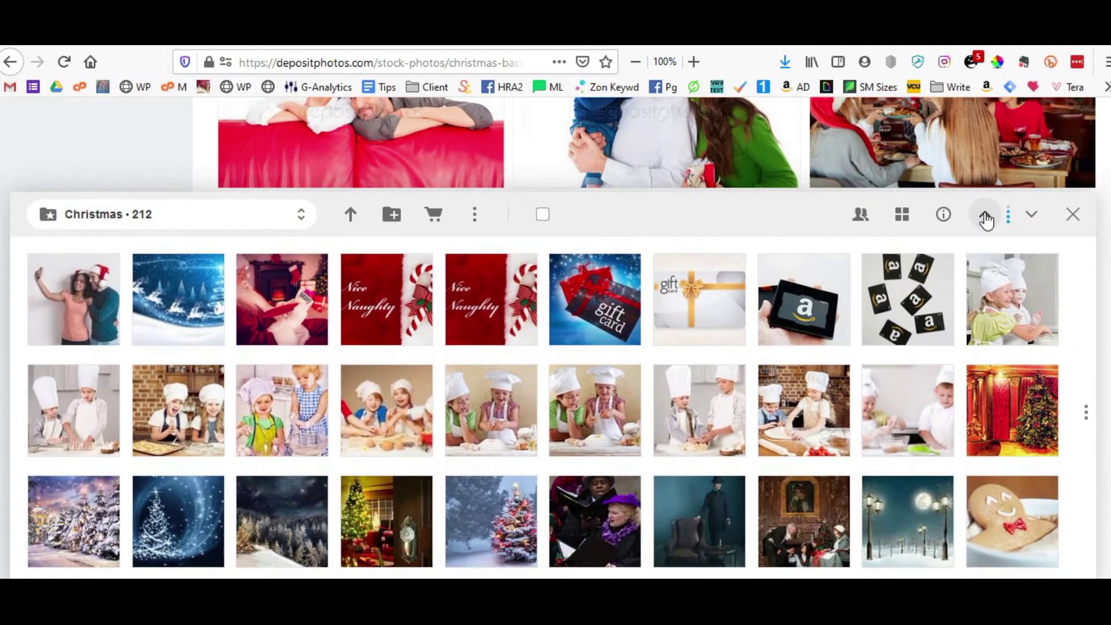
left_click(987, 215)
left_click(1032, 104)
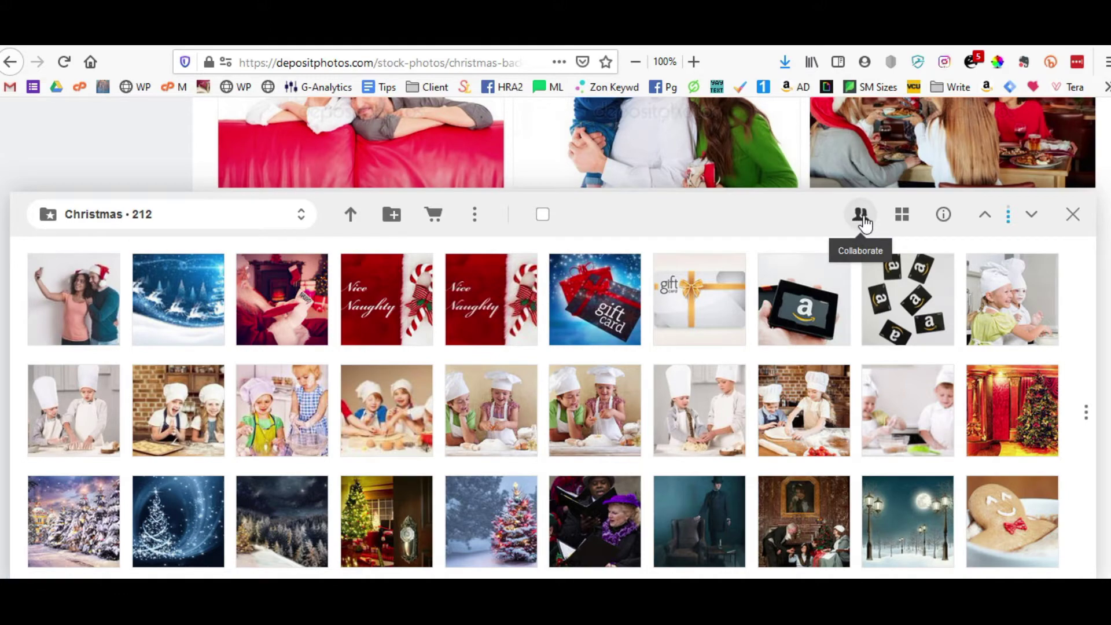
In Christmas sharing settings, copy the link and give link users Can Edit permission.
left_click(862, 218)
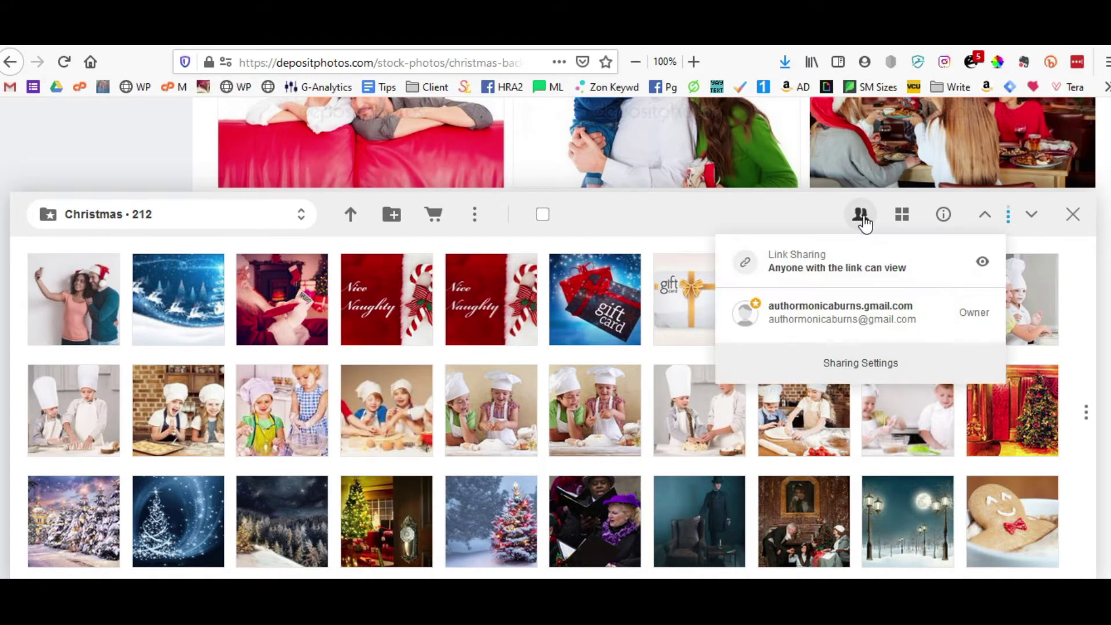
left_click(865, 365)
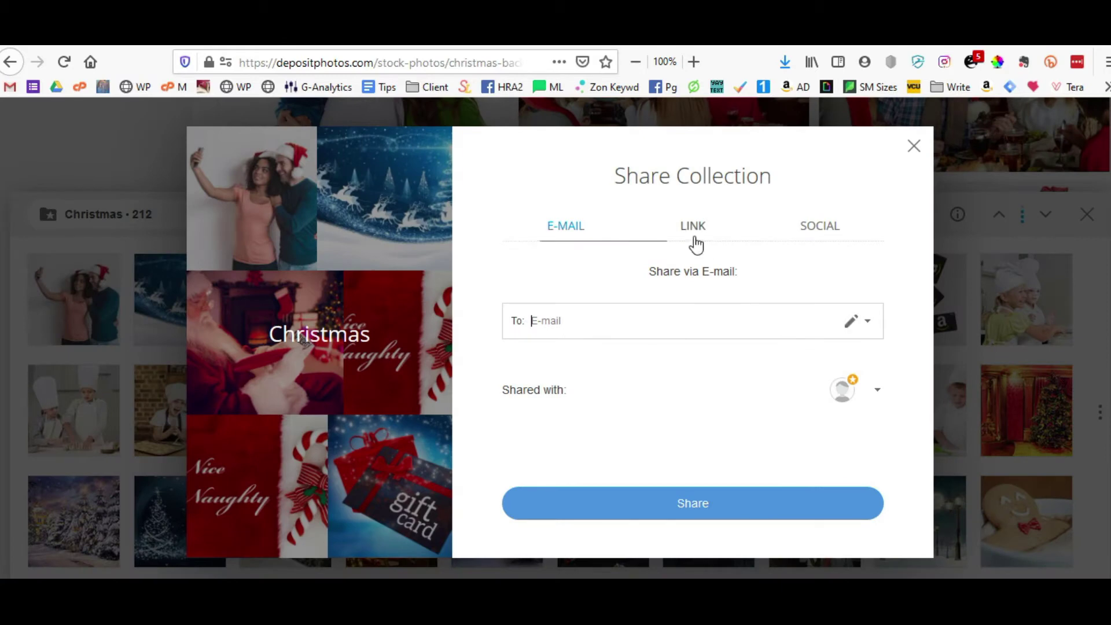
left_click(694, 239)
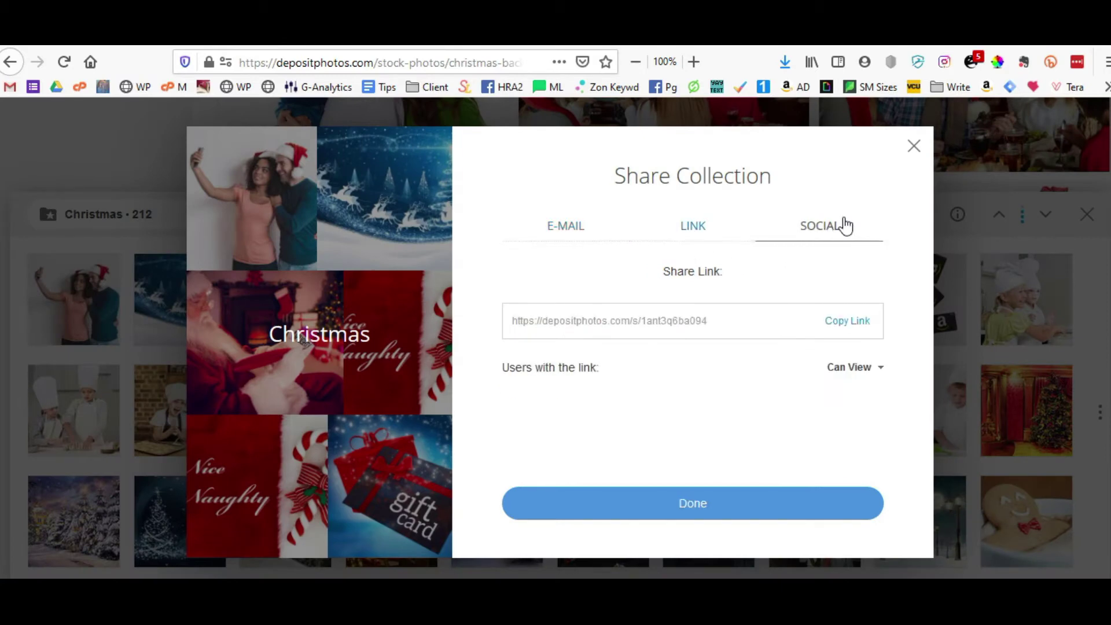
left_click(820, 230)
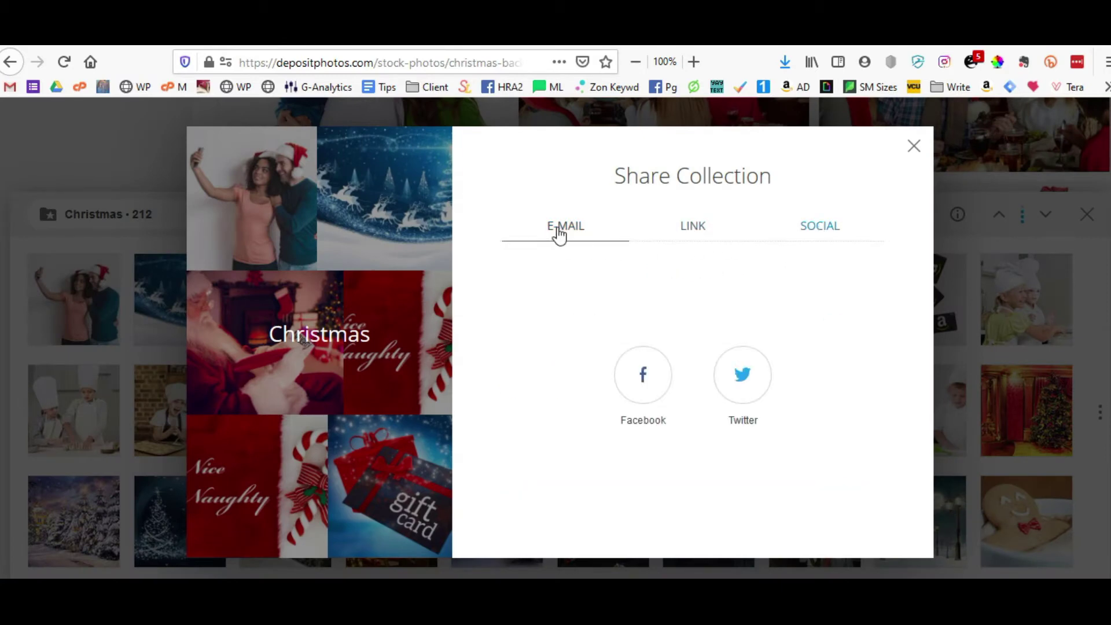
left_click(559, 235)
left_click(695, 238)
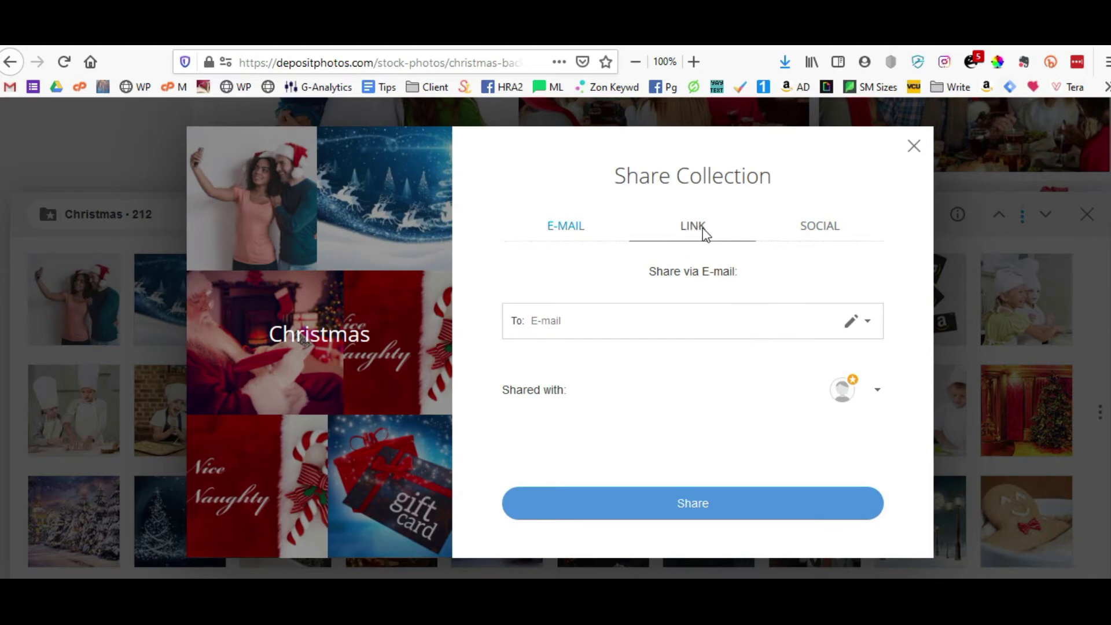
left_click(858, 326)
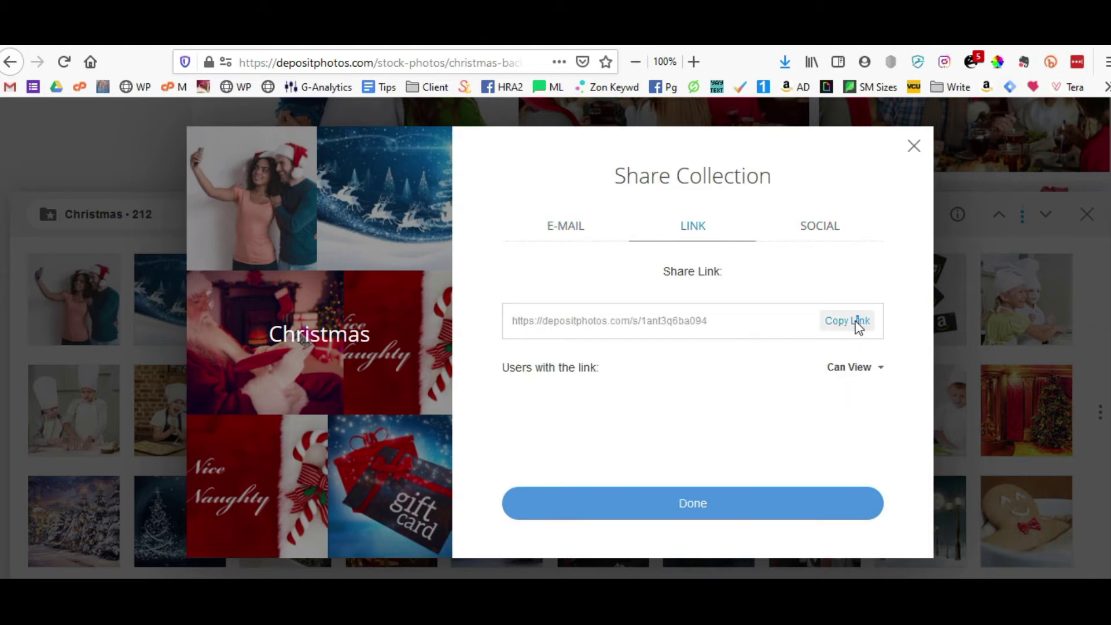
left_click(857, 326)
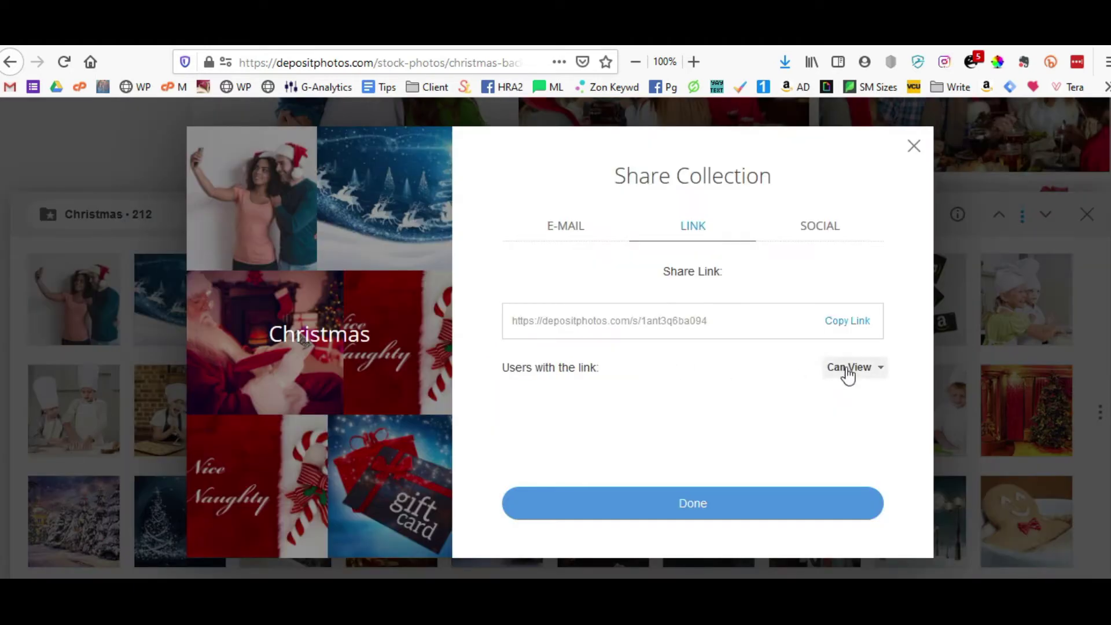
left_click(849, 375)
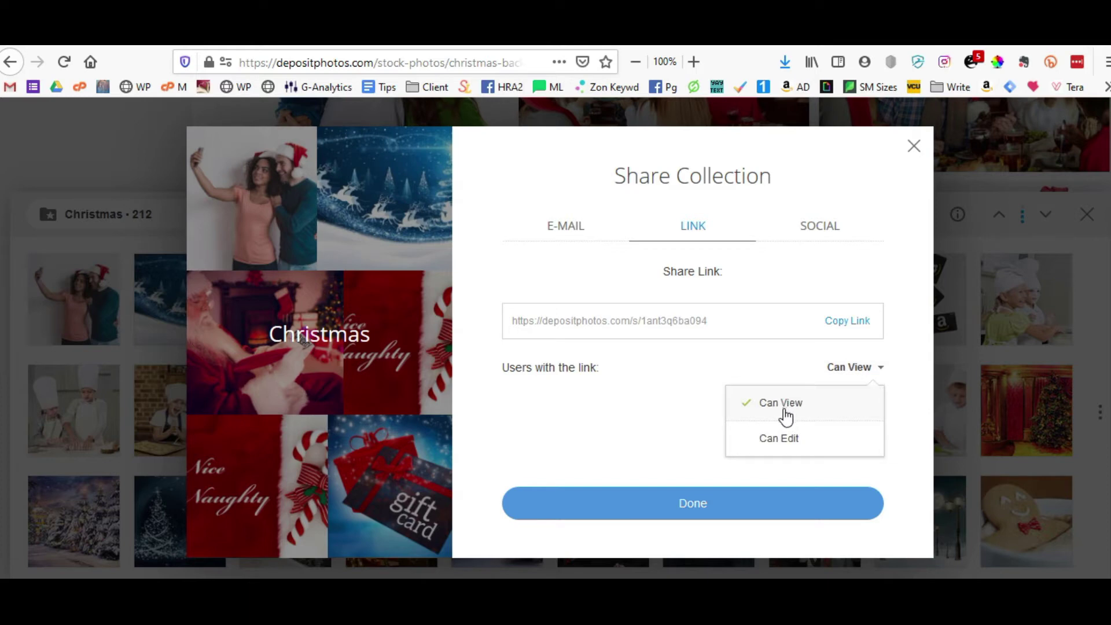
left_click(782, 447)
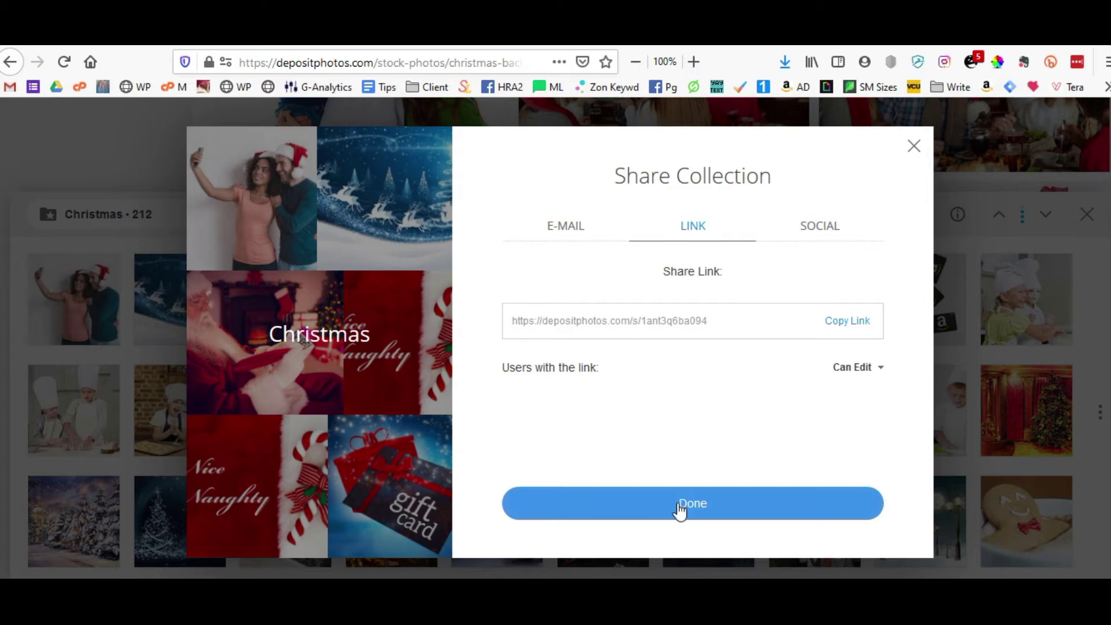
left_click(680, 511)
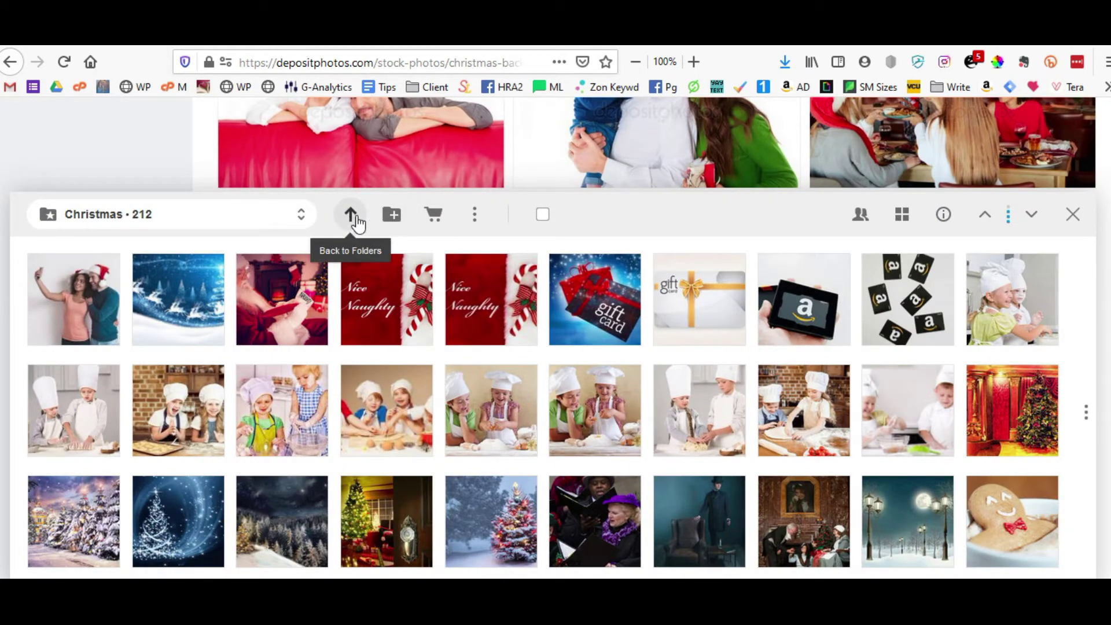
Show all folders as large thumbnails, peek at Books—People Reading, then open Christmas.
left_click(350, 223)
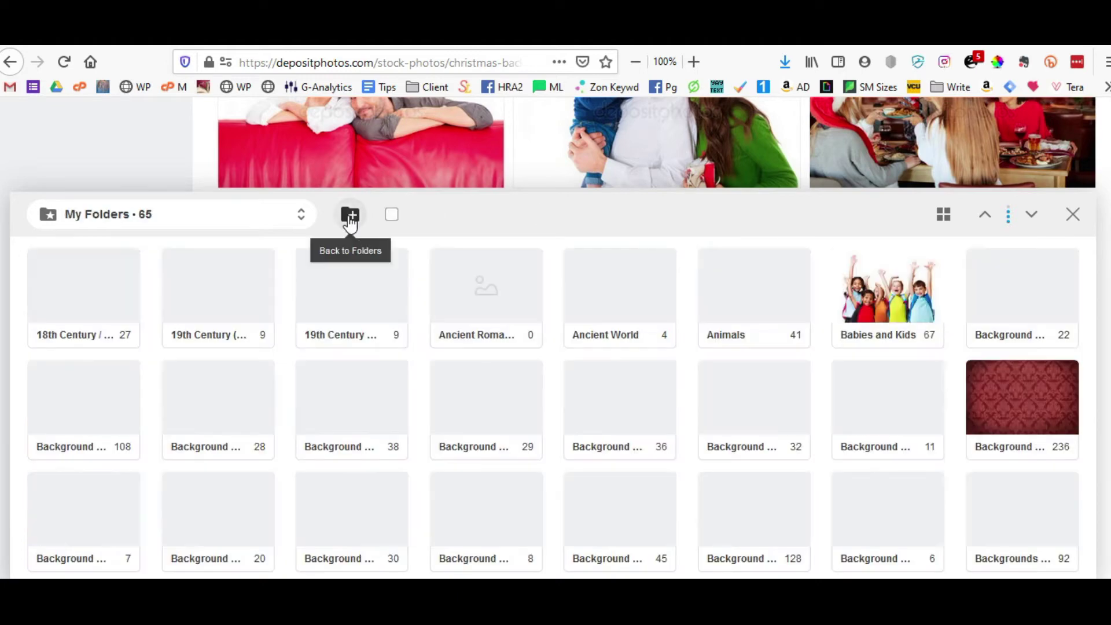
left_click(943, 214)
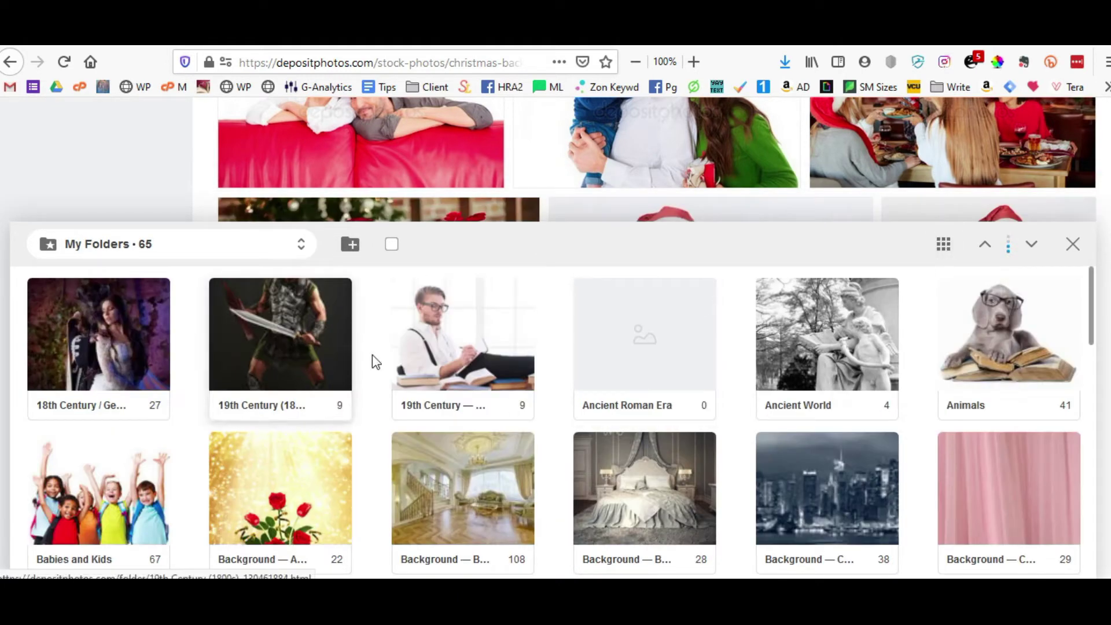
scroll(370, 356, "down", 1)
scroll(607, 385, "up", 1)
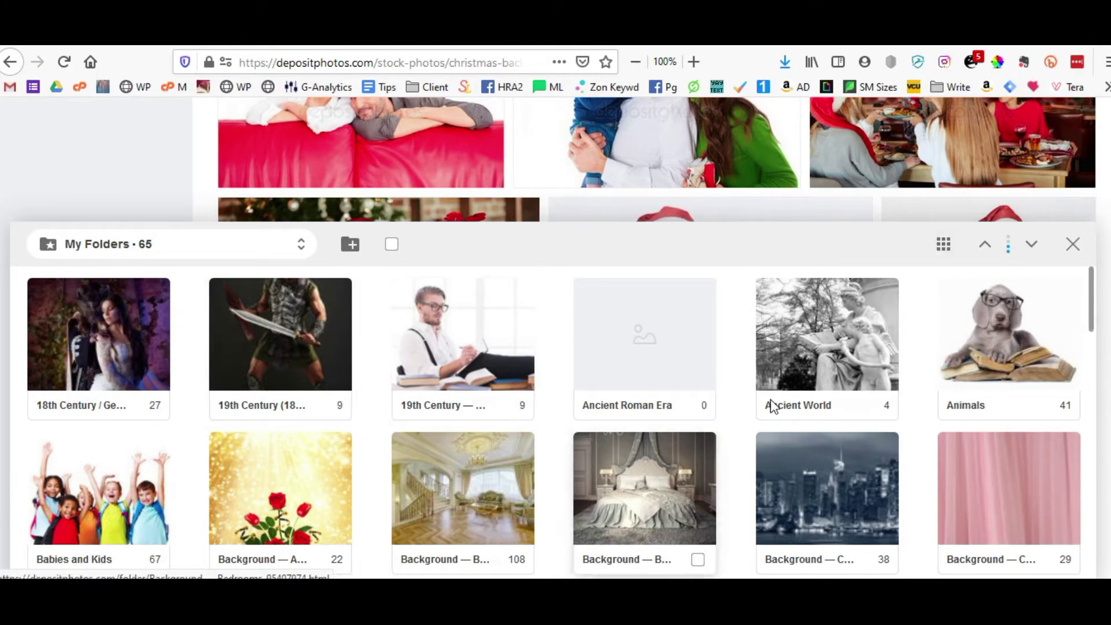
scroll(770, 405, "down", 4)
scroll(755, 410, "down", 5)
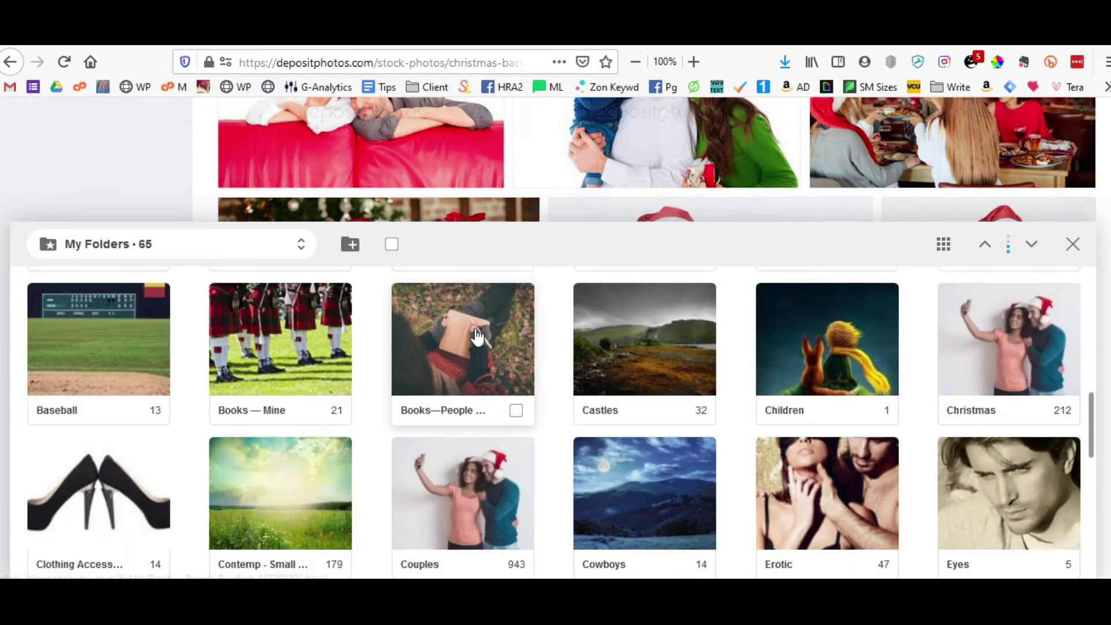
left_click(472, 341)
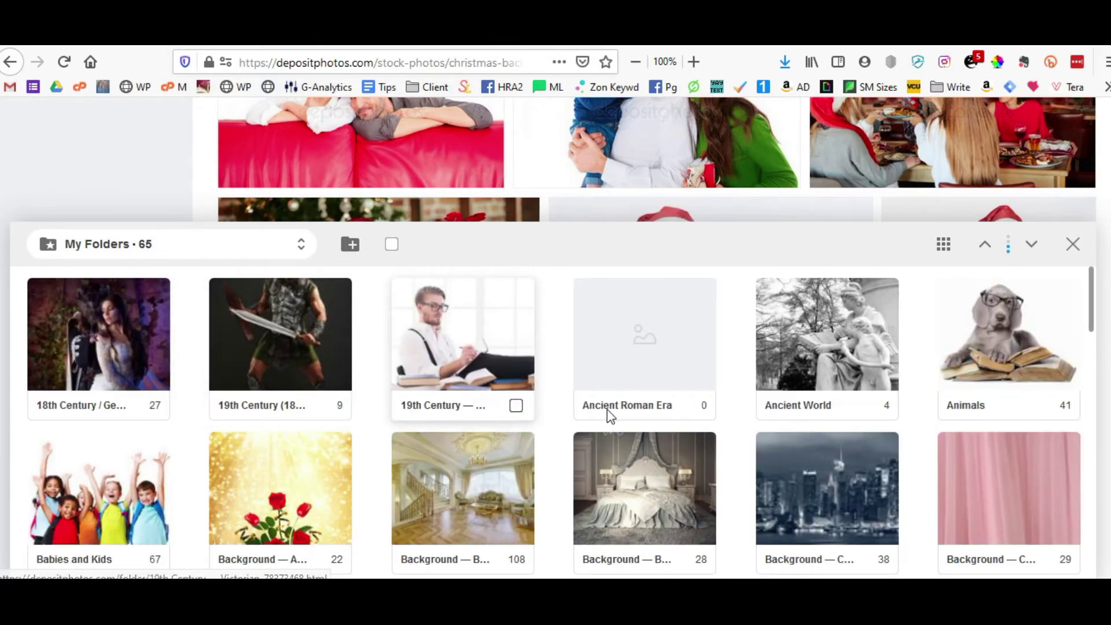
scroll(609, 415, "down", 4)
scroll(611, 427, "down", 6)
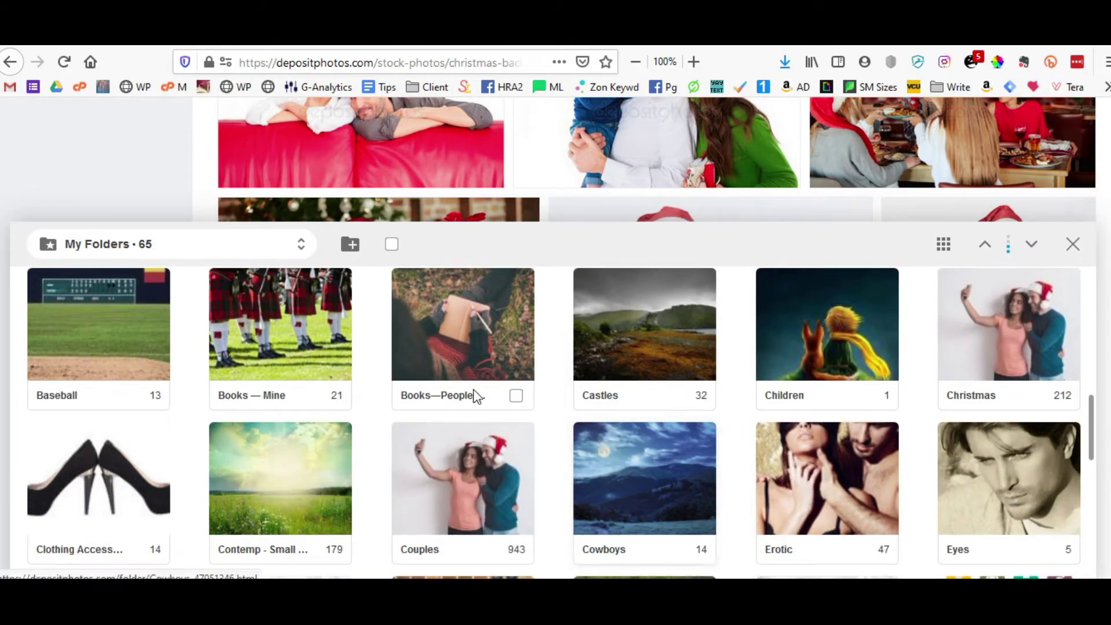
left_click(1018, 320)
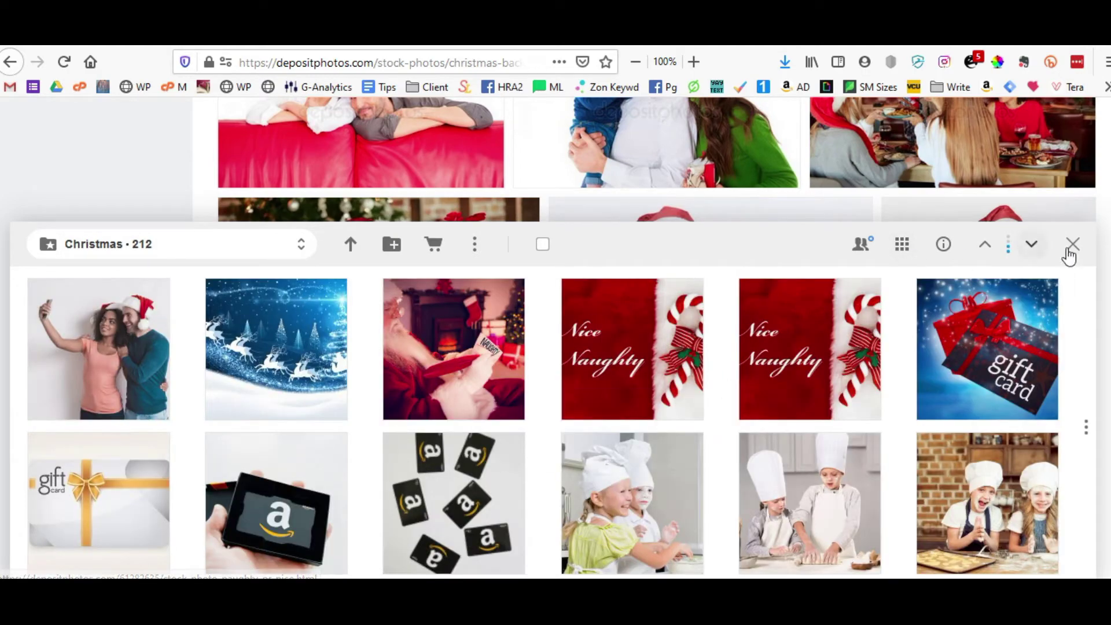
Close the folder panel and favorite the close-up kissing couple portrait by the Christmas tree.
left_click(1074, 245)
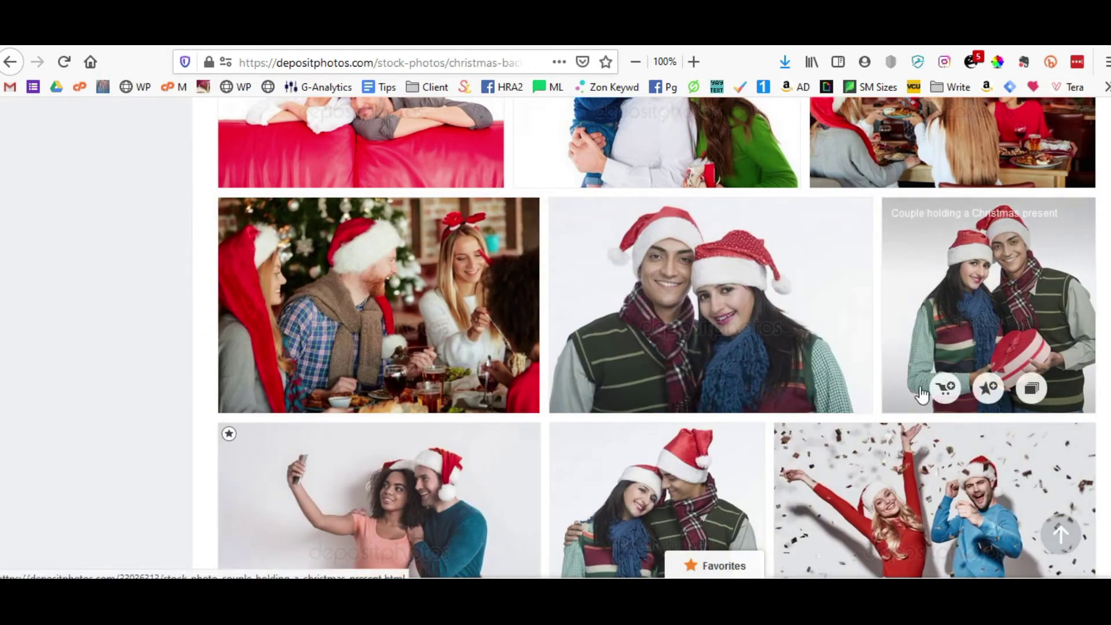
scroll(738, 379, "down", 5)
scroll(741, 383, "down", 15)
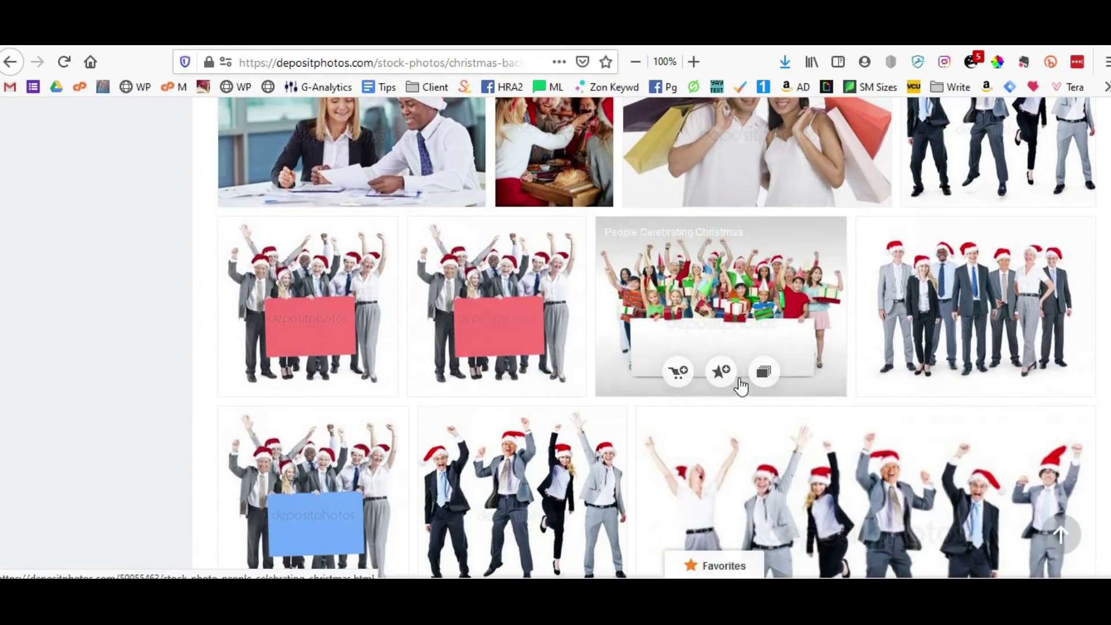
scroll(739, 381, "up", 5)
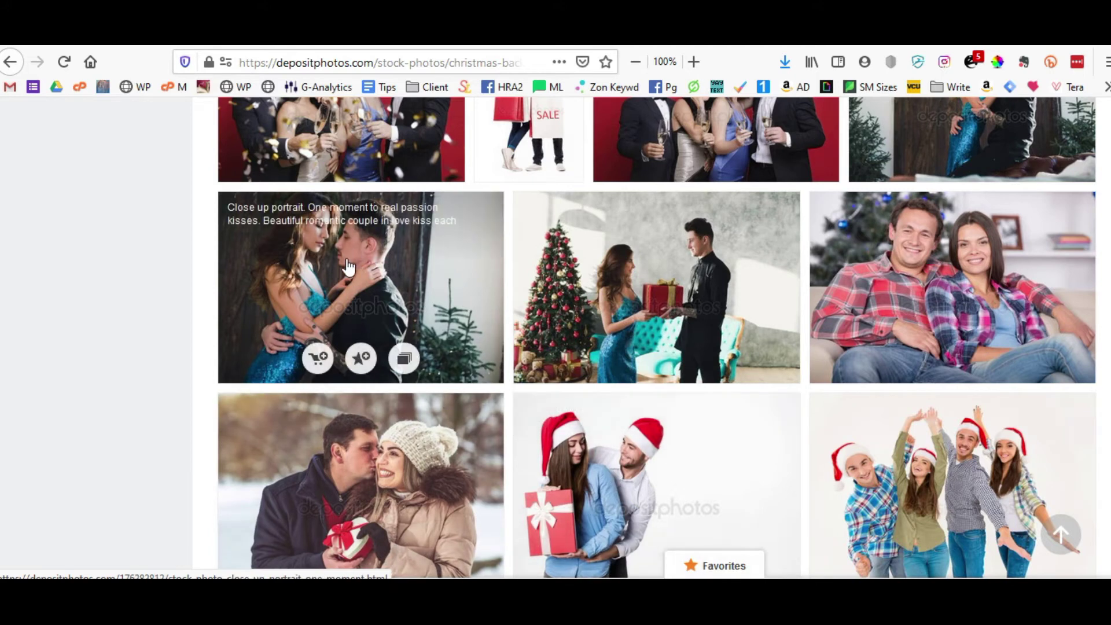
left_click(361, 360)
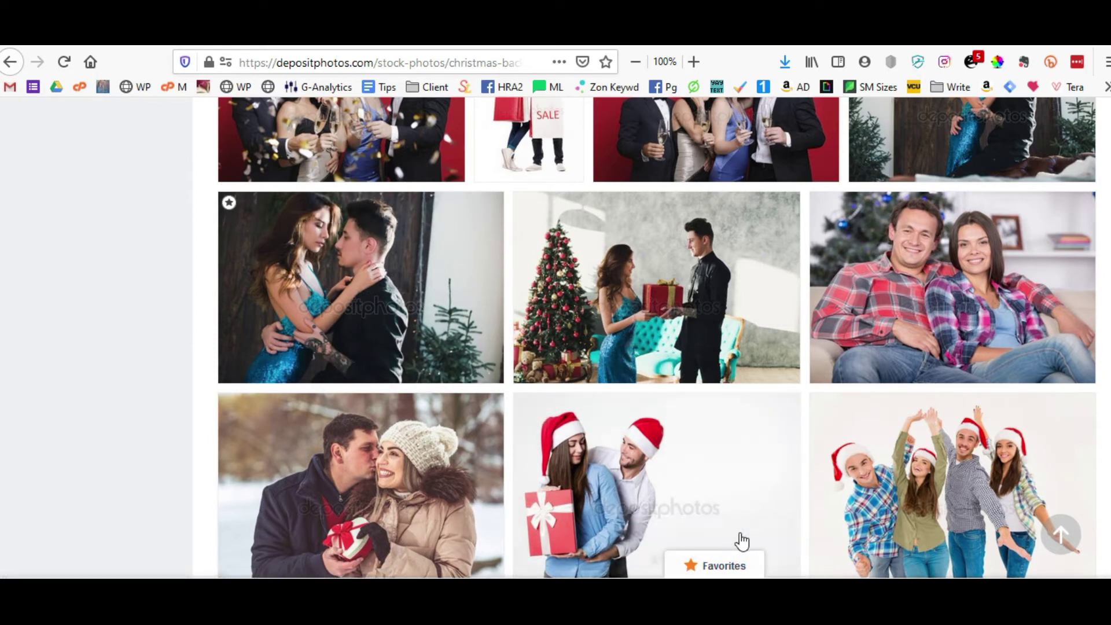
mouse_move(444, 320)
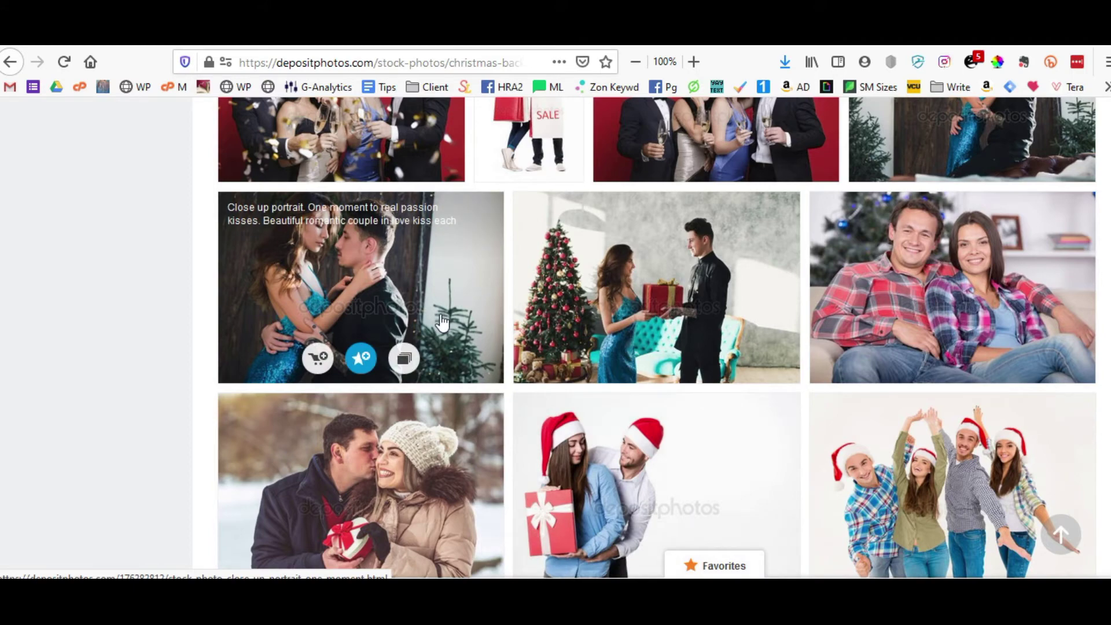
scroll(724, 459, "down", 9)
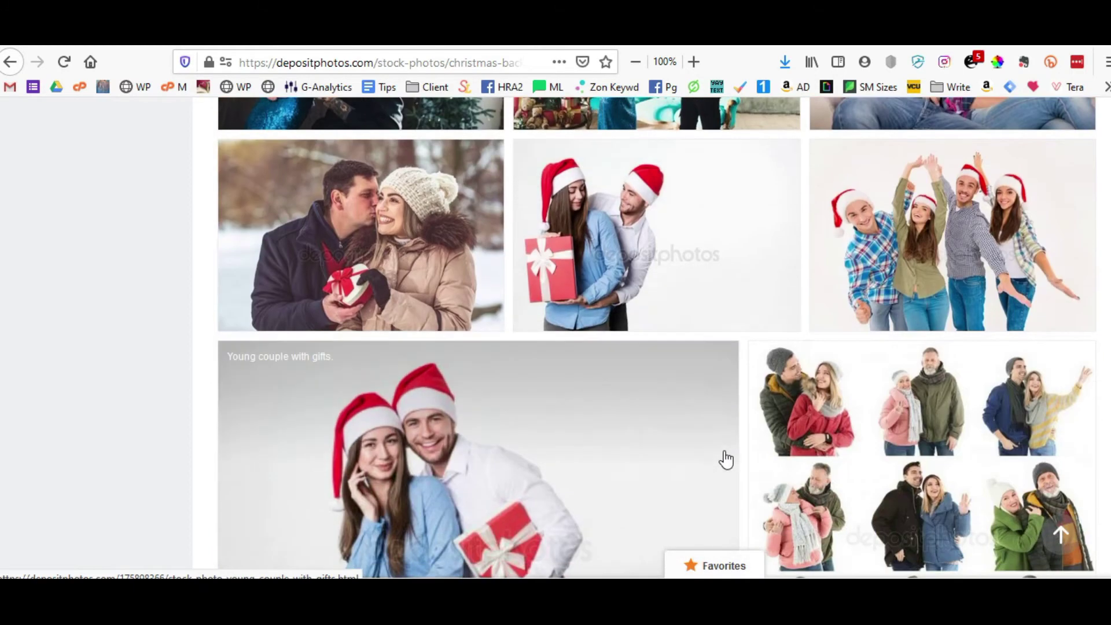
scroll(725, 459, "down", 7)
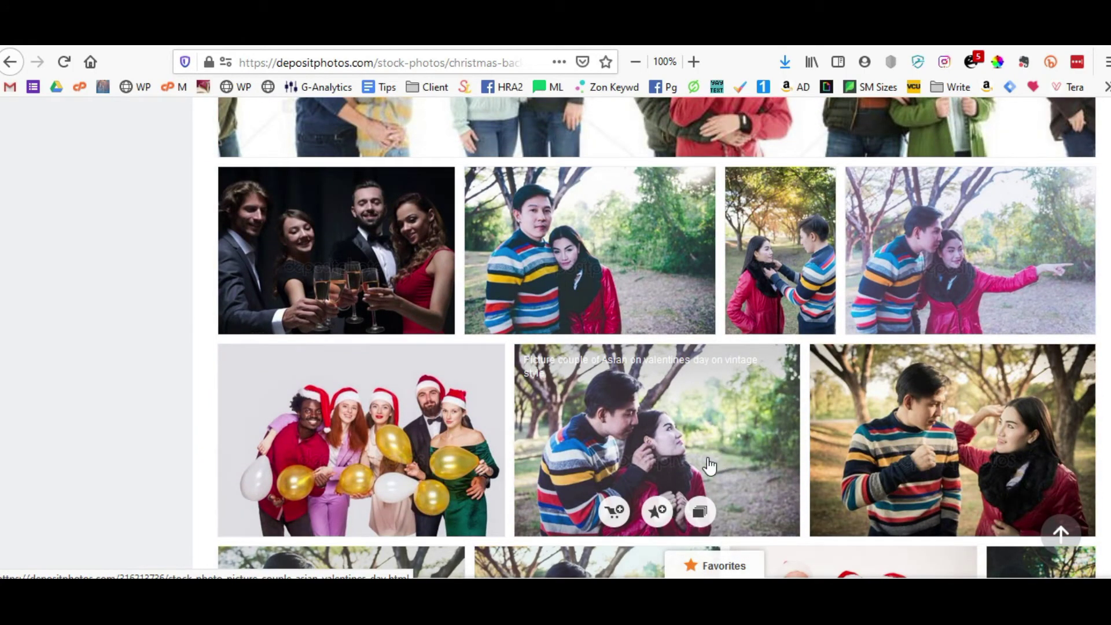
scroll(912, 385, "down", 6)
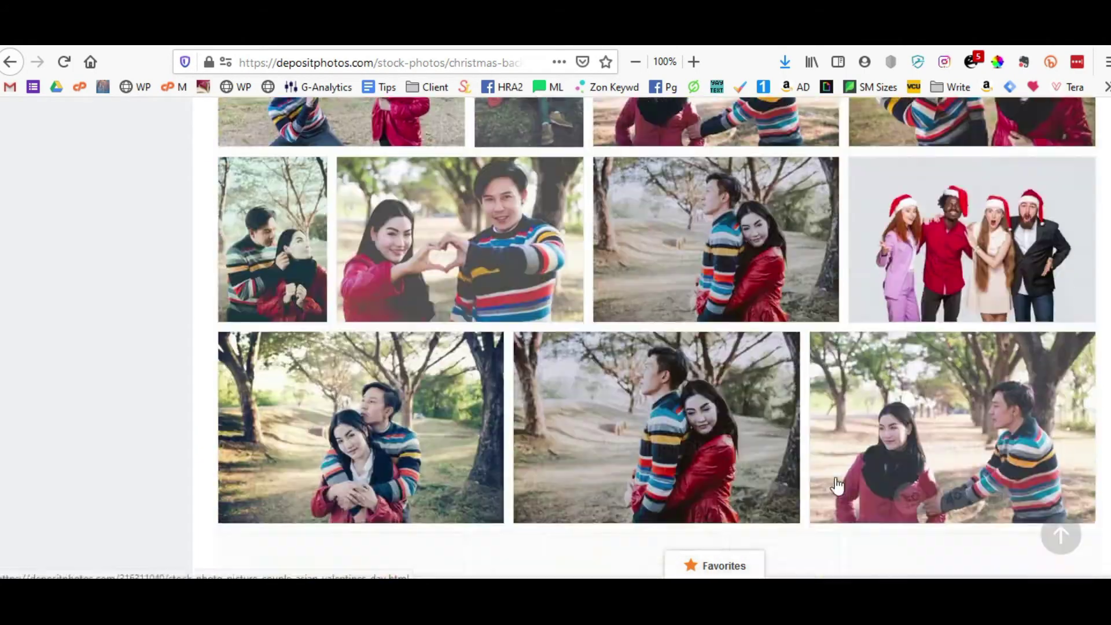
scroll(837, 486, "down", 5)
scroll(818, 481, "up", 20)
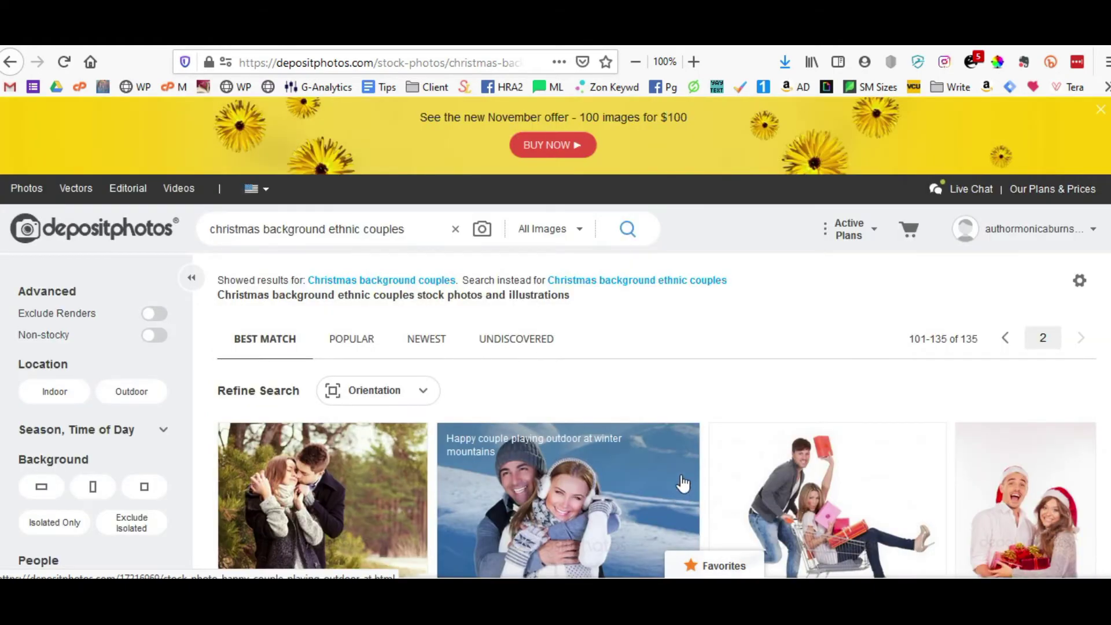
Scroll through the page-2 christmas presents gift photos (results 101–200 of 3,941), then back up.
scroll(694, 474, "down", 10)
scroll(616, 353, "down", 1)
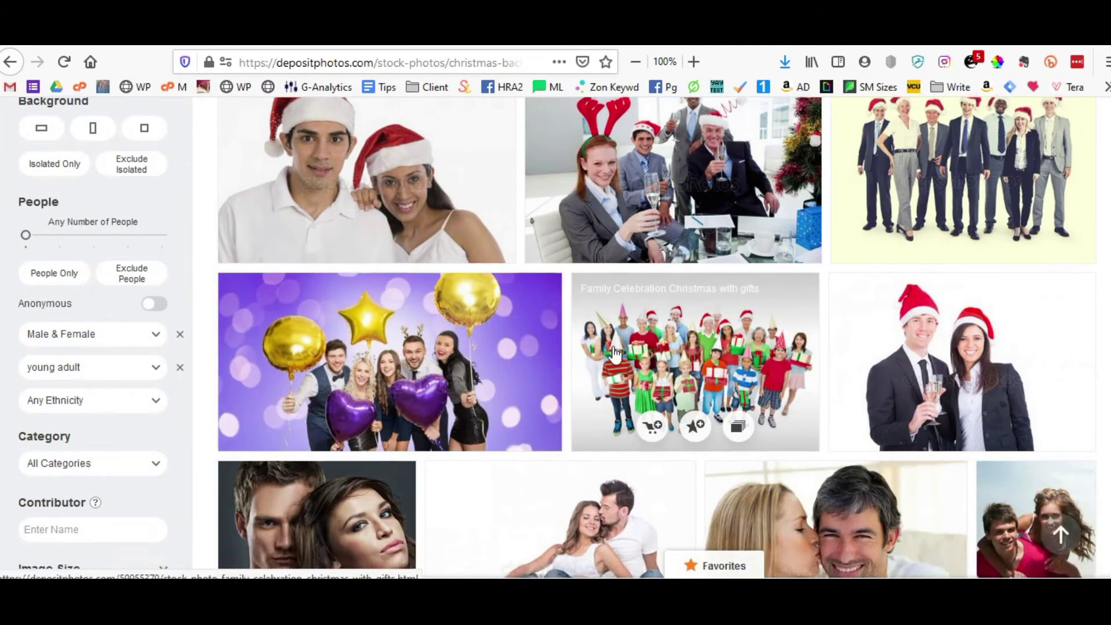
scroll(625, 367, "down", 15)
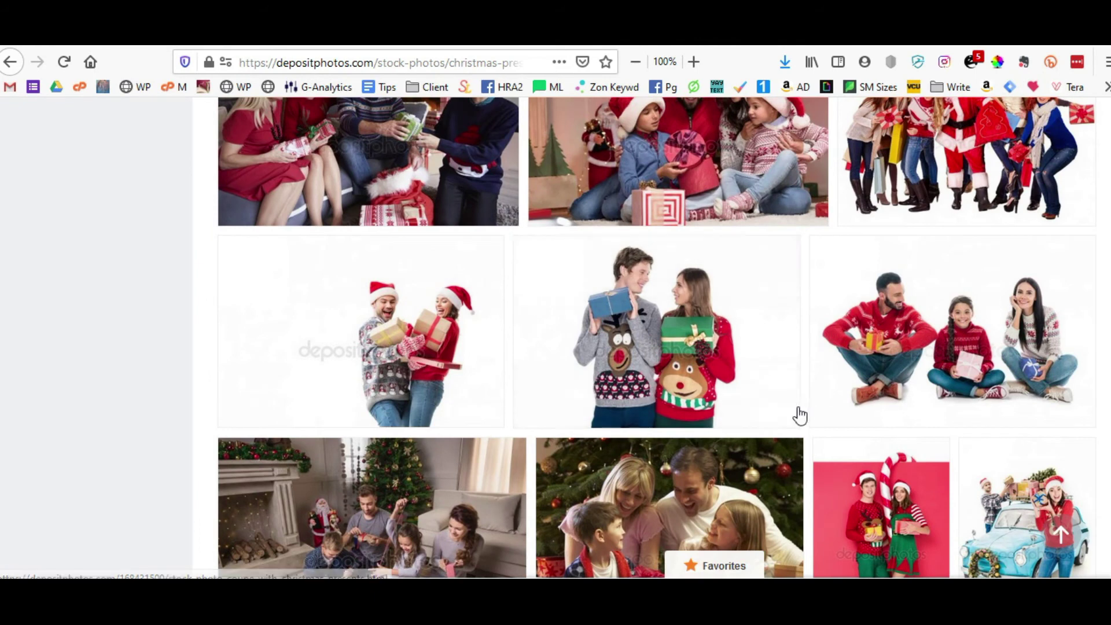
mouse_move(791, 414)
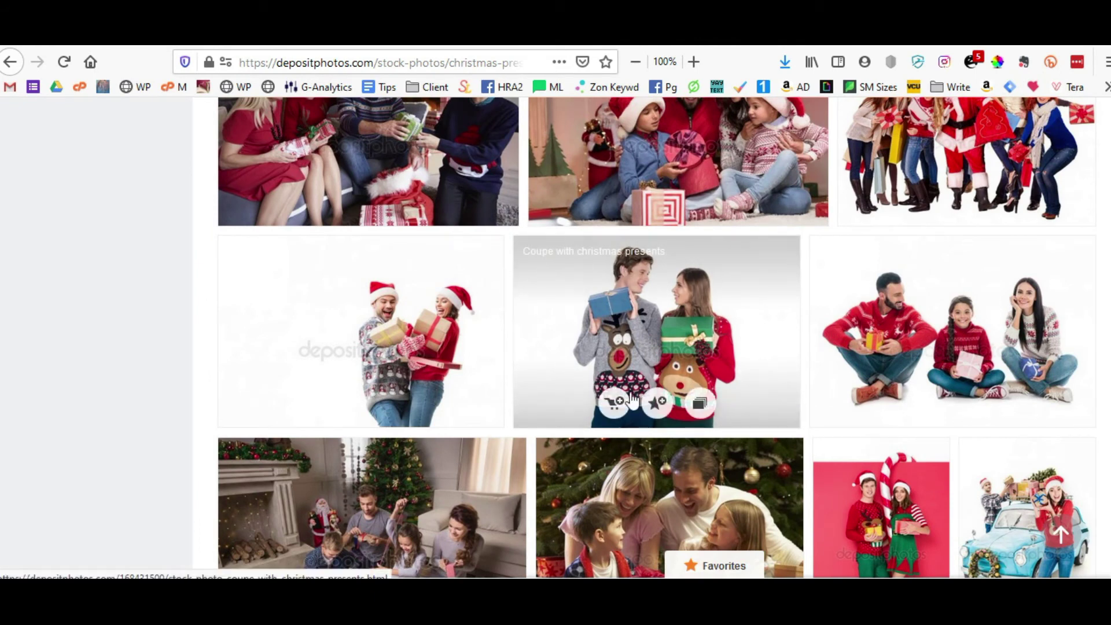
mouse_move(438, 307)
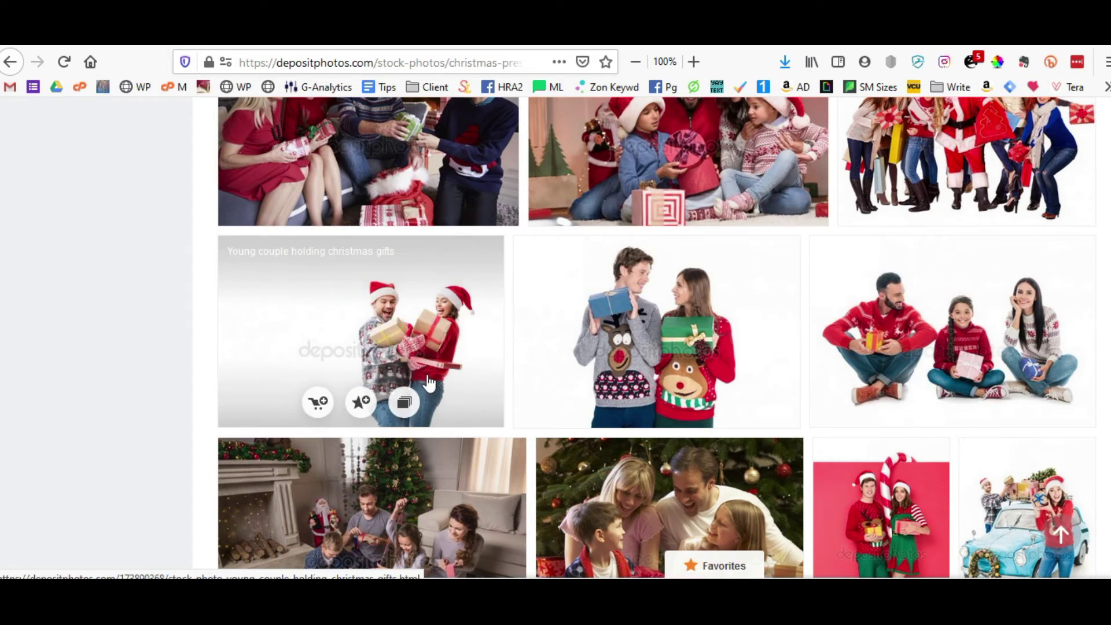
scroll(732, 393, "down", 7)
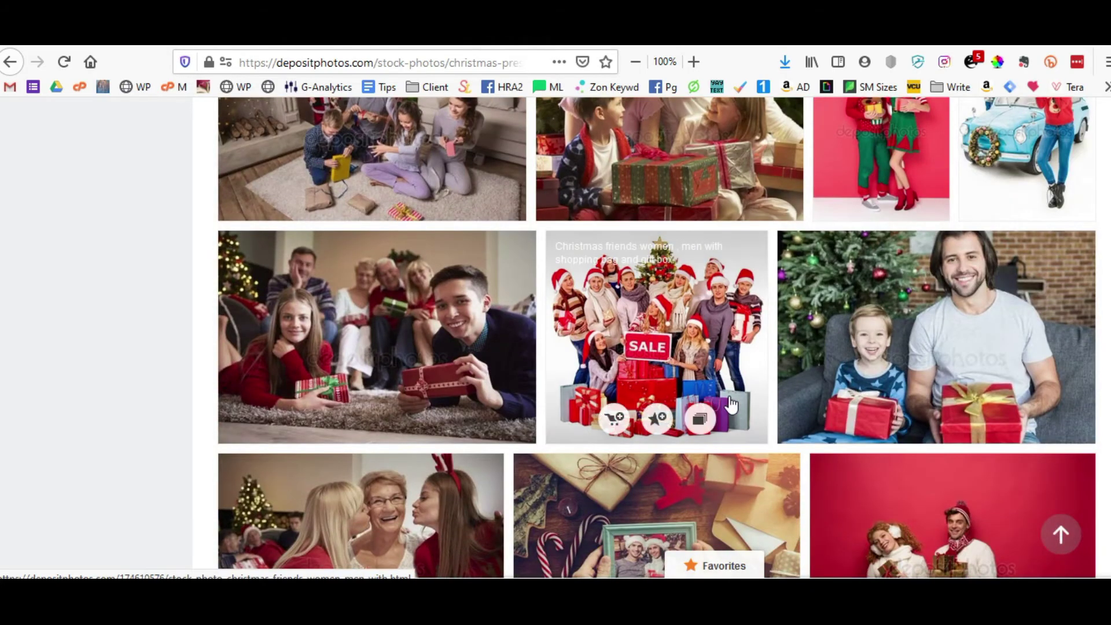
scroll(731, 405, "down", 7)
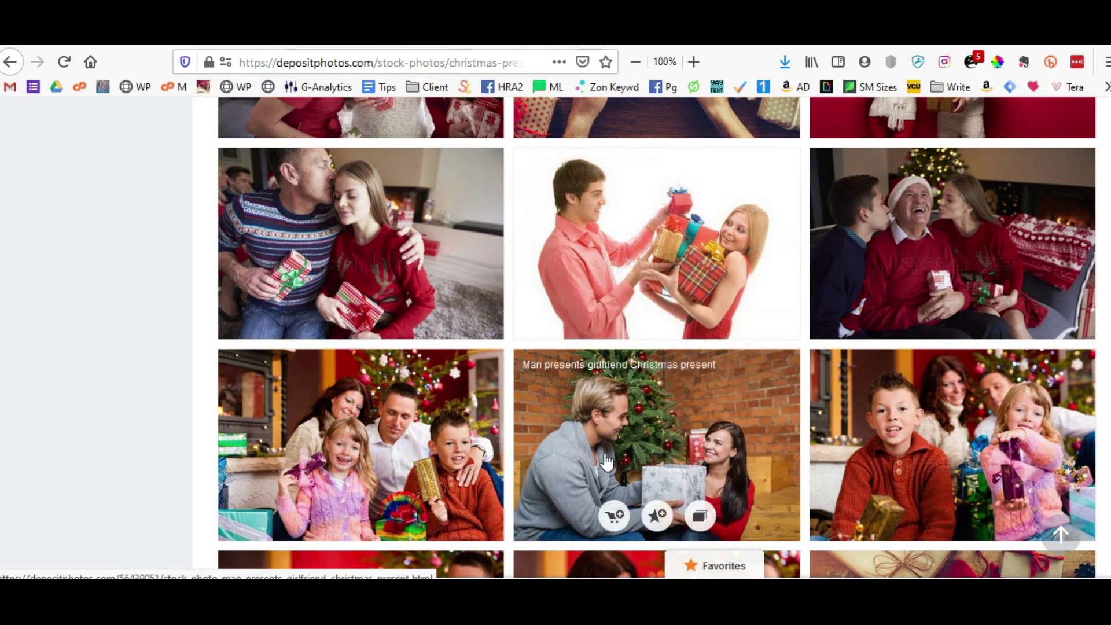
scroll(606, 458, "down", 5)
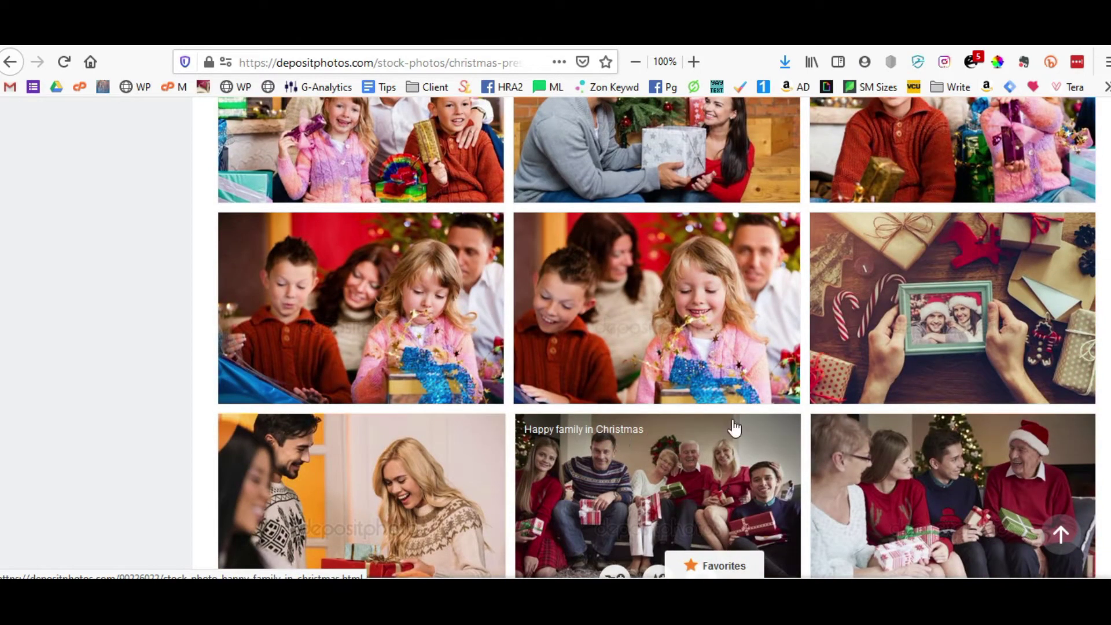
scroll(732, 426, "up", 15)
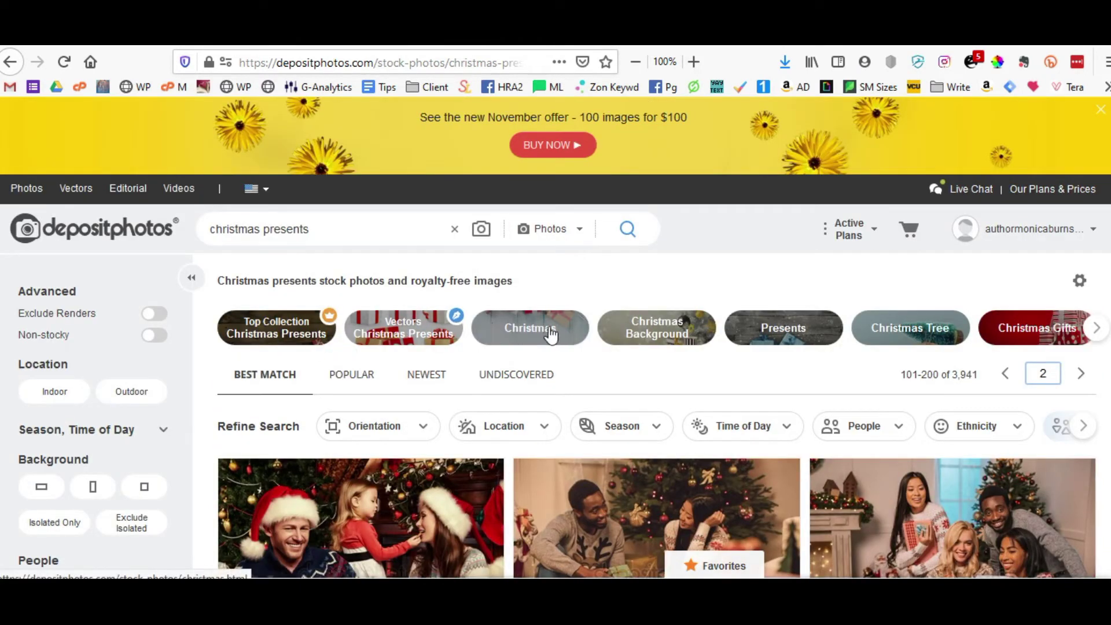
Open the Christmas Background results and filter them to Outdoor, Exclude People and Exclude Editorial.
left_click(647, 337)
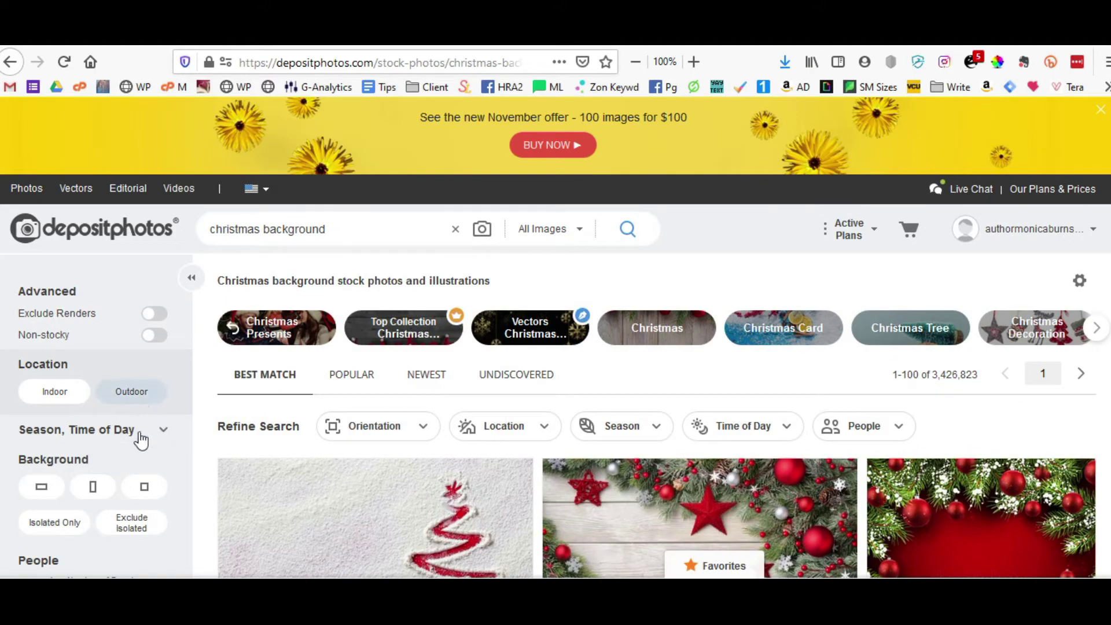
left_click(123, 392)
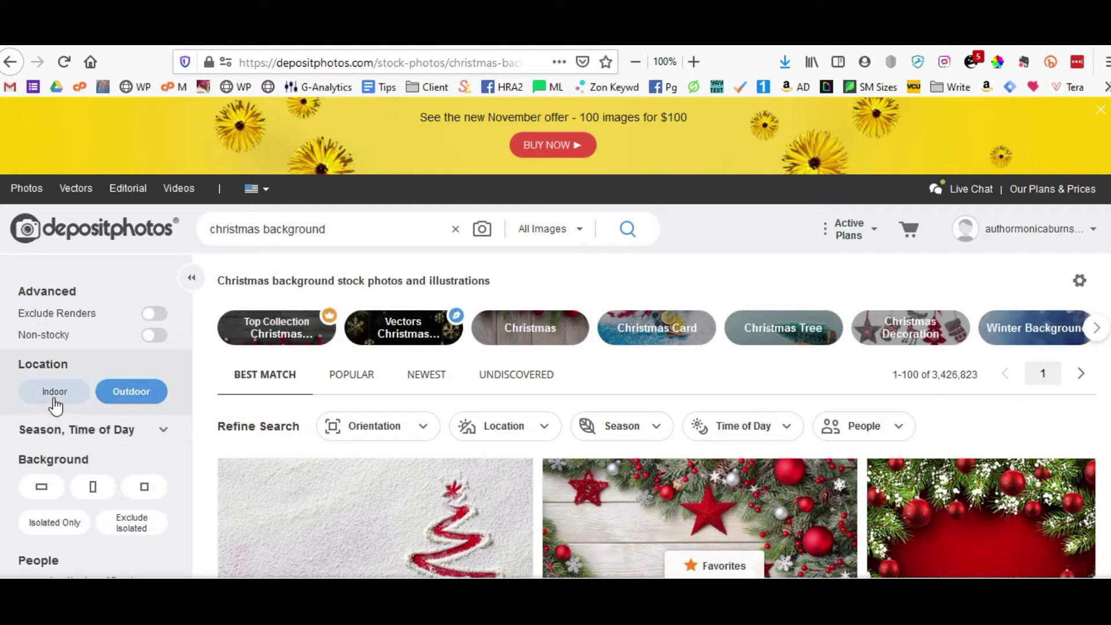
scroll(142, 459, "down", 3)
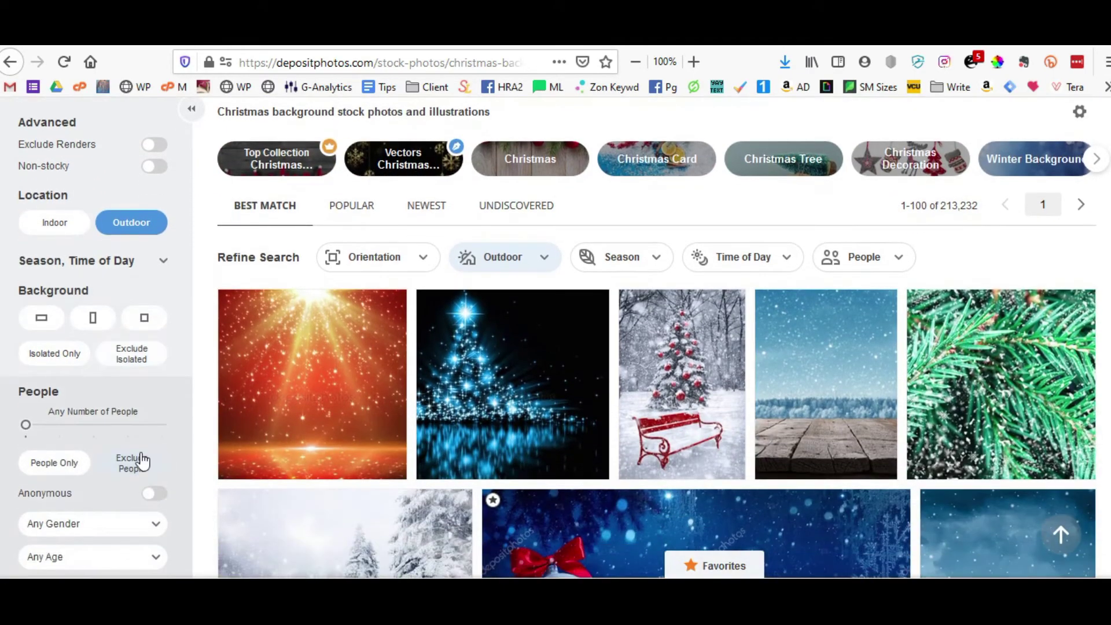
scroll(161, 510, "down", 3)
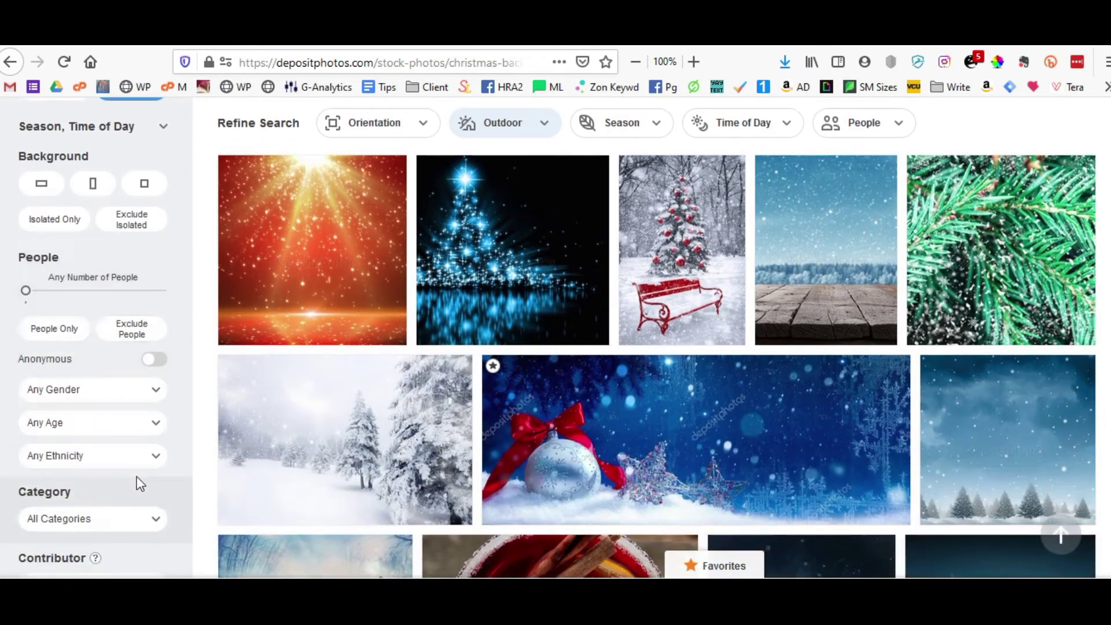
left_click(118, 303)
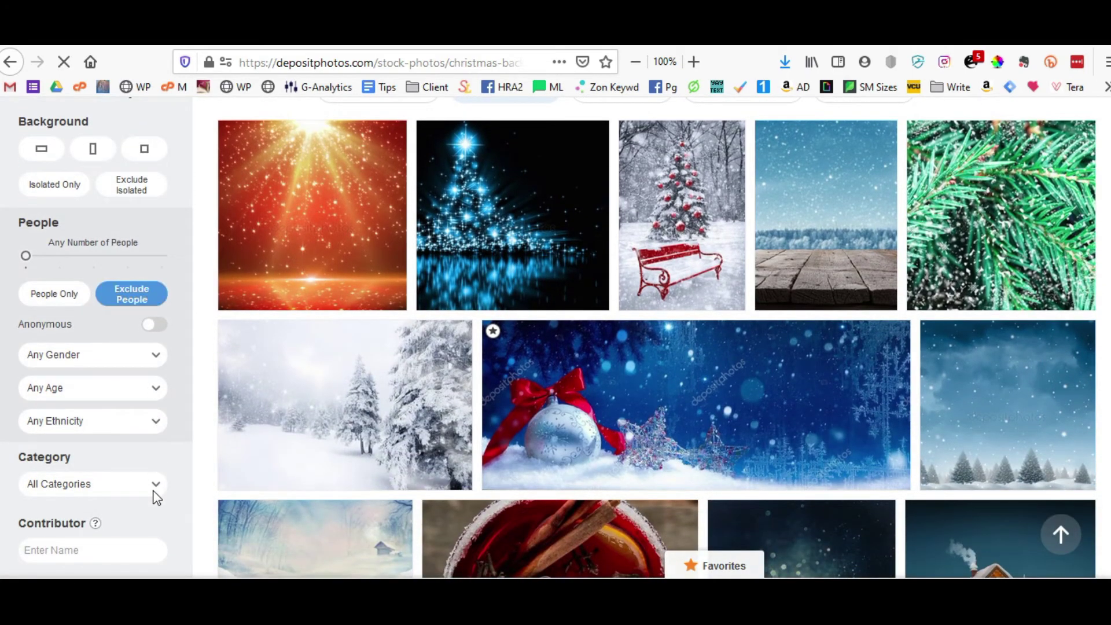
scroll(137, 491, "down", 6)
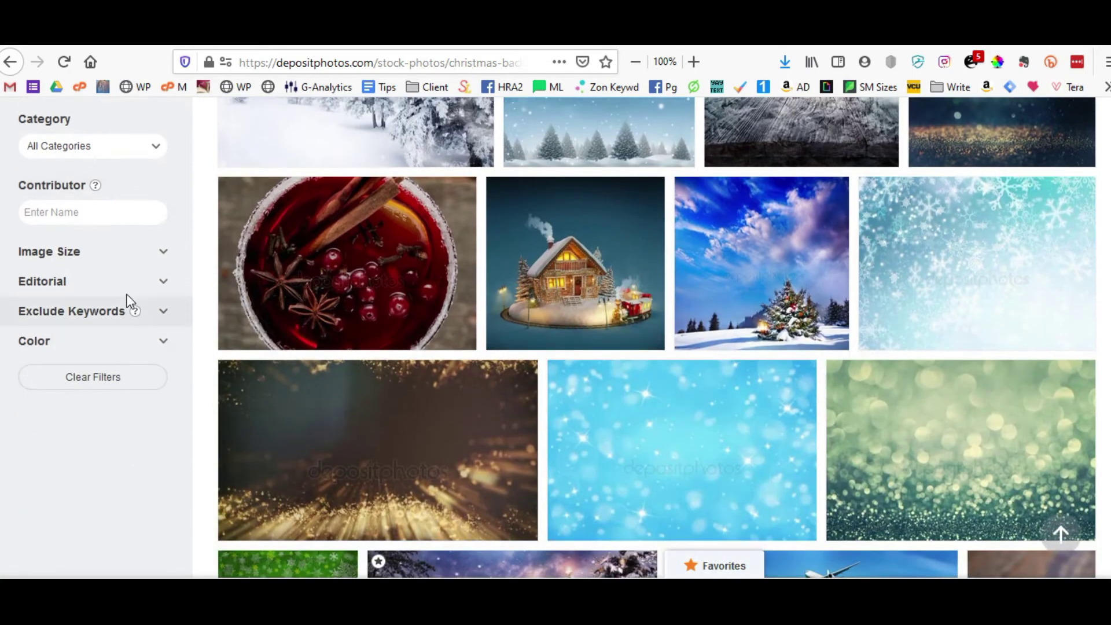
left_click(164, 284)
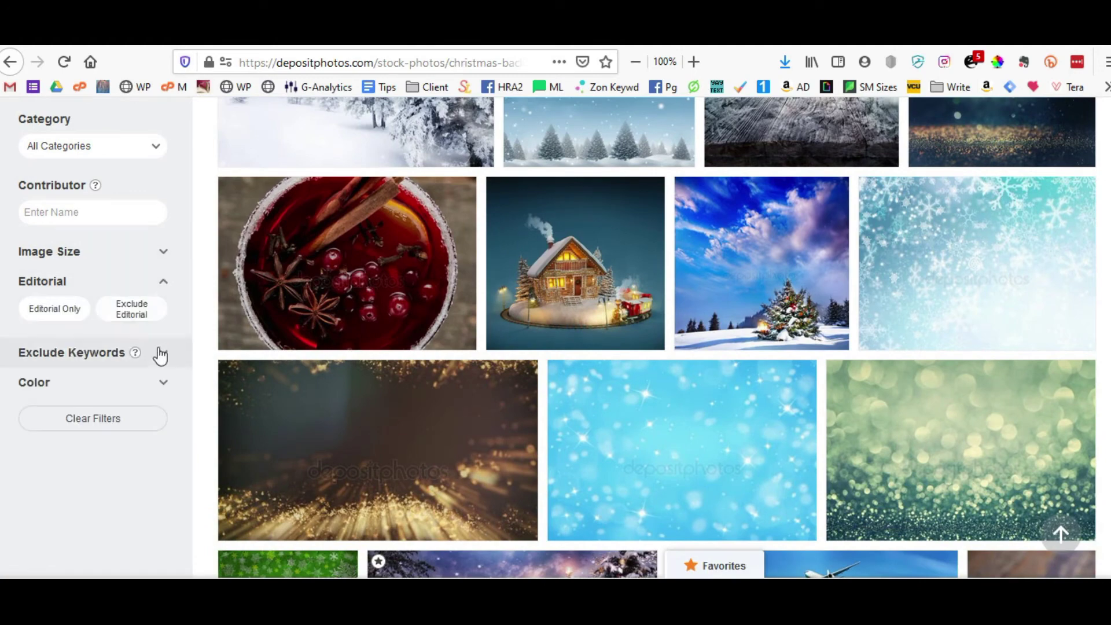
left_click(138, 312)
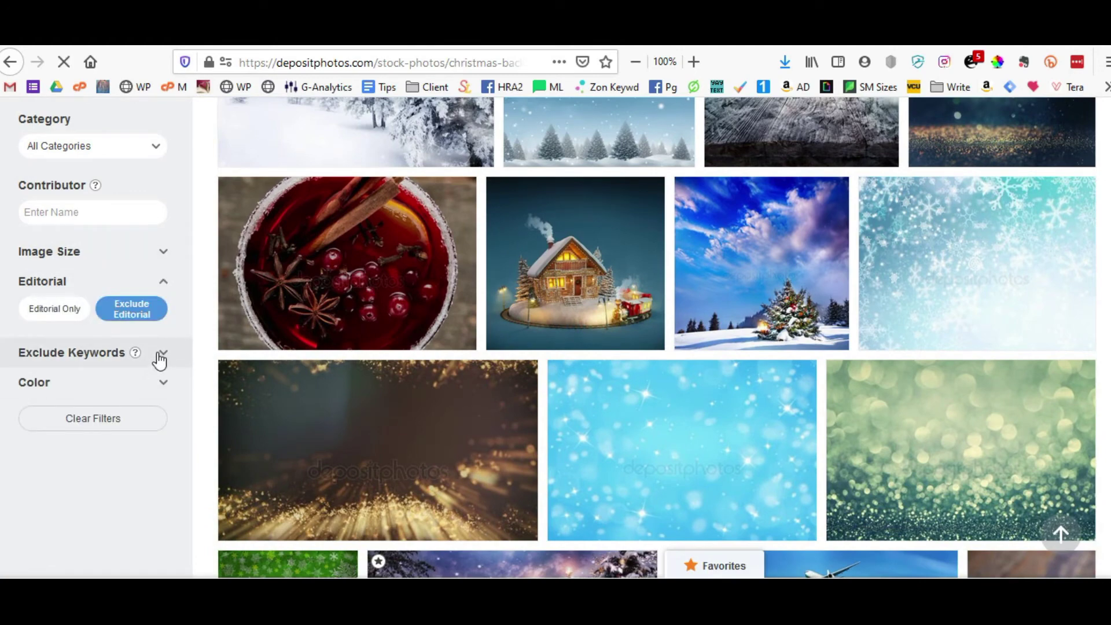
Browse the filtered backgrounds and save the Funny retro car photo to Christmas favorites.
scroll(164, 360, "down", 3)
mouse_move(512, 377)
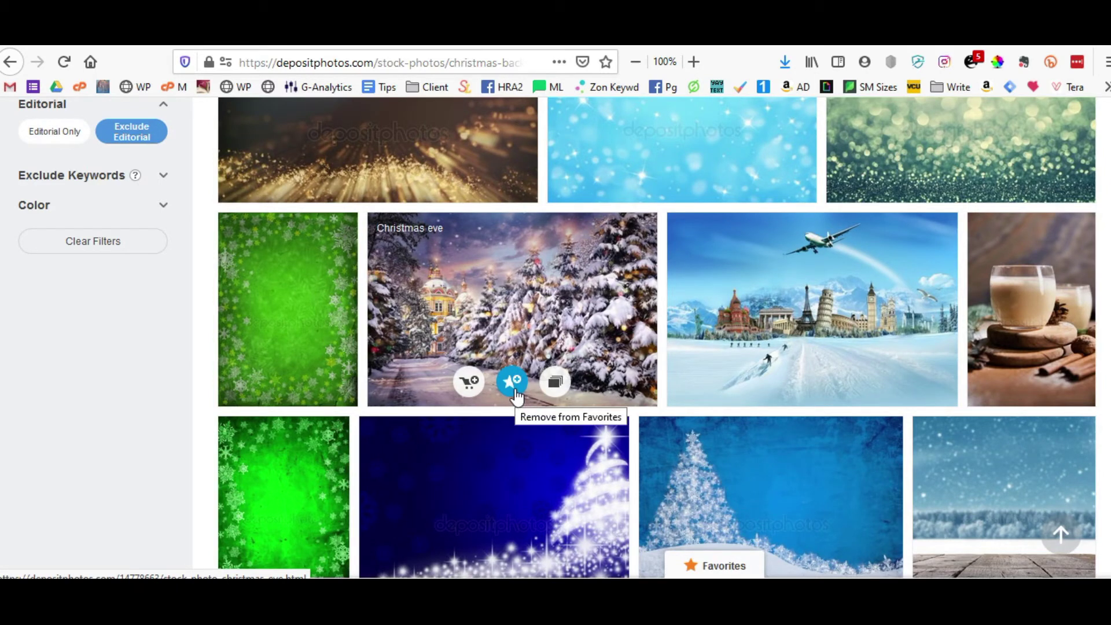
scroll(528, 449, "down", 3)
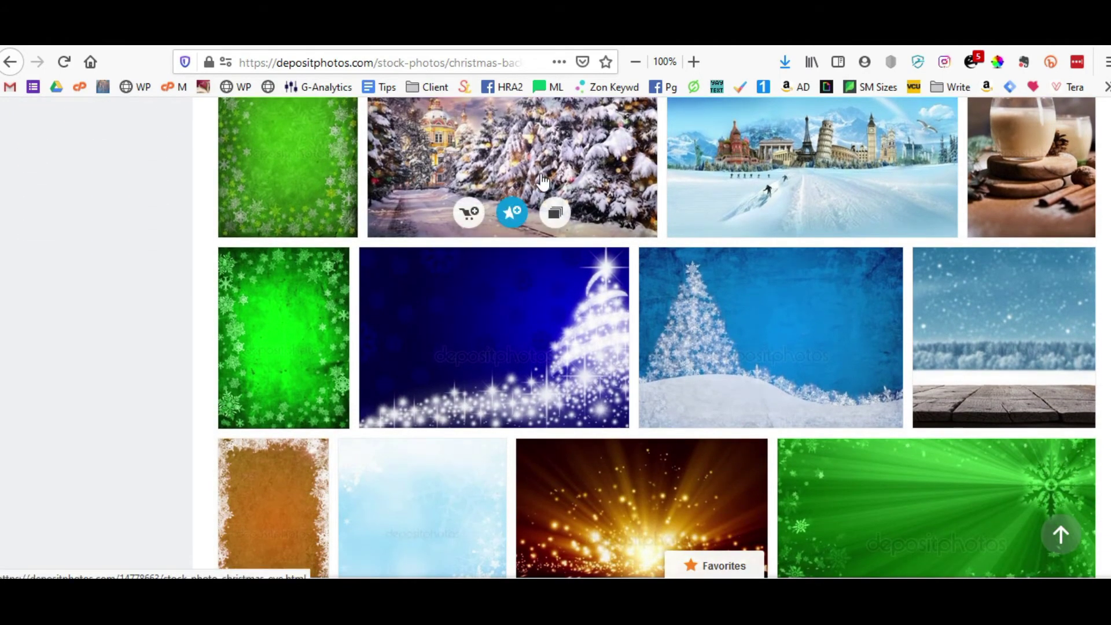
scroll(542, 182, "up", 2)
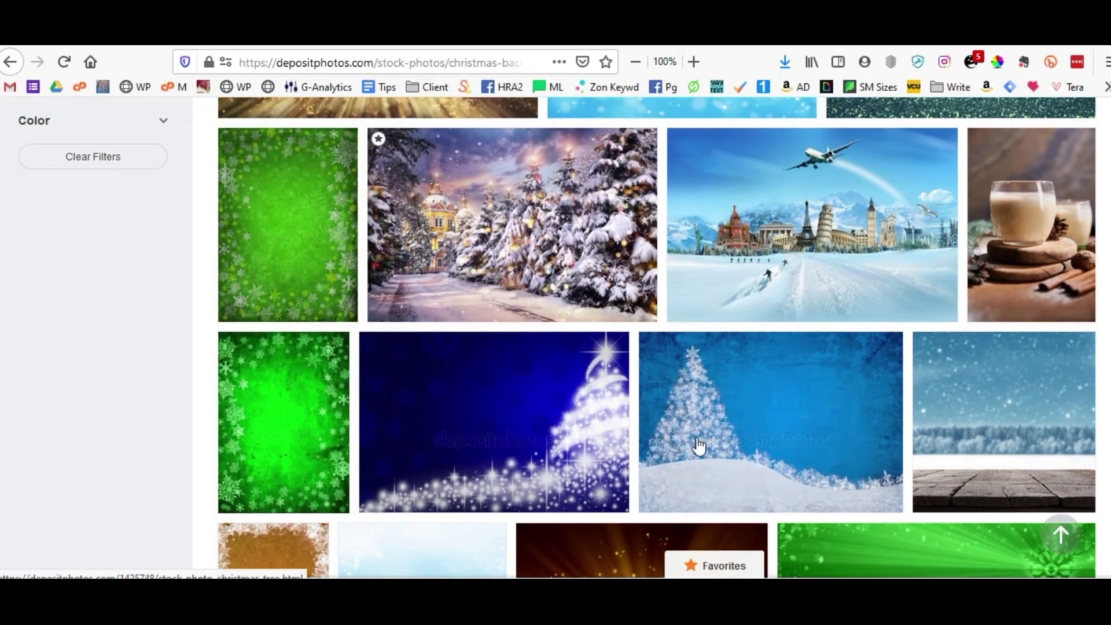
scroll(706, 451, "down", 3)
scroll(700, 454, "down", 6)
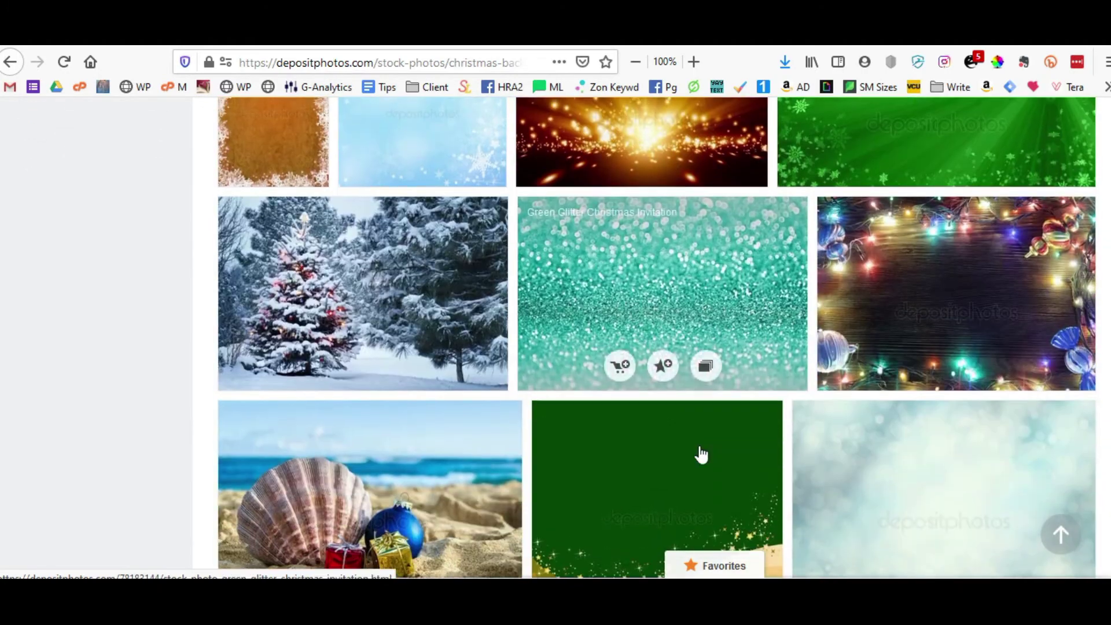
scroll(648, 373, "down", 3)
scroll(649, 374, "down", 3)
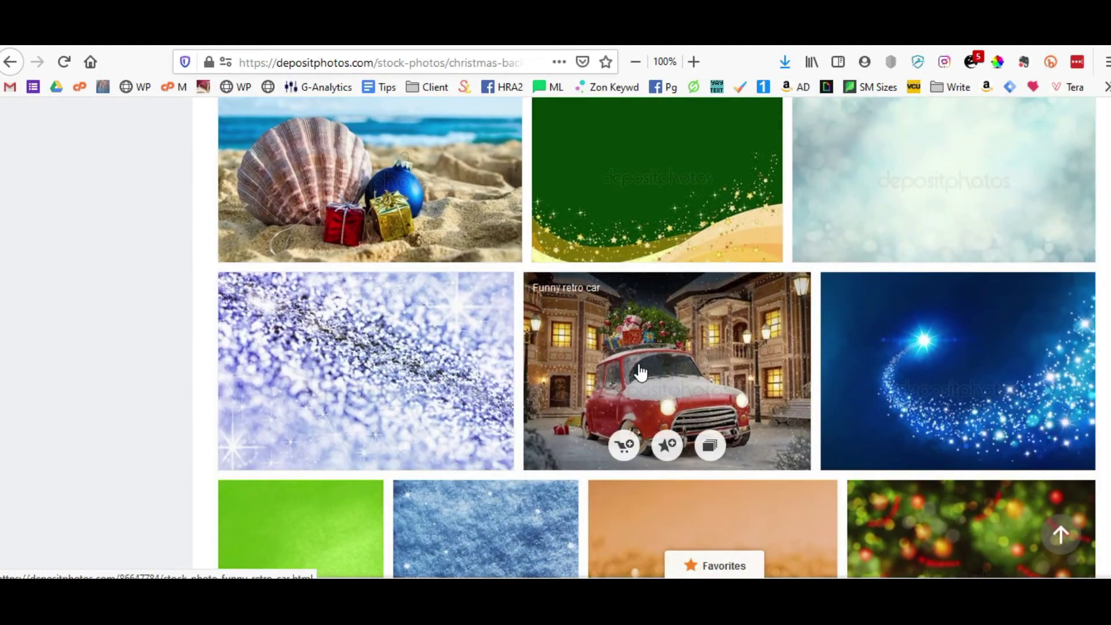
left_click(668, 445)
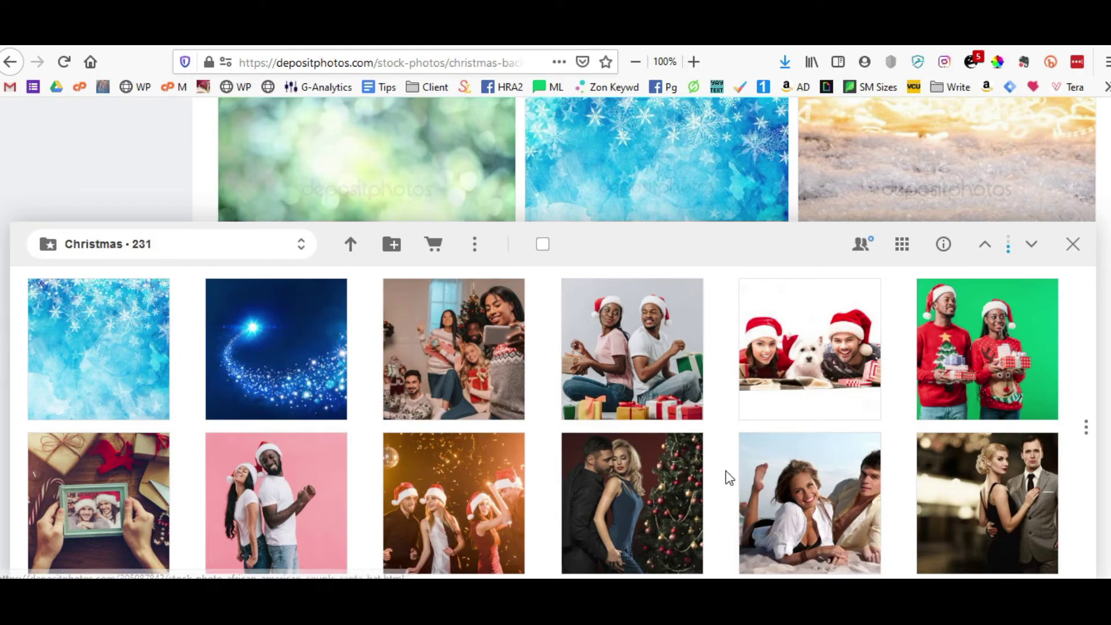
Select the Christmas-tree, beach and suited couple photos in the Christmas folder.
scroll(730, 478, "down", 1)
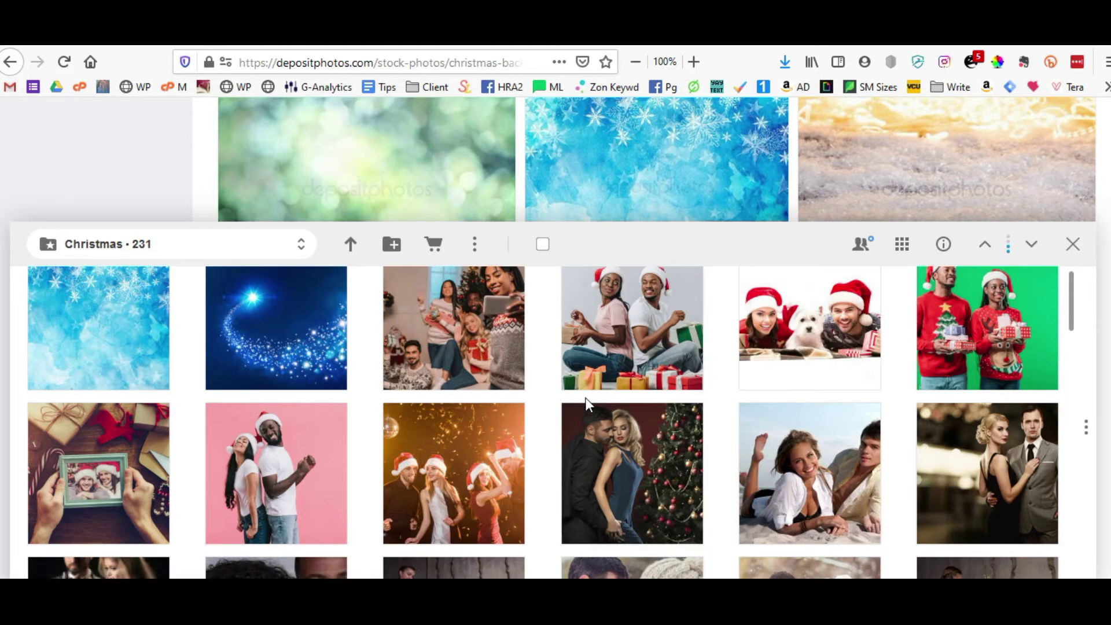
mouse_move(636, 466)
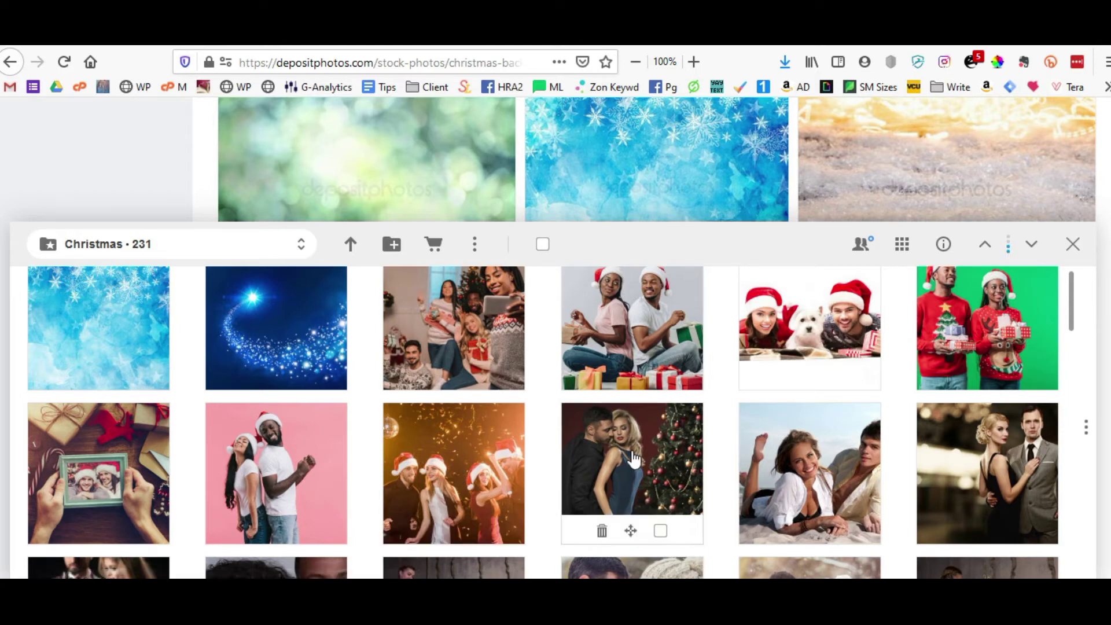
scroll(637, 469, "down", 1)
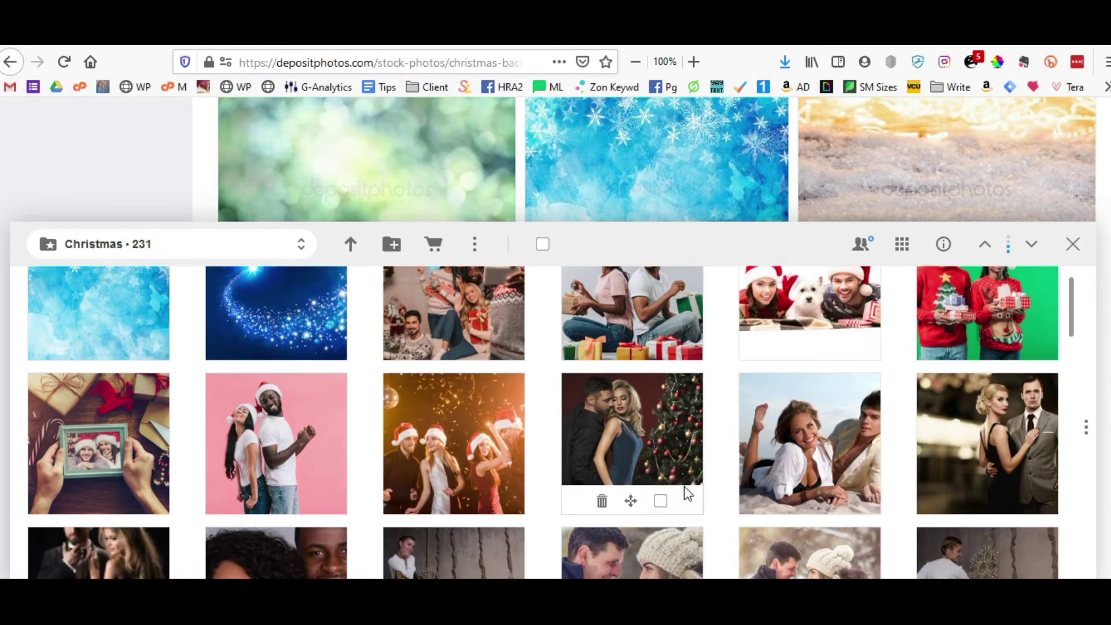
left_click(660, 502)
mouse_move(830, 495)
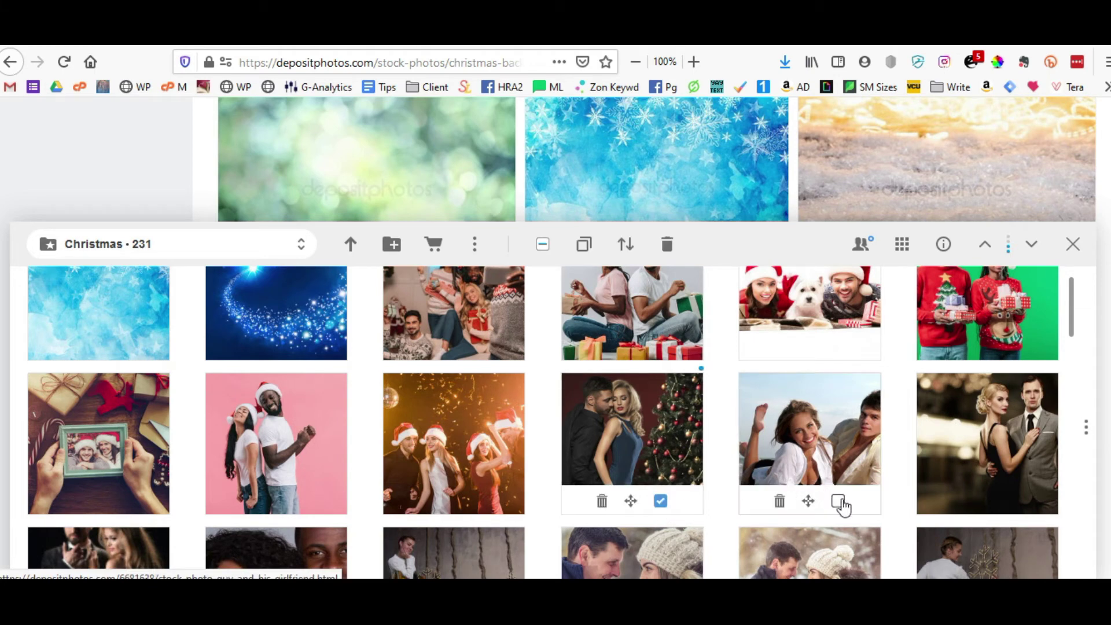
left_click(839, 502)
left_click(1017, 503)
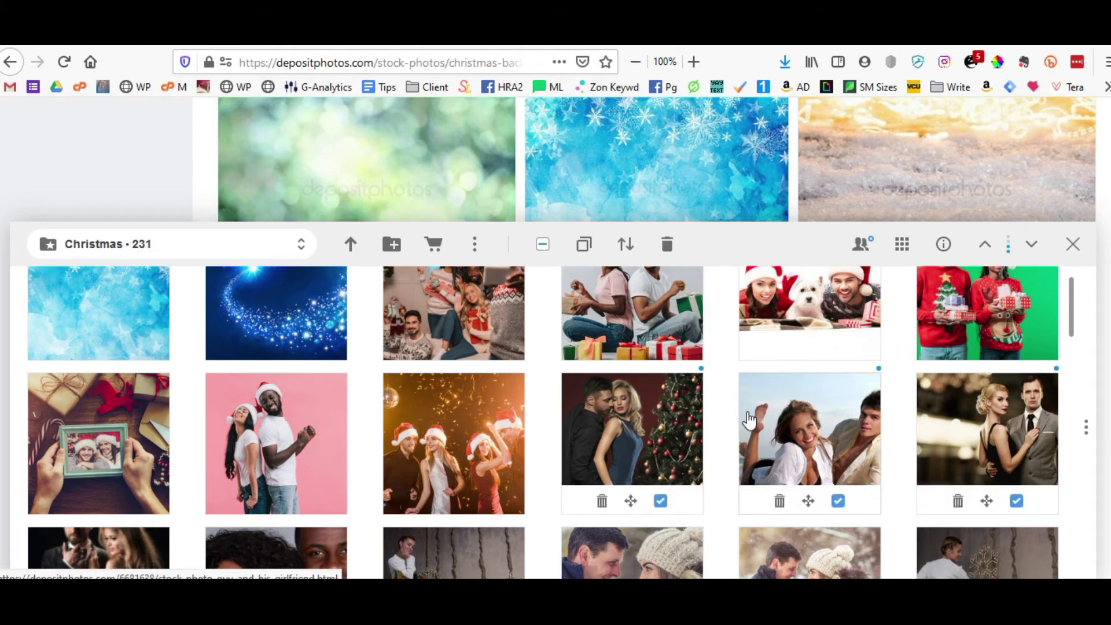
Add the dancing couple and remaining couple photos to the selection, making six.
scroll(727, 427, "down", 5)
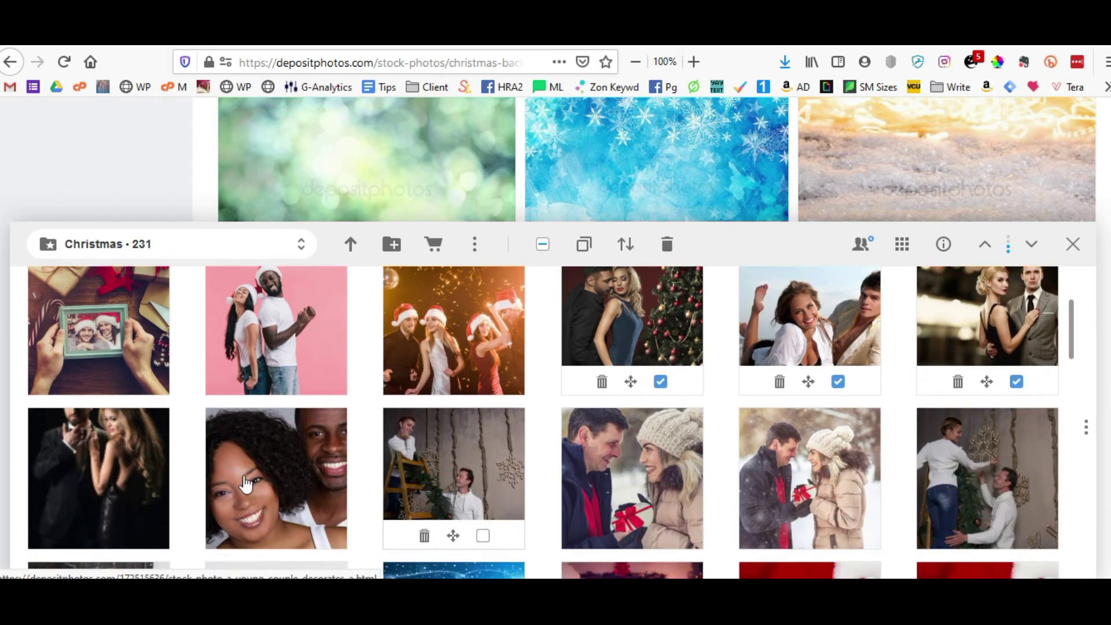
mouse_move(128, 518)
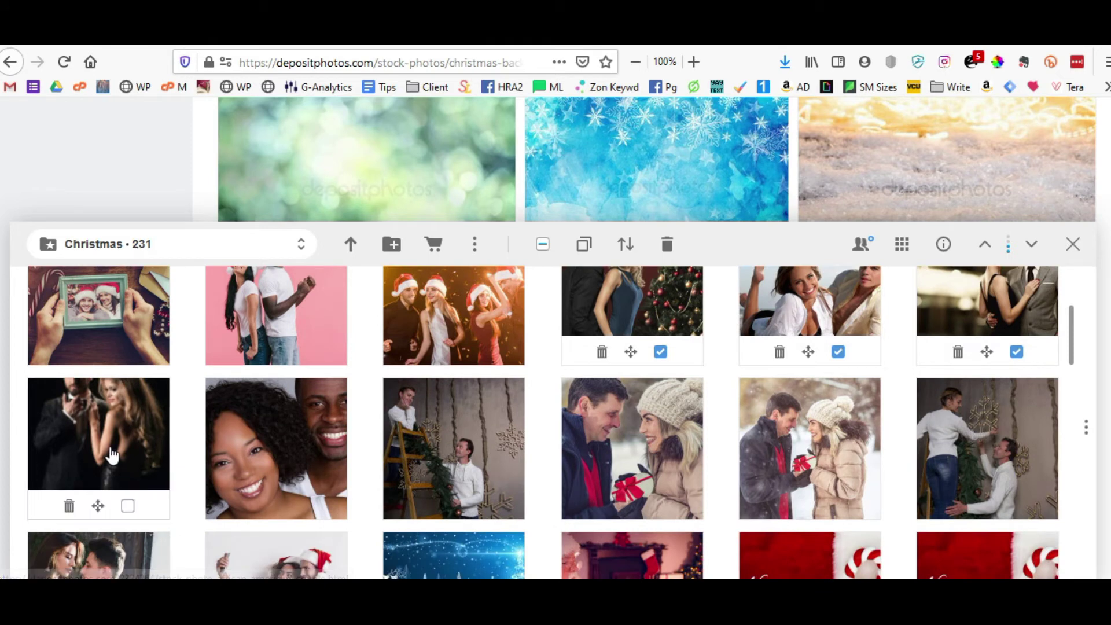
left_click(128, 507)
mouse_move(295, 521)
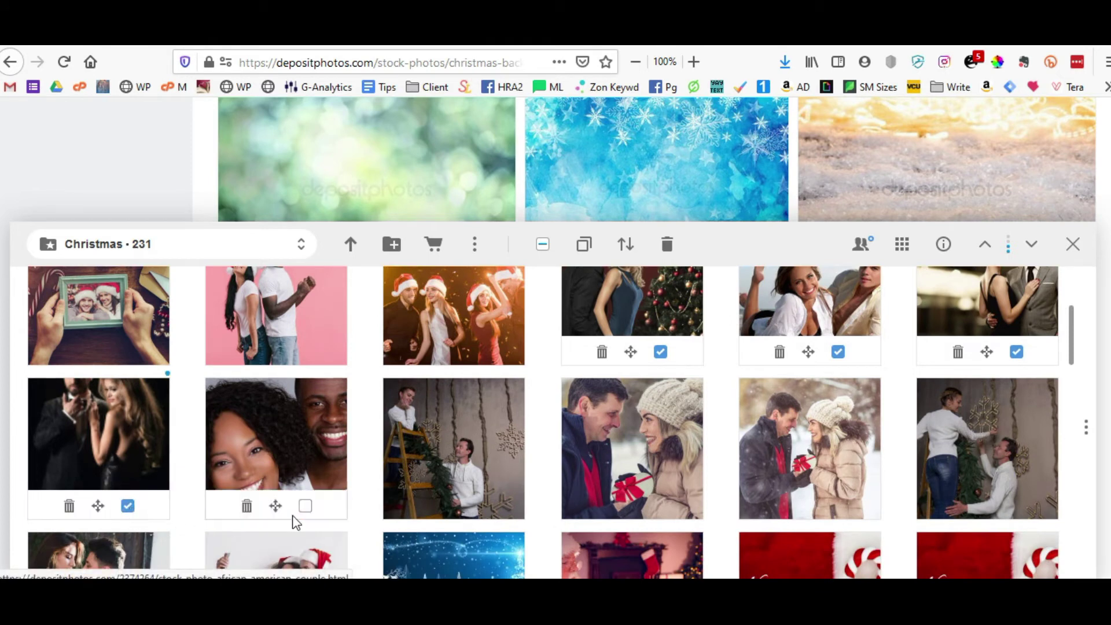
mouse_move(461, 495)
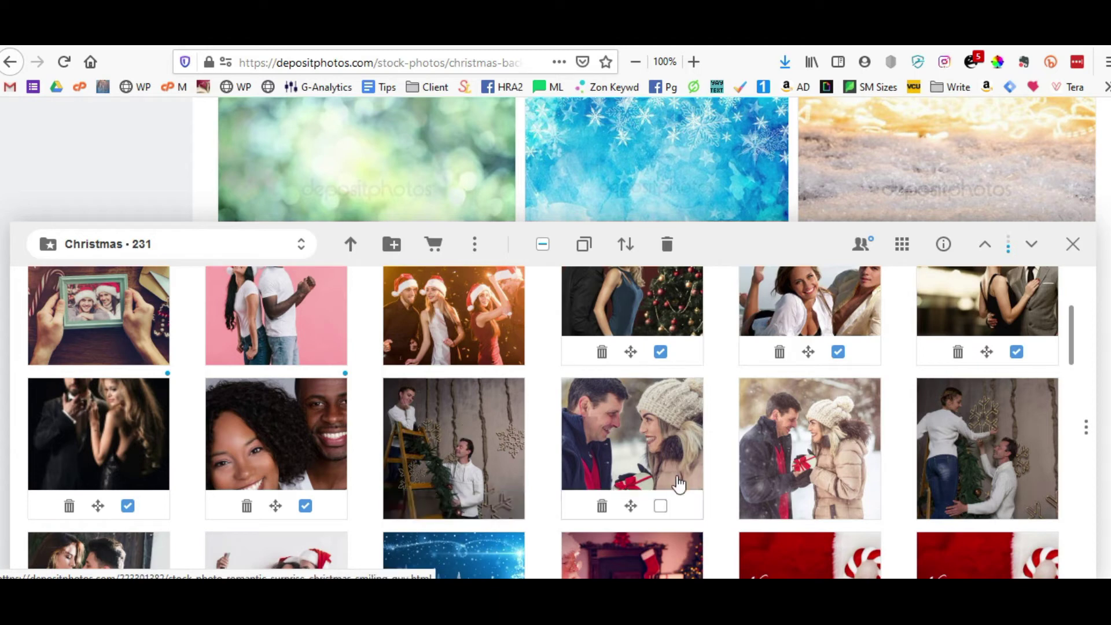
mouse_move(848, 493)
scroll(964, 485, "down", 2)
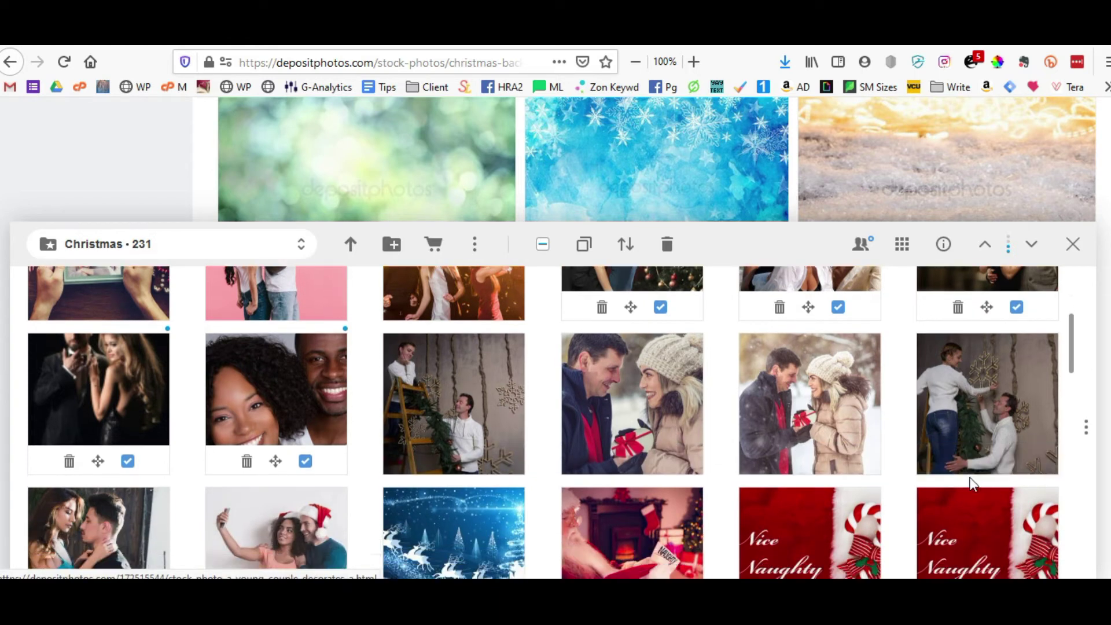
right_click(963, 481)
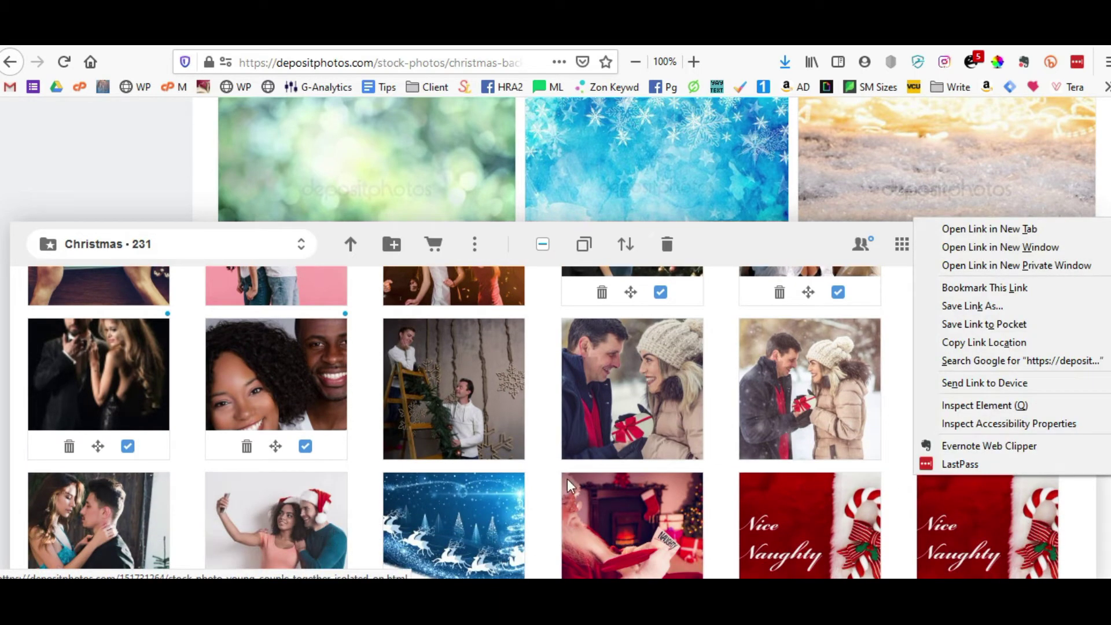
scroll(428, 353, "down", 1)
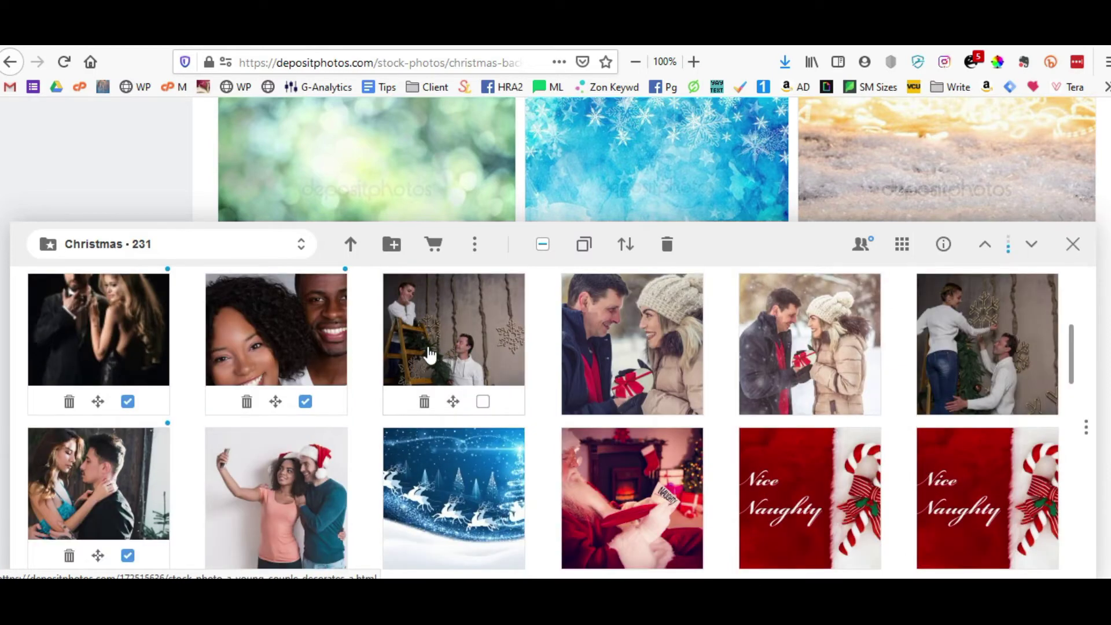
scroll(284, 512, "down", 1)
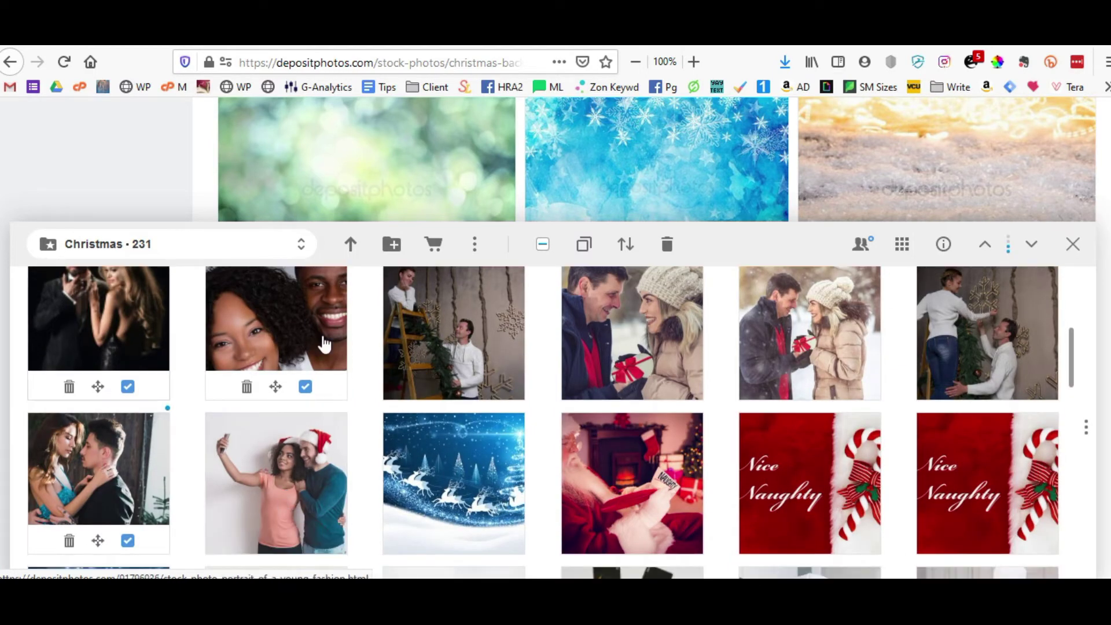
Move the six selected couple photos from Christmas into the Couples folder.
left_click(625, 245)
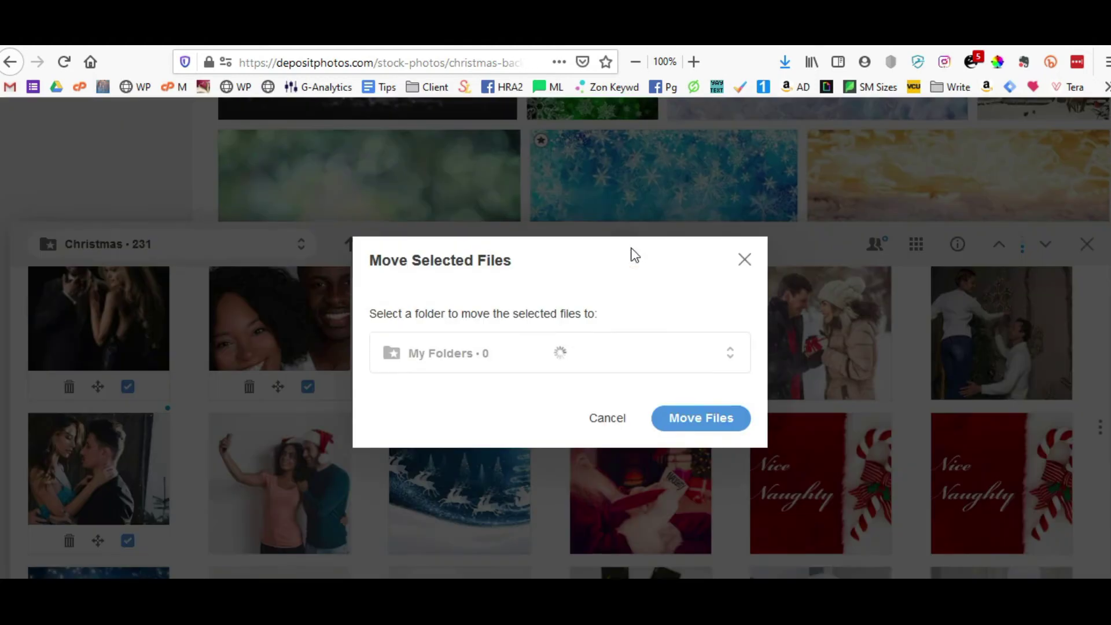
left_click(504, 362)
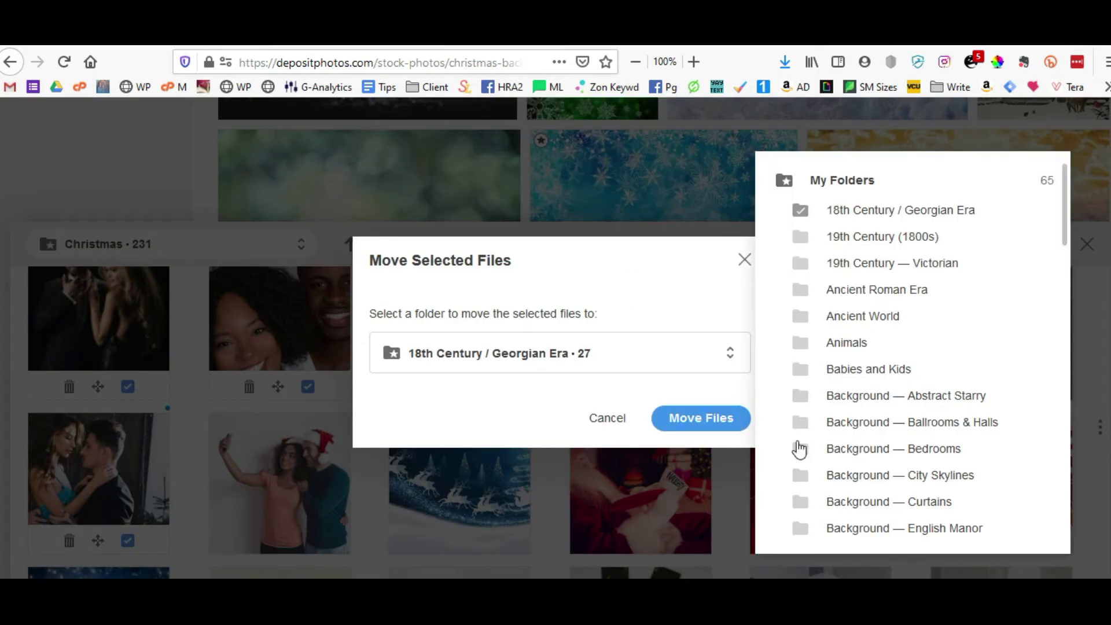
scroll(799, 449, "down", 10)
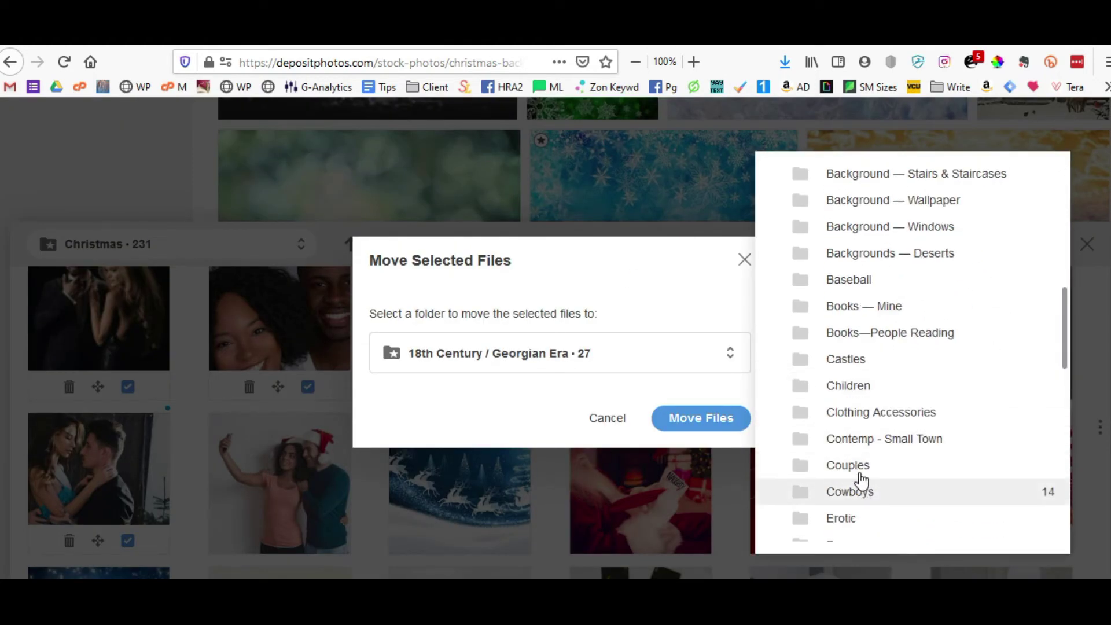
left_click(858, 466)
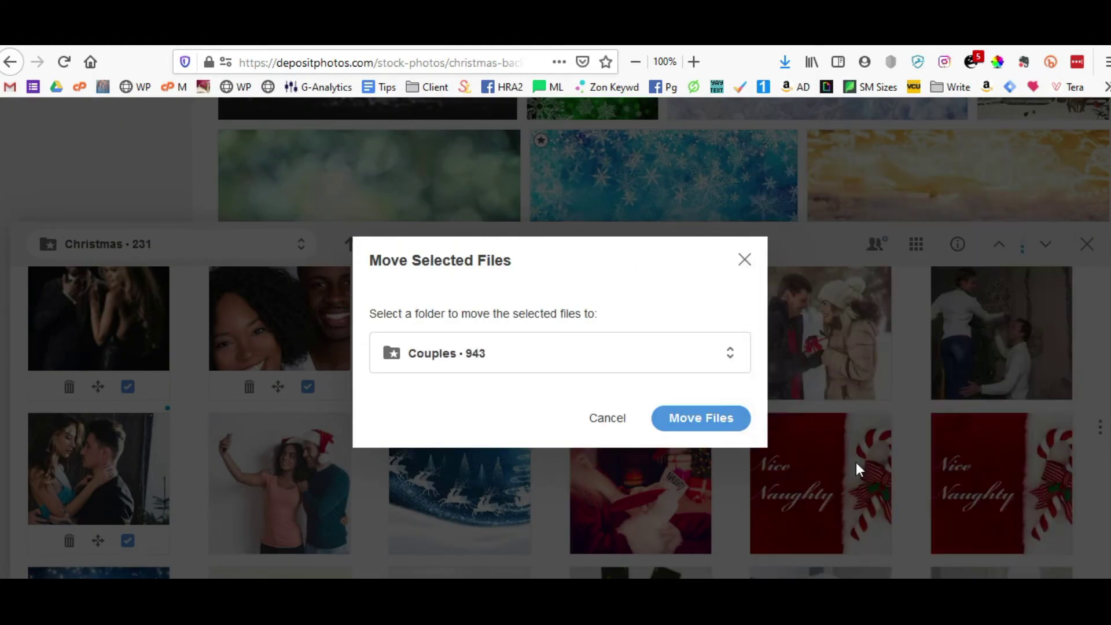
left_click(693, 421)
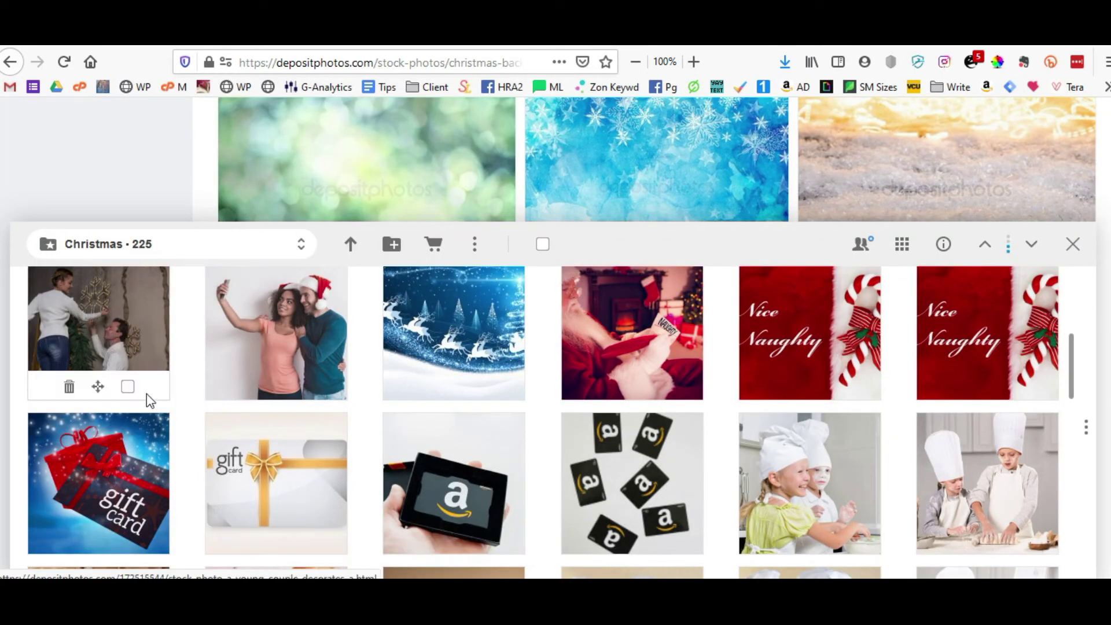
Select the tree-decorating, selfie, Santa-hat, pink-background and framed couple photos in Christmas.
left_click(128, 387)
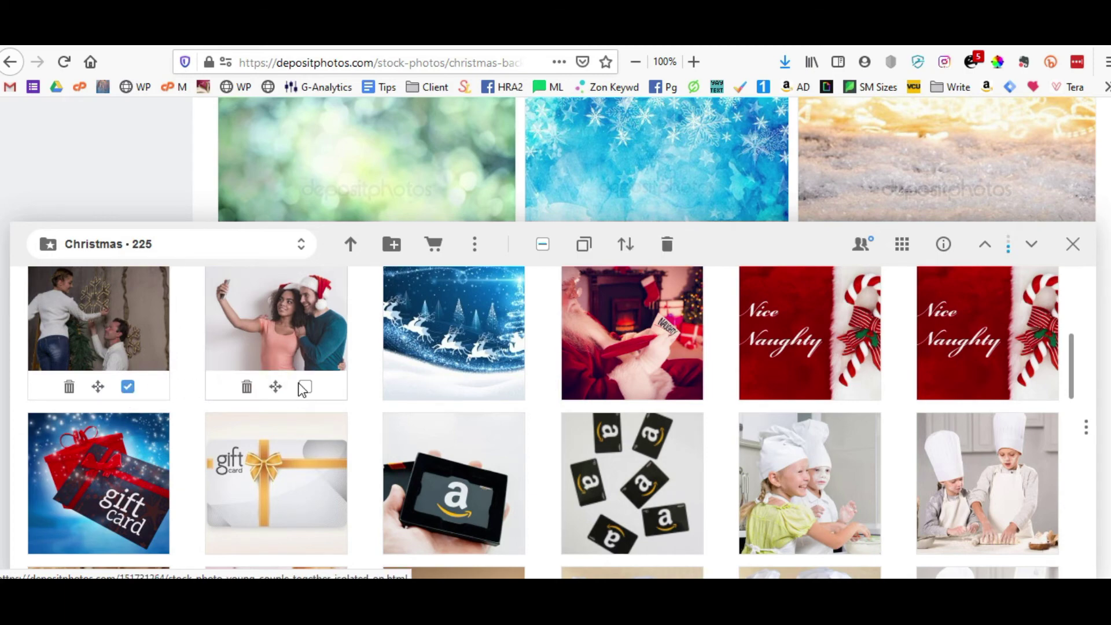
left_click(306, 388)
scroll(306, 387, "up", 4)
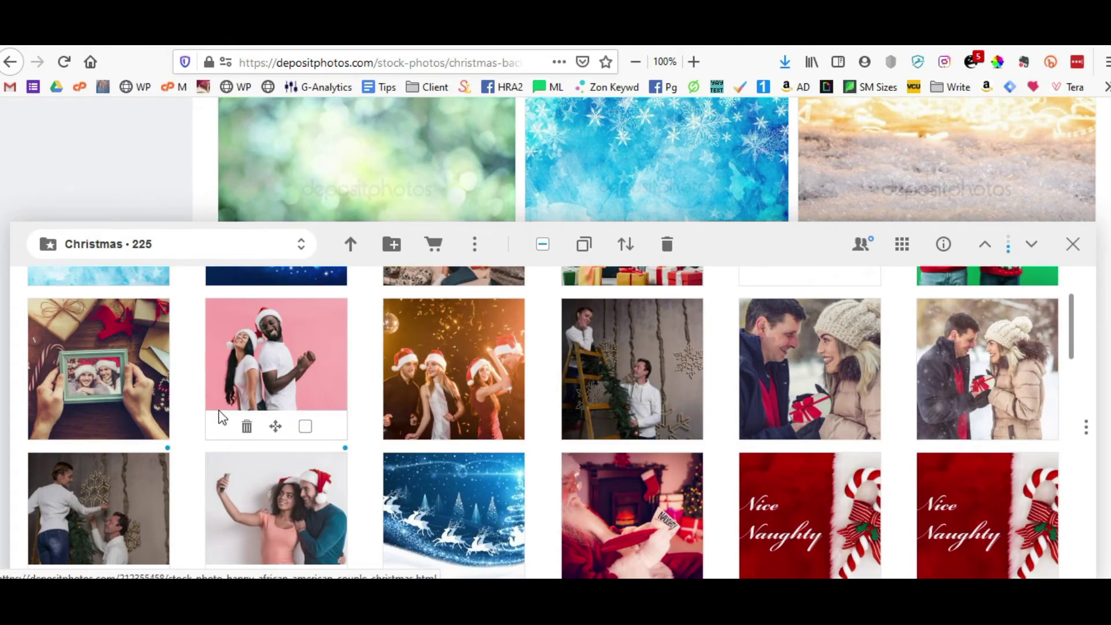
scroll(272, 394, "up", 1)
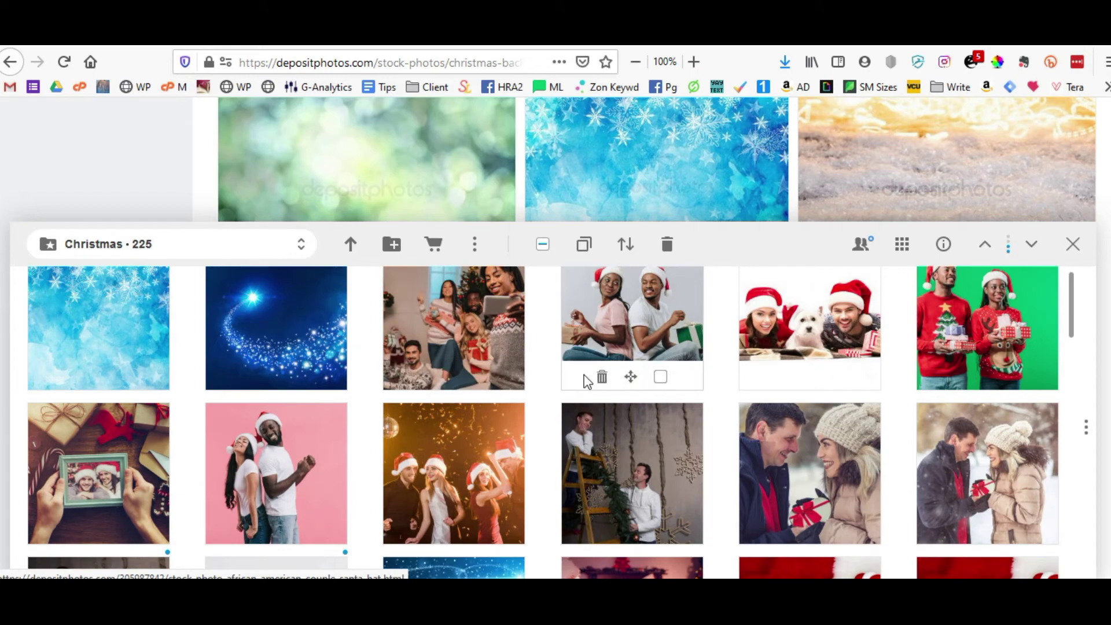
left_click(661, 377)
scroll(305, 478, "down", 1)
left_click(306, 486)
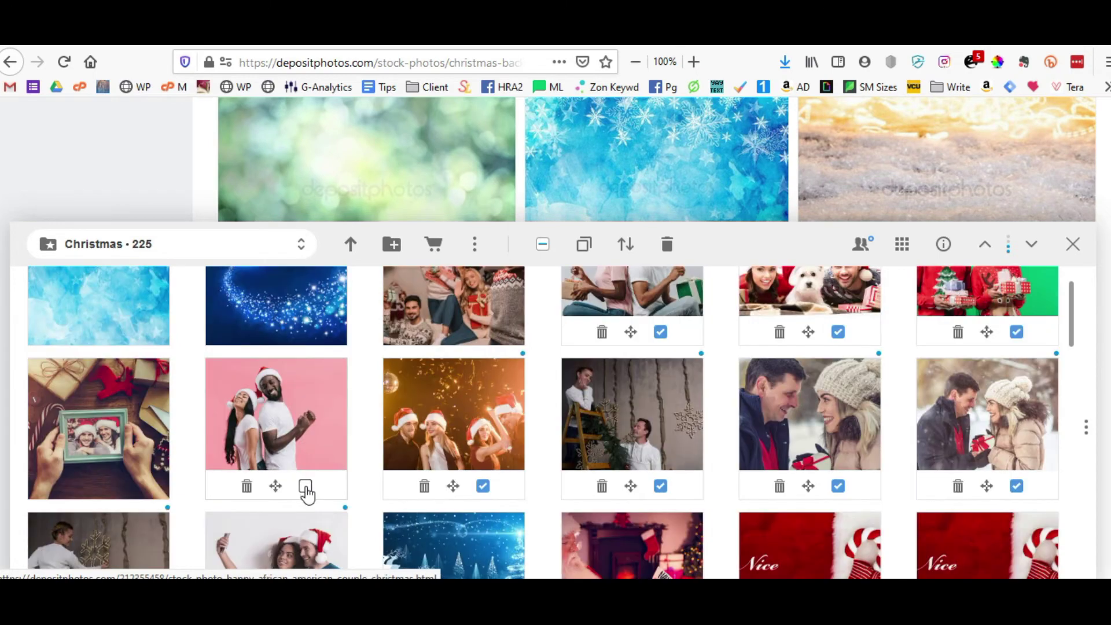
scroll(476, 477, "down", 3)
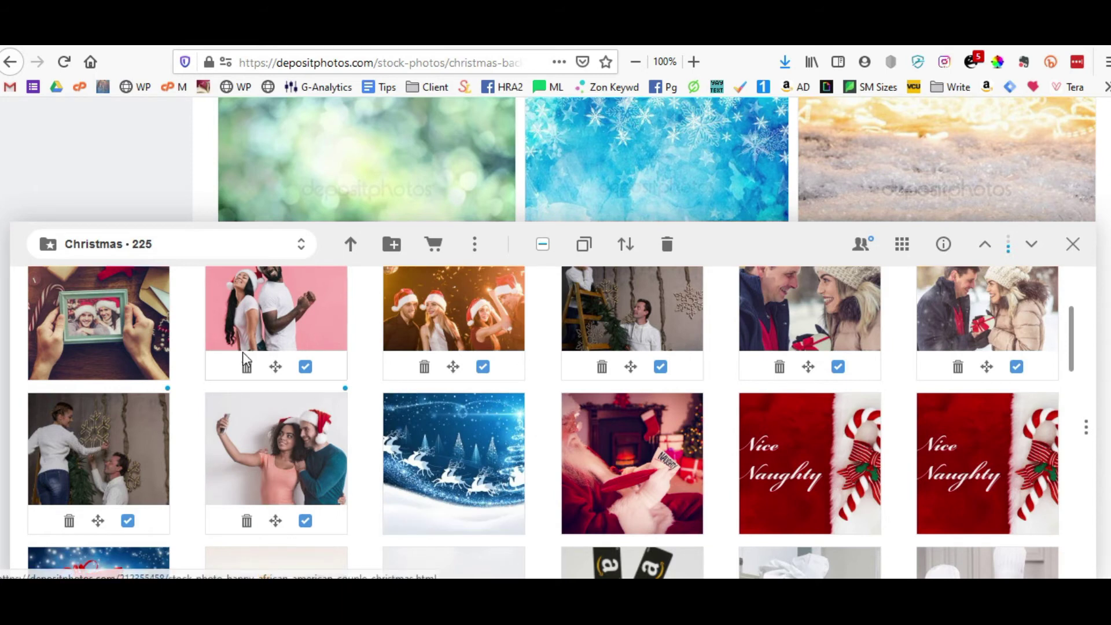
left_click(128, 368)
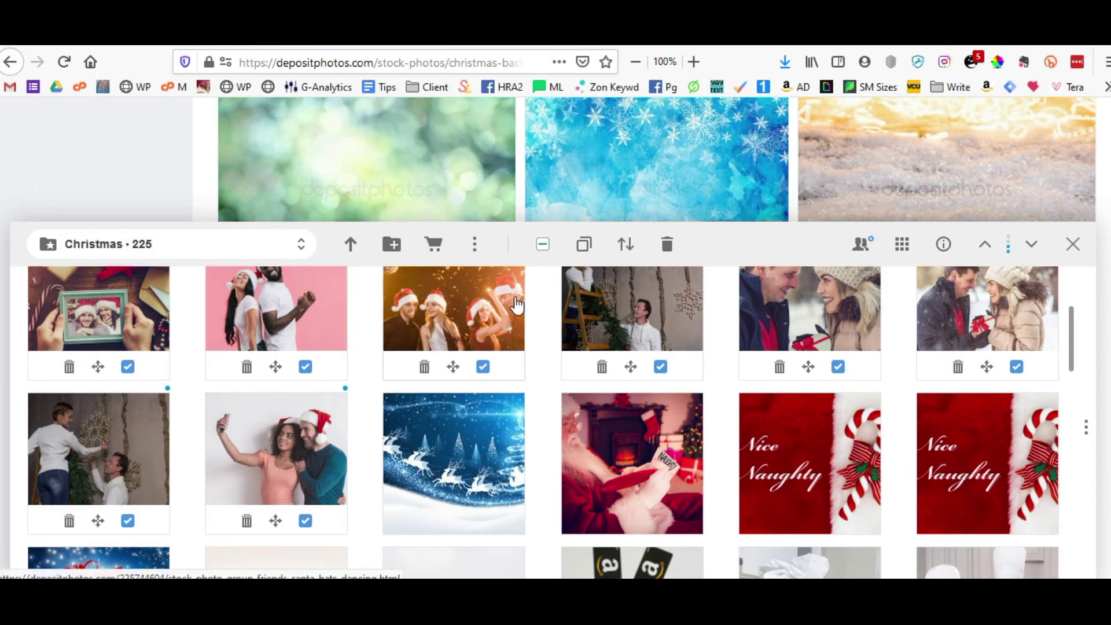
scroll(537, 353, "up", 2)
scroll(537, 352, "up", 2)
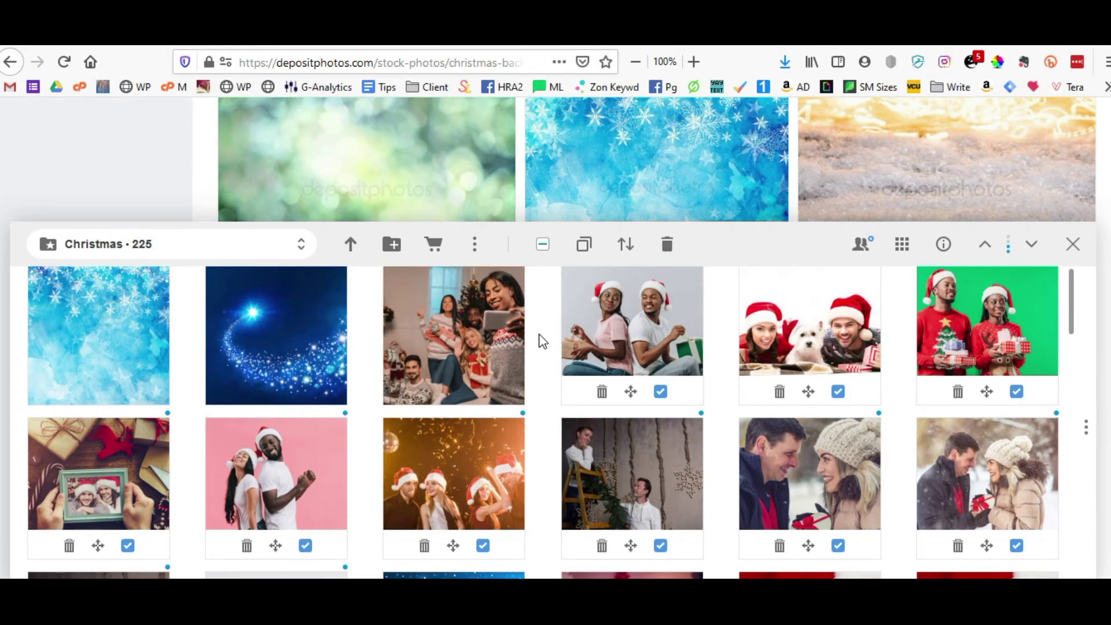
scroll(543, 341, "up", 1)
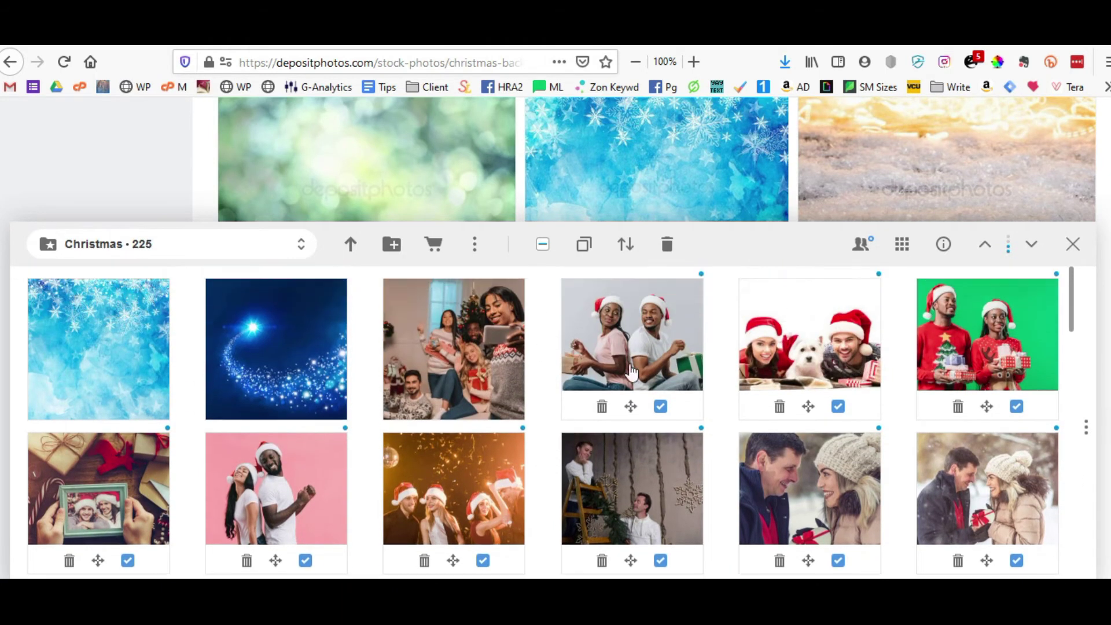
Copy the selected couple photos into the Couples folder.
left_click(584, 250)
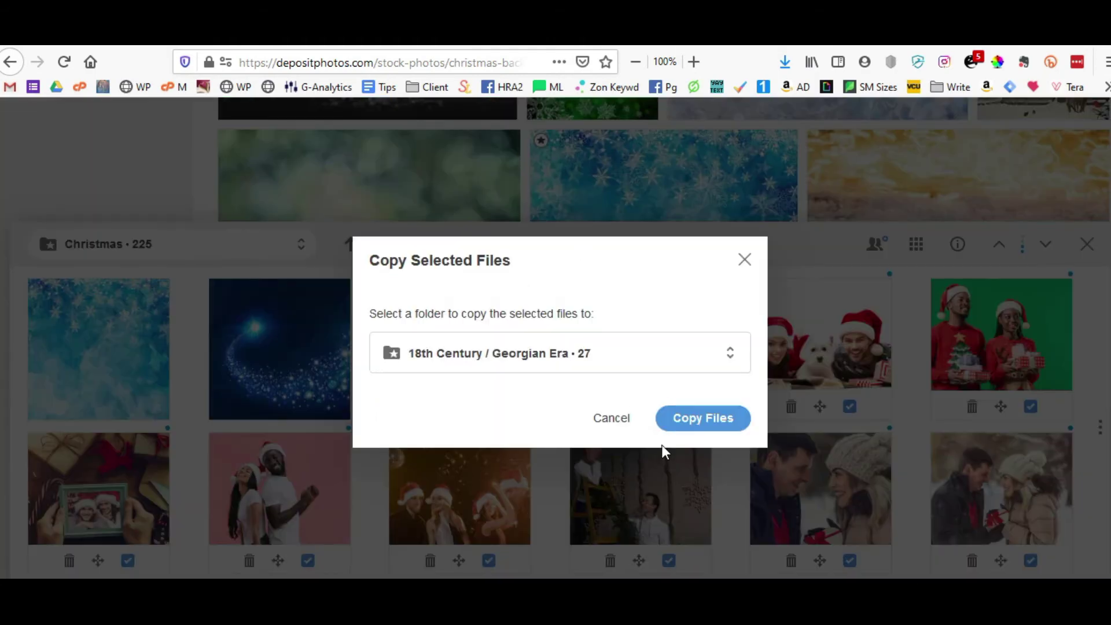
left_click(604, 365)
scroll(1000, 454, "down", 8)
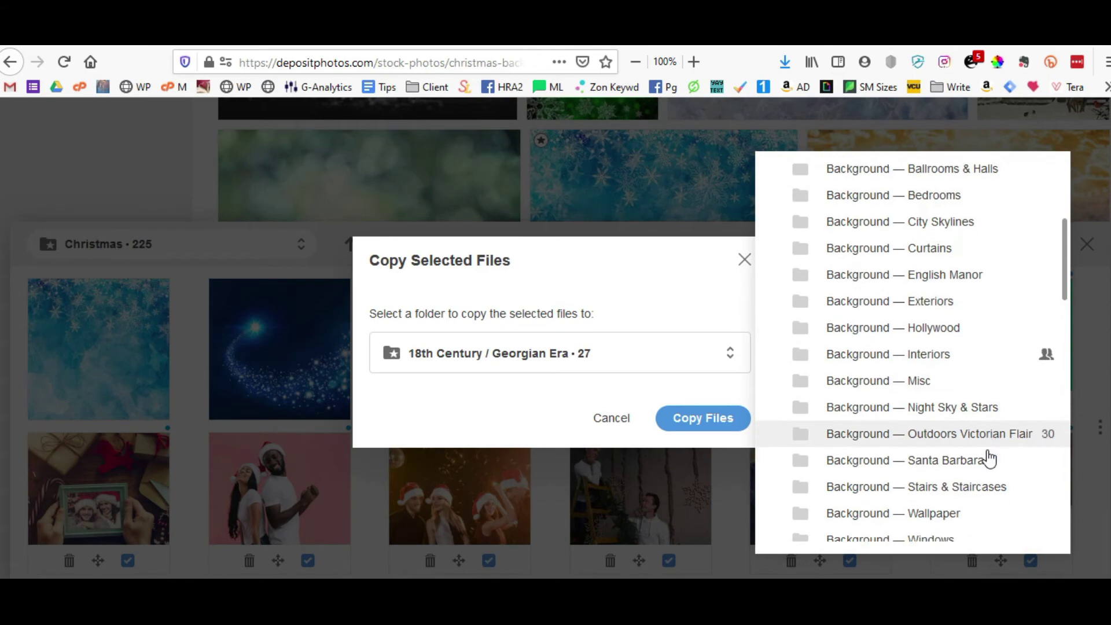
scroll(984, 469, "down", 2)
left_click(844, 458)
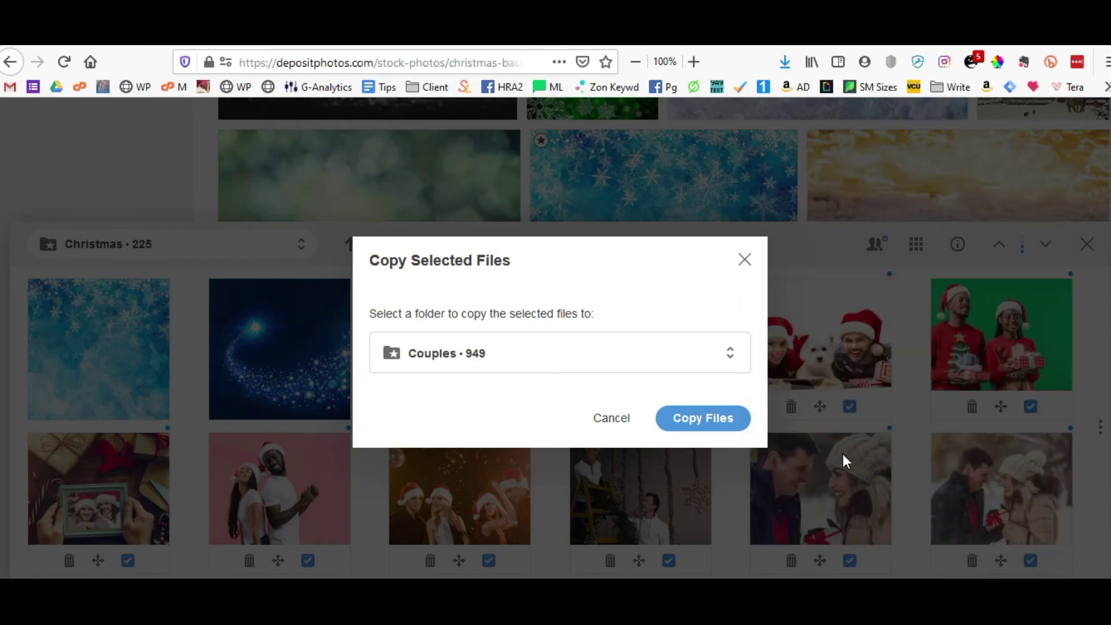
left_click(732, 418)
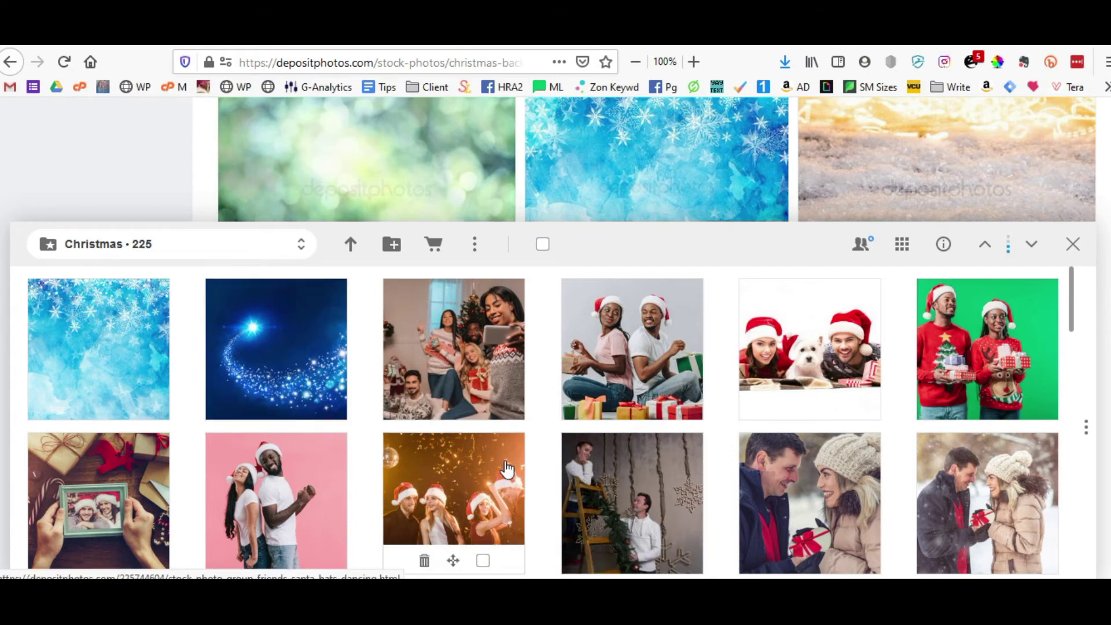
View the Christmas eve snowy-trees image details, then add it to favorites.
scroll(525, 467, "down", 4)
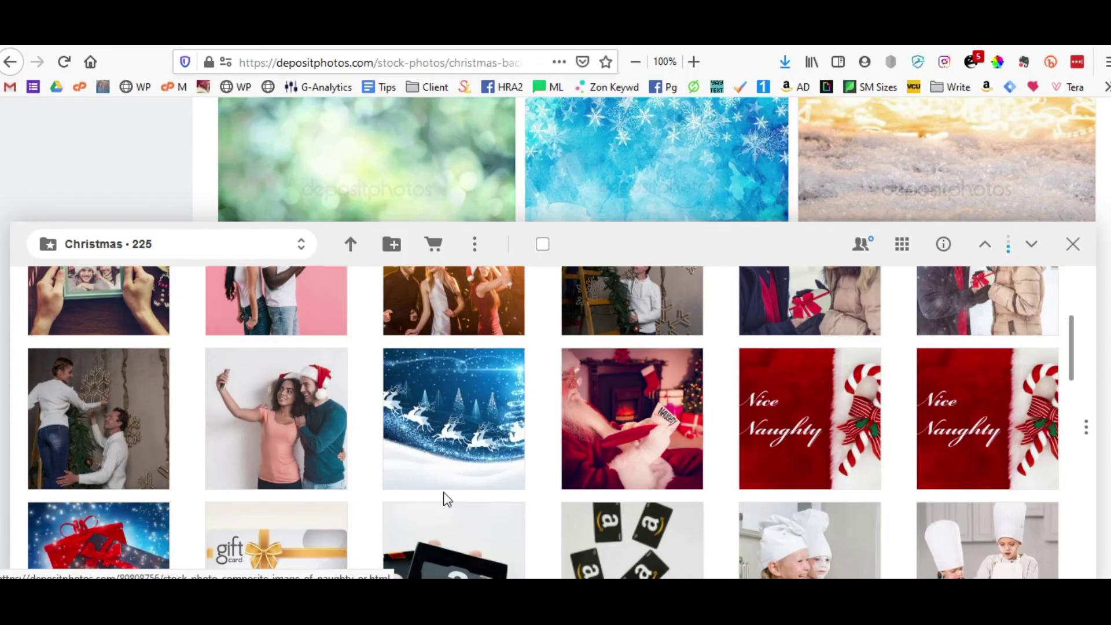
scroll(605, 248, "up", 15)
scroll(605, 249, "up", 15)
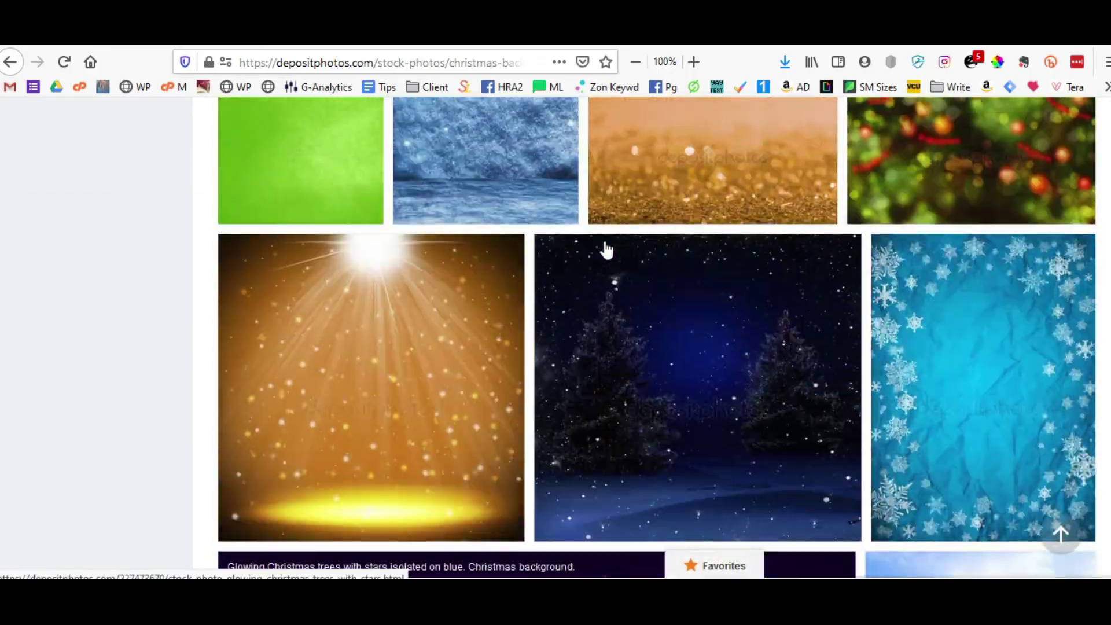
scroll(605, 248, "up", 5)
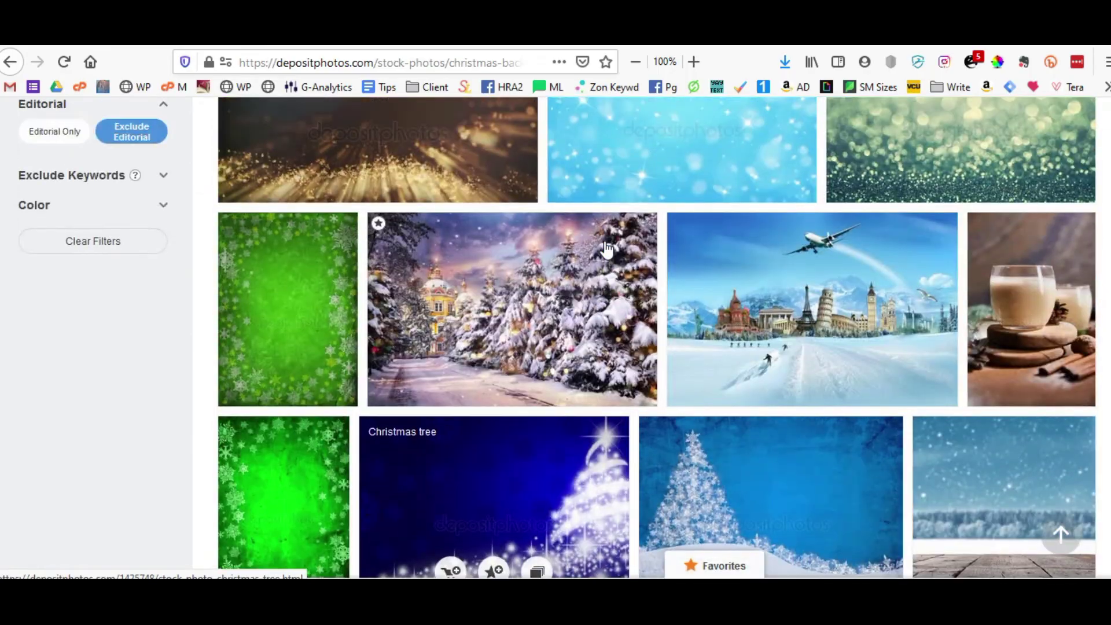
left_click(605, 249)
mouse_move(382, 282)
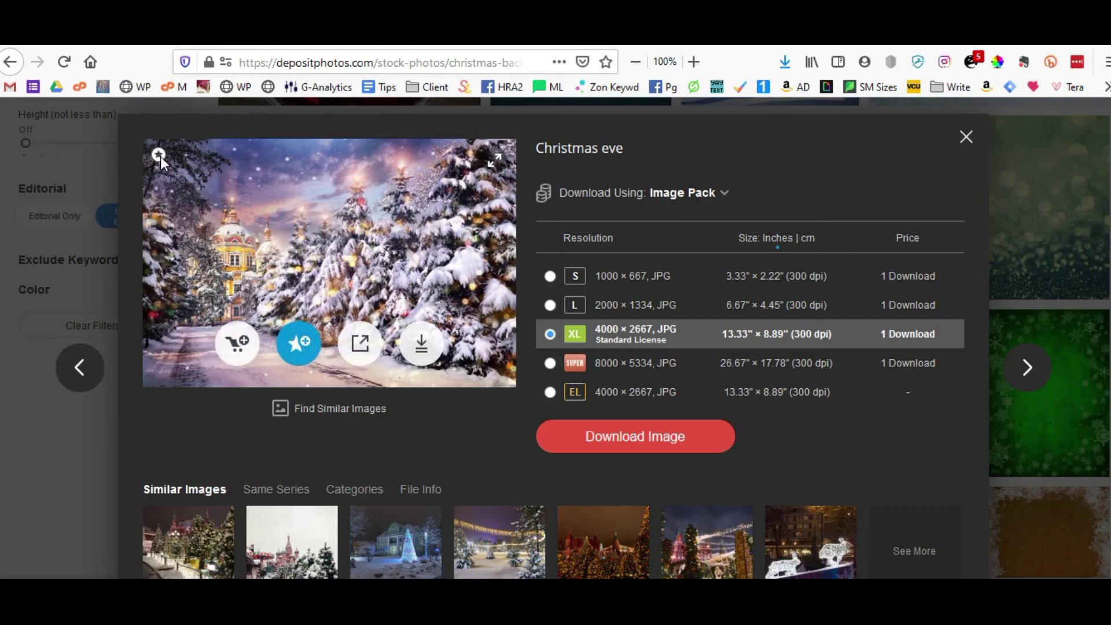
left_click(966, 137)
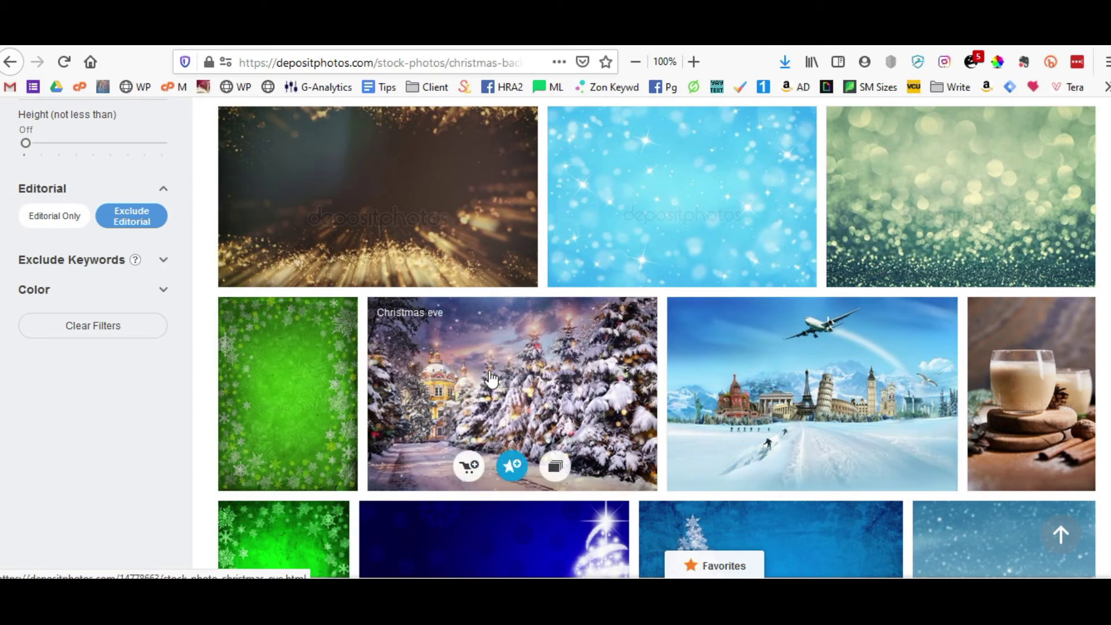
left_click(511, 474)
Reopen the Christmas eve details and choose to save its preview image.
left_click(521, 413)
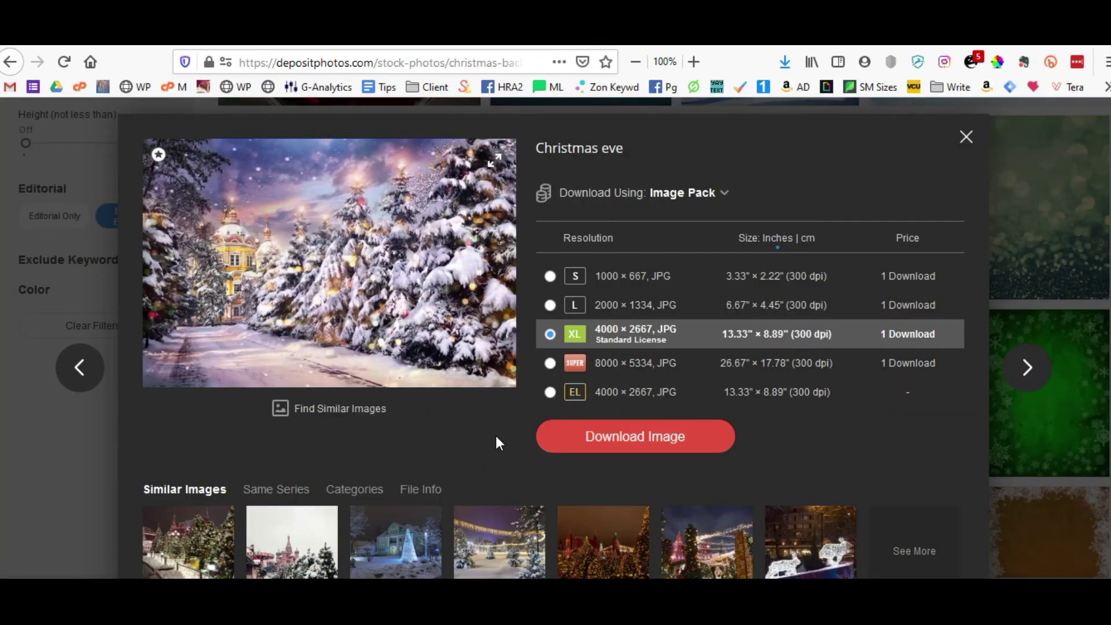
mouse_move(435, 306)
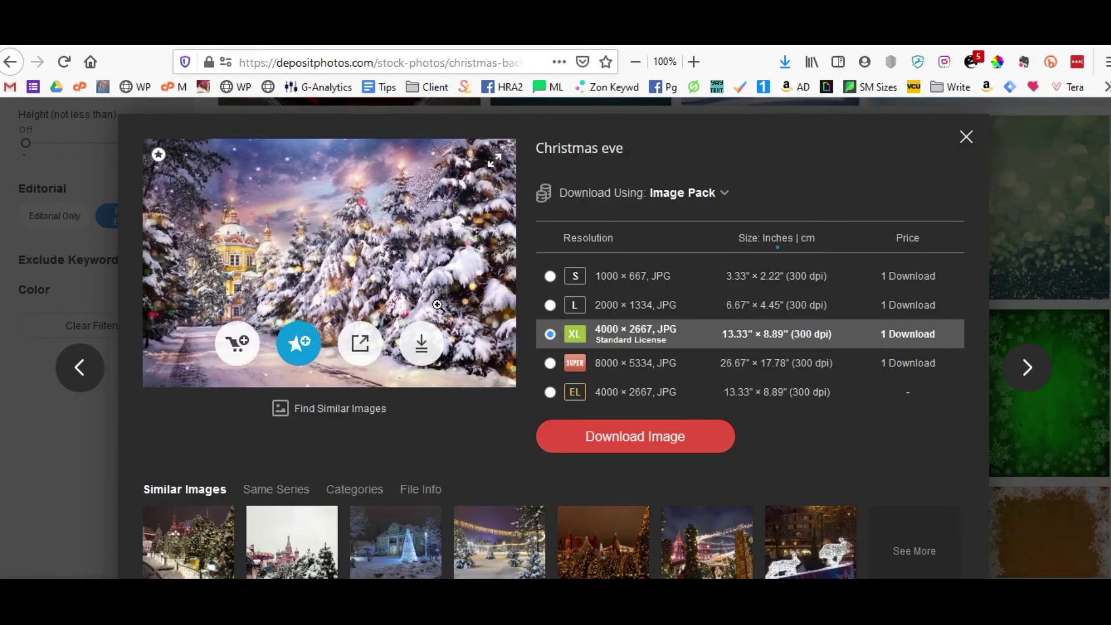
right_click(419, 278)
left_click(600, 341)
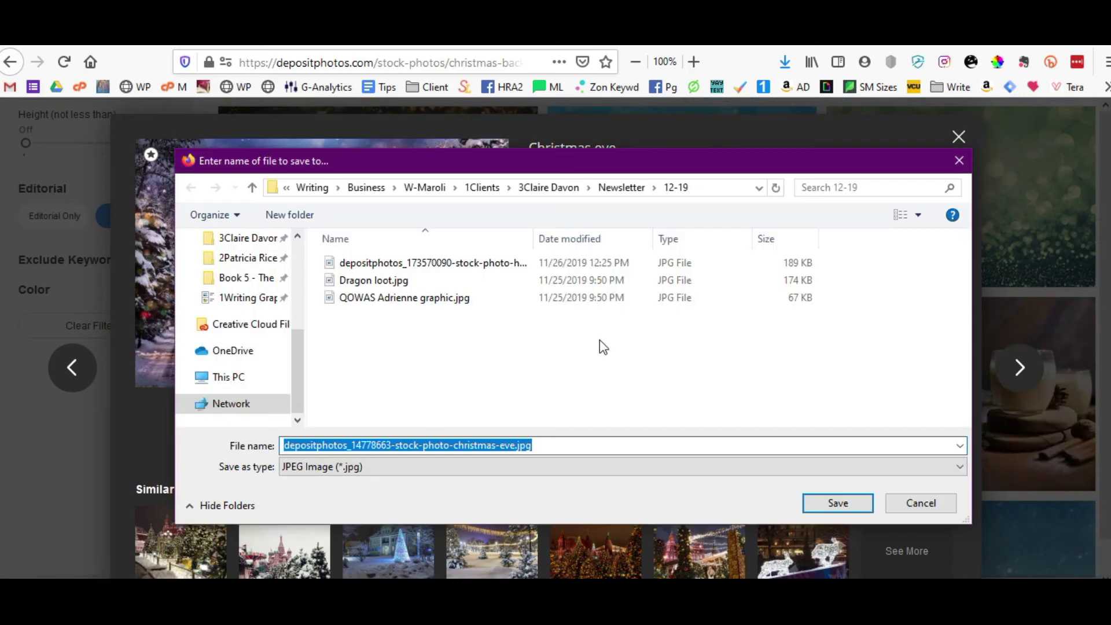
Save depositphotos_14778663-stock-photo-christmas-eve.jpg in Newsletter 12-19 and reopen the Christmas collection.
left_click(837, 509)
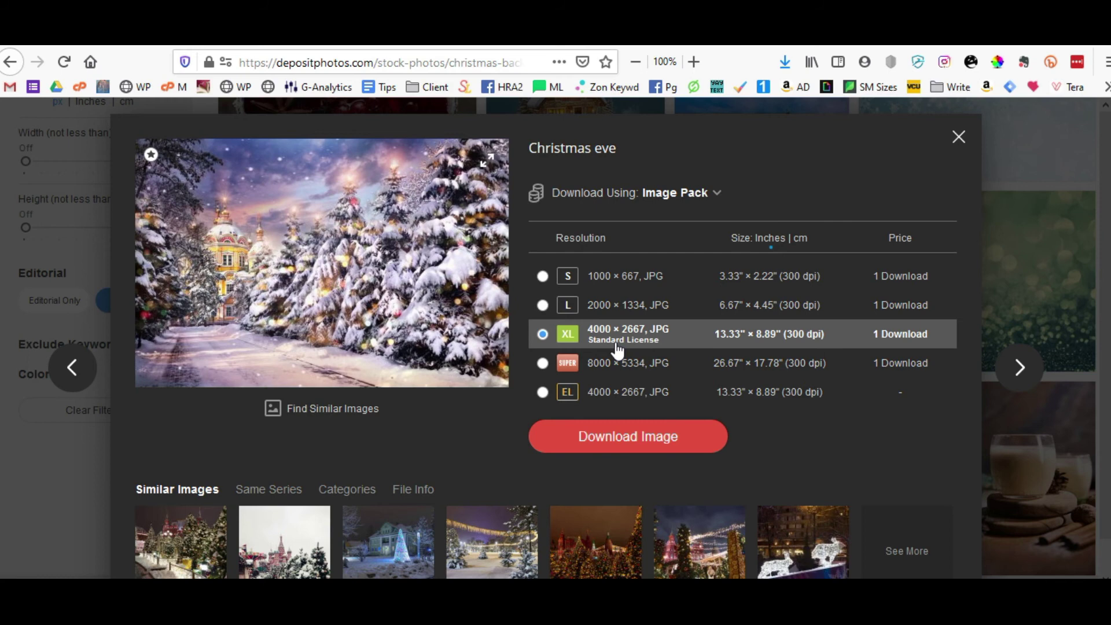
left_click(617, 451)
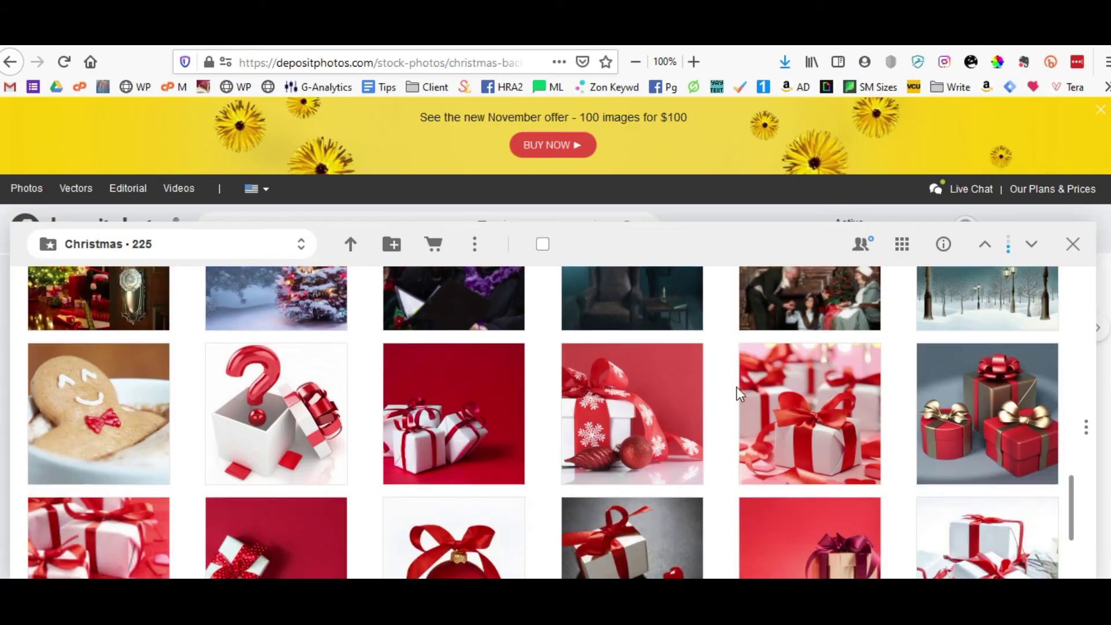
Scroll the Christmas collection, preview the Night city park image, then close the collection.
scroll(738, 390, "down", 3)
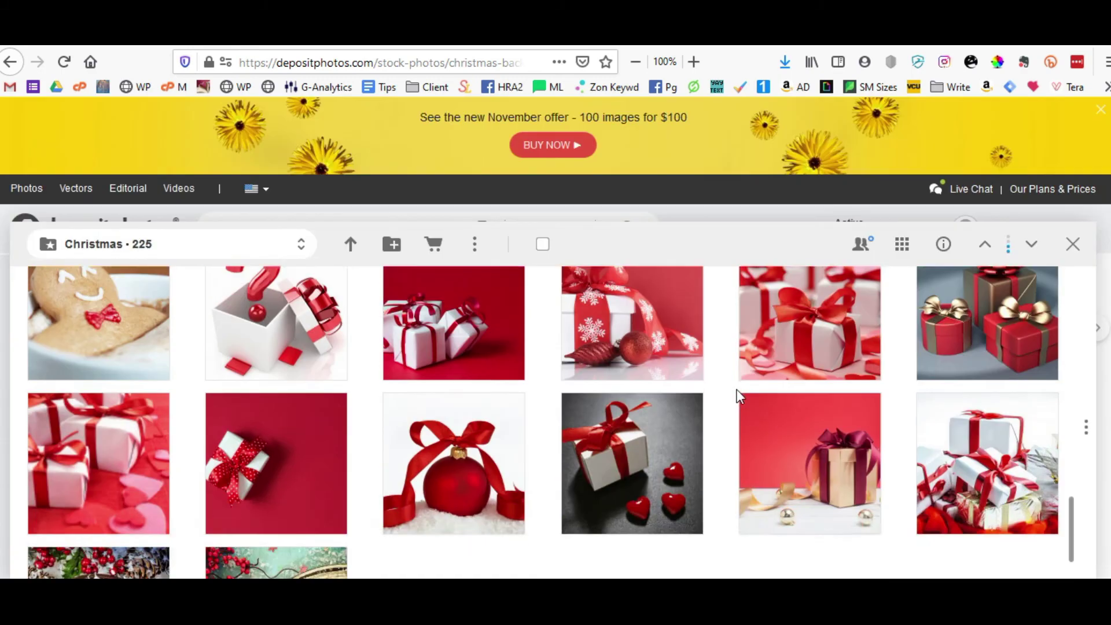
scroll(737, 392, "down", 5)
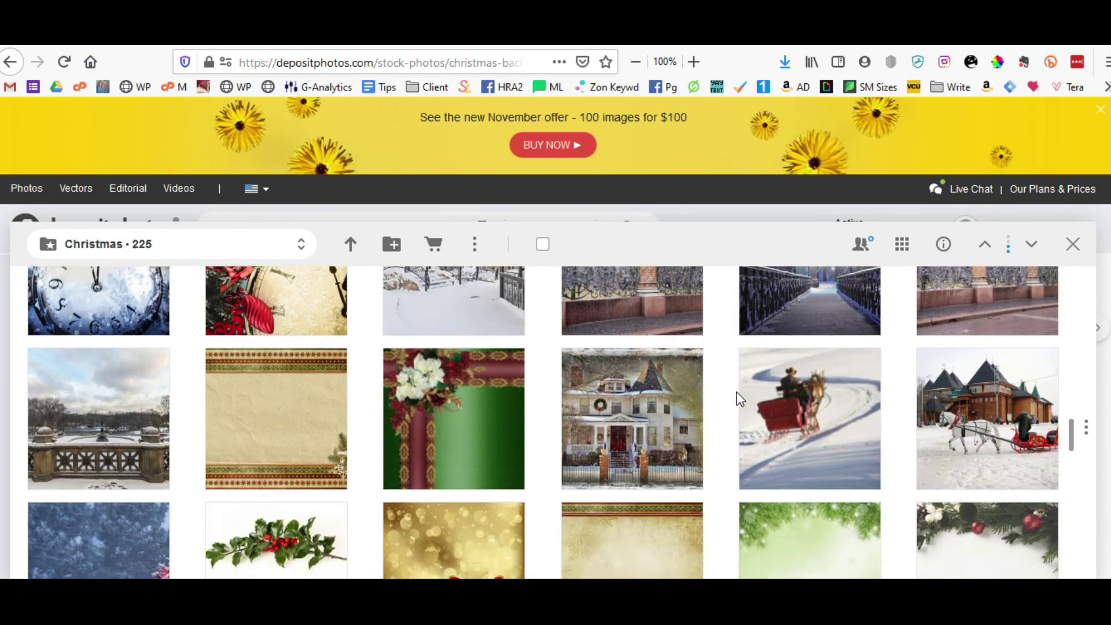
scroll(737, 393, "down", 8)
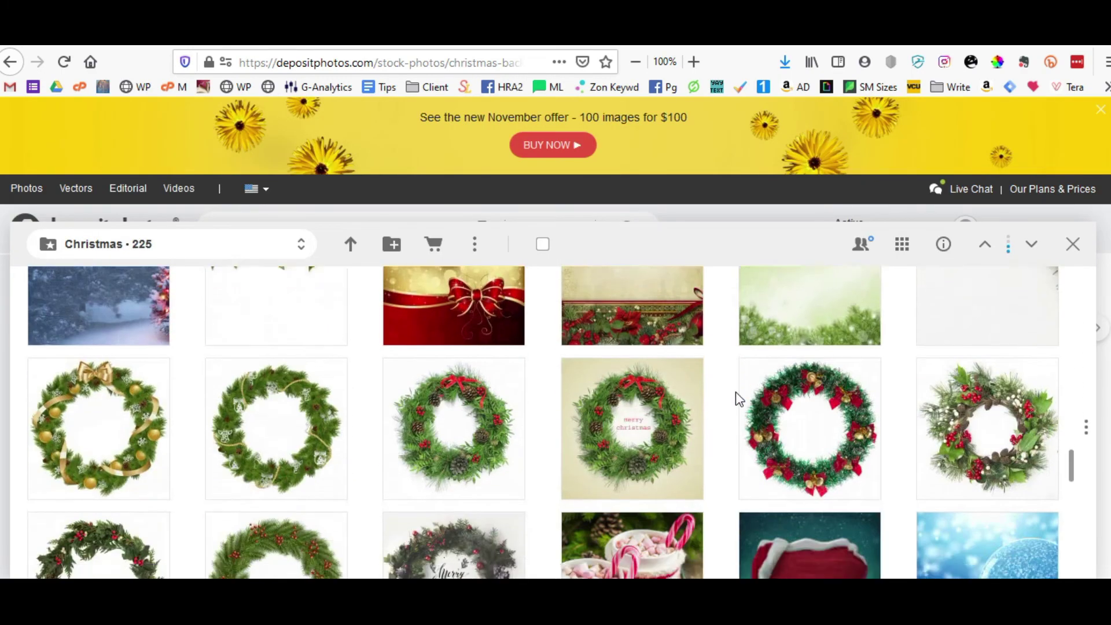
scroll(735, 392, "down", 8)
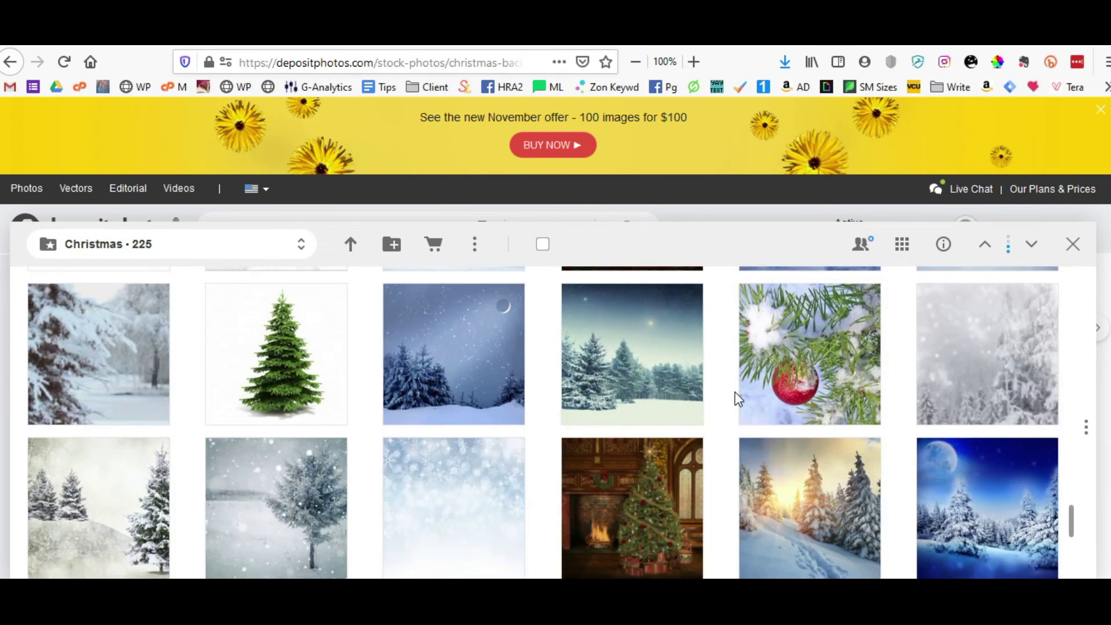
scroll(735, 392, "down", 3)
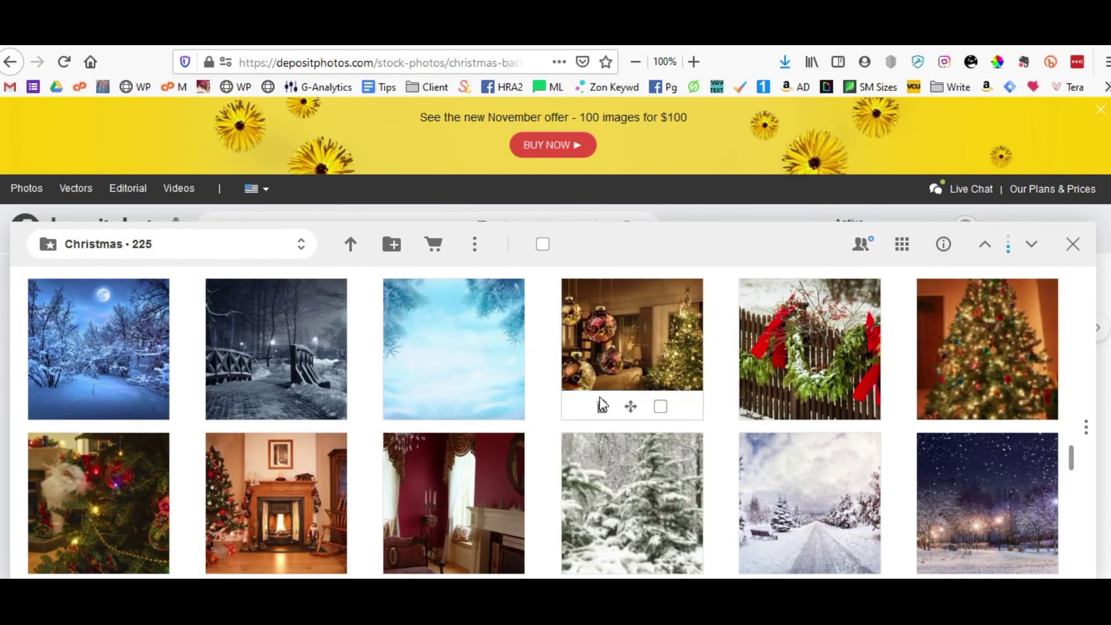
scroll(605, 402, "down", 2)
left_click(955, 394)
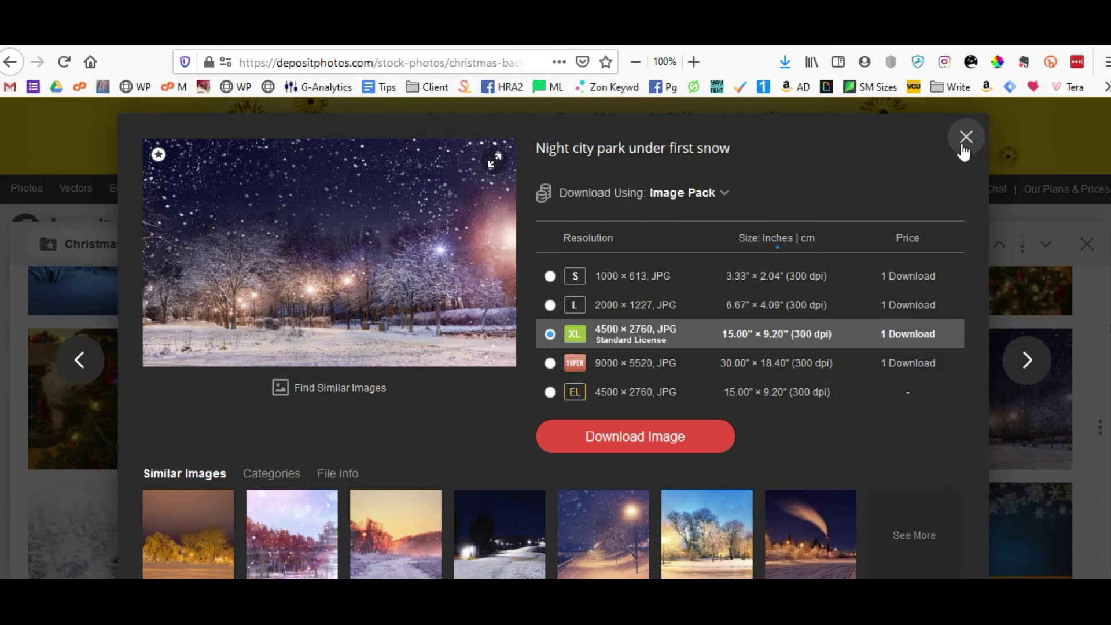
left_click(964, 139)
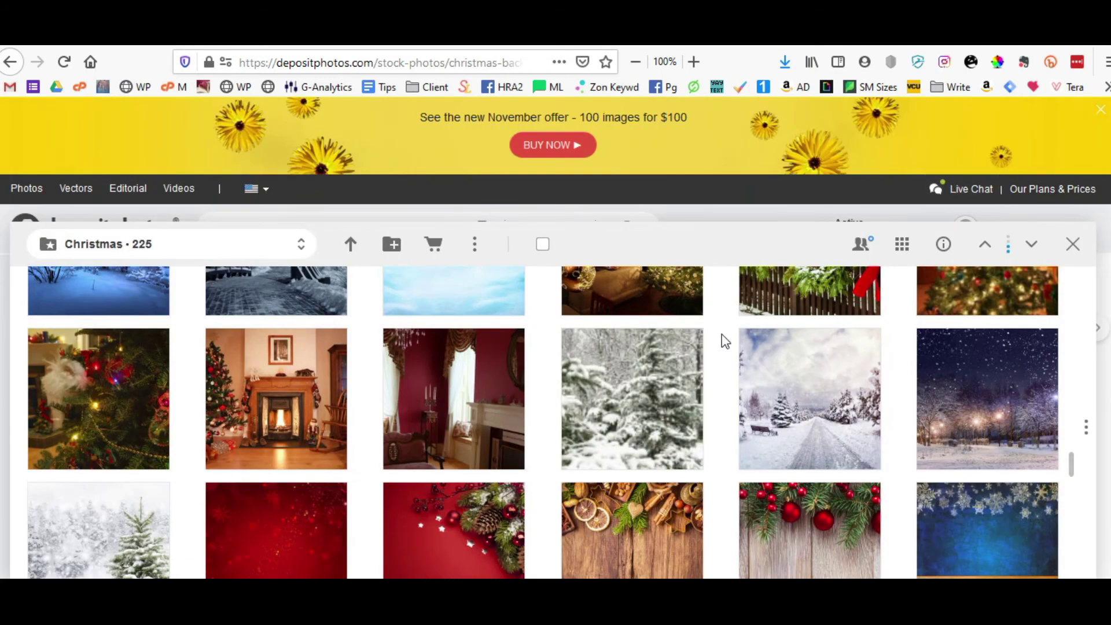
left_click(1075, 245)
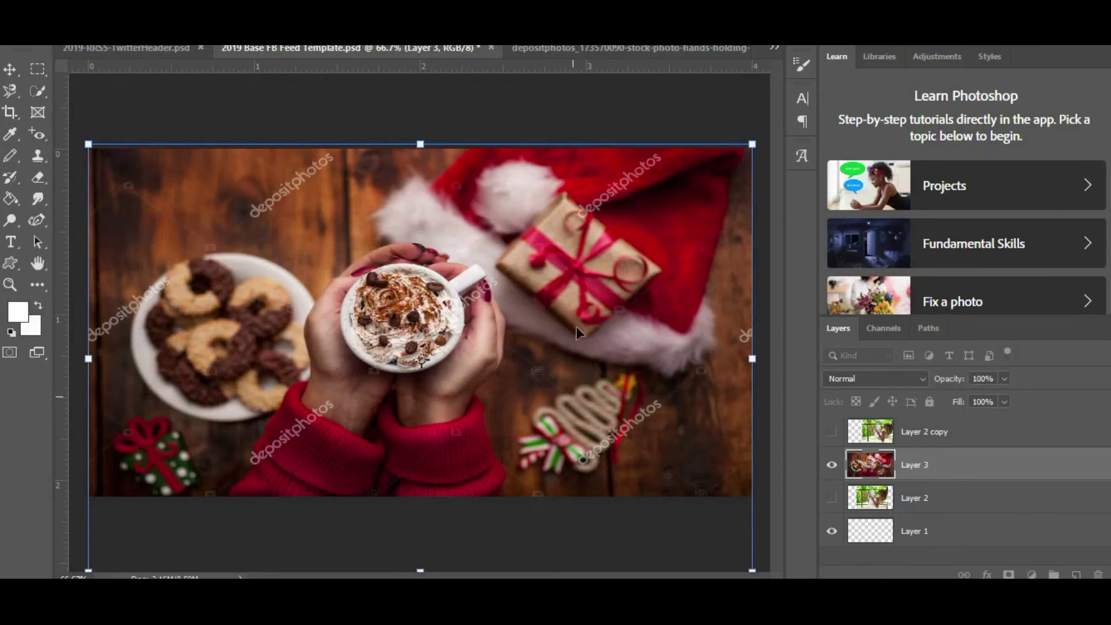
Hide coffee-cup Layer 3, open the downloaded depositphotos JPGs, and switch to the Christmas eve image.
left_click(832, 465)
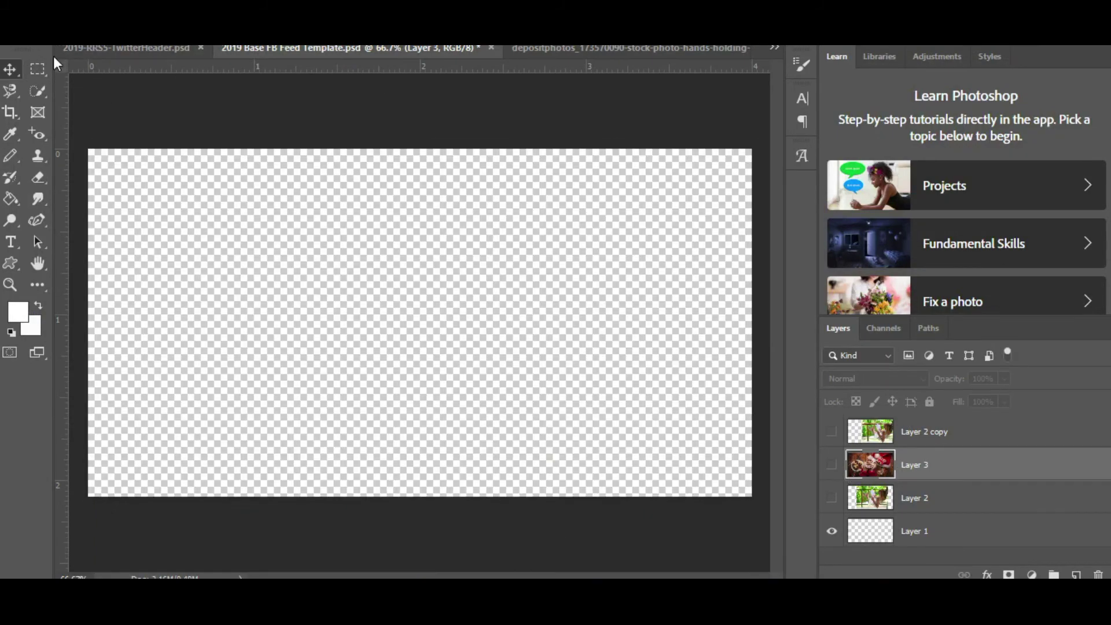
key("ctrl+o")
left_click(364, 115)
left_click(364, 150, "shift")
left_click(550, 341)
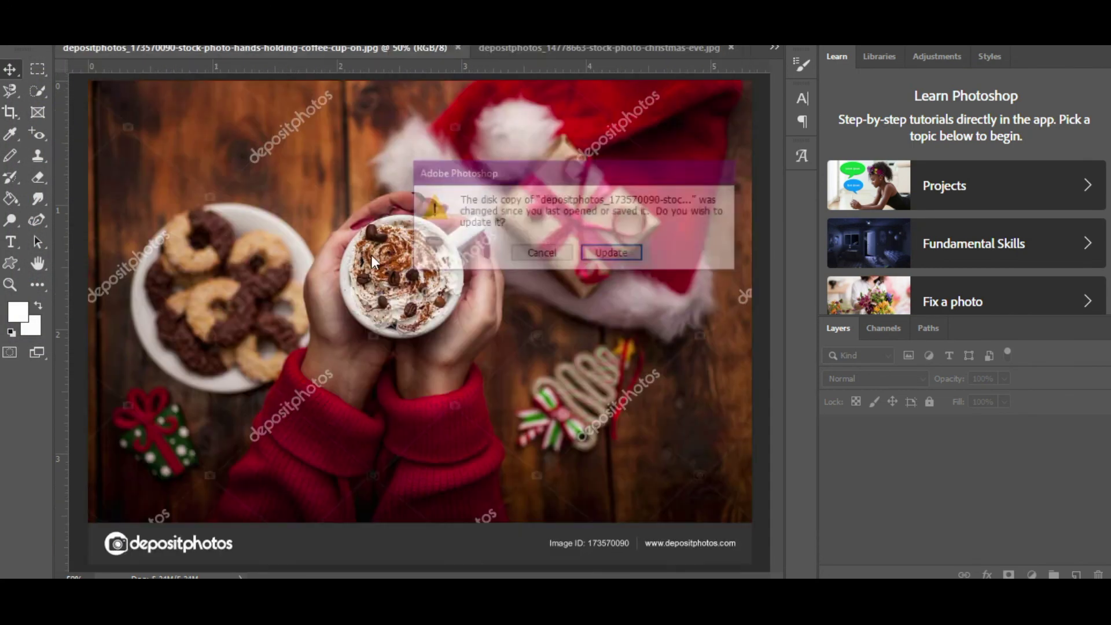
left_click(615, 262)
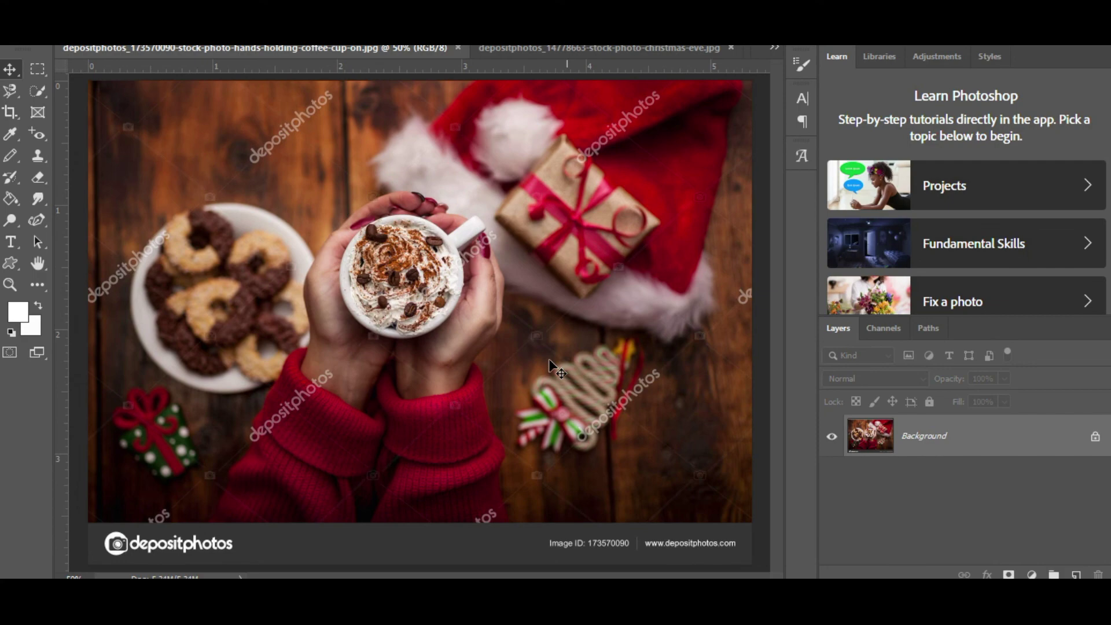
left_click(558, 49)
Place the Christmas eve photo in the FB template, stretched to fill the canvas, then return to Firefox.
left_click_drag(431, 256, 332, 277)
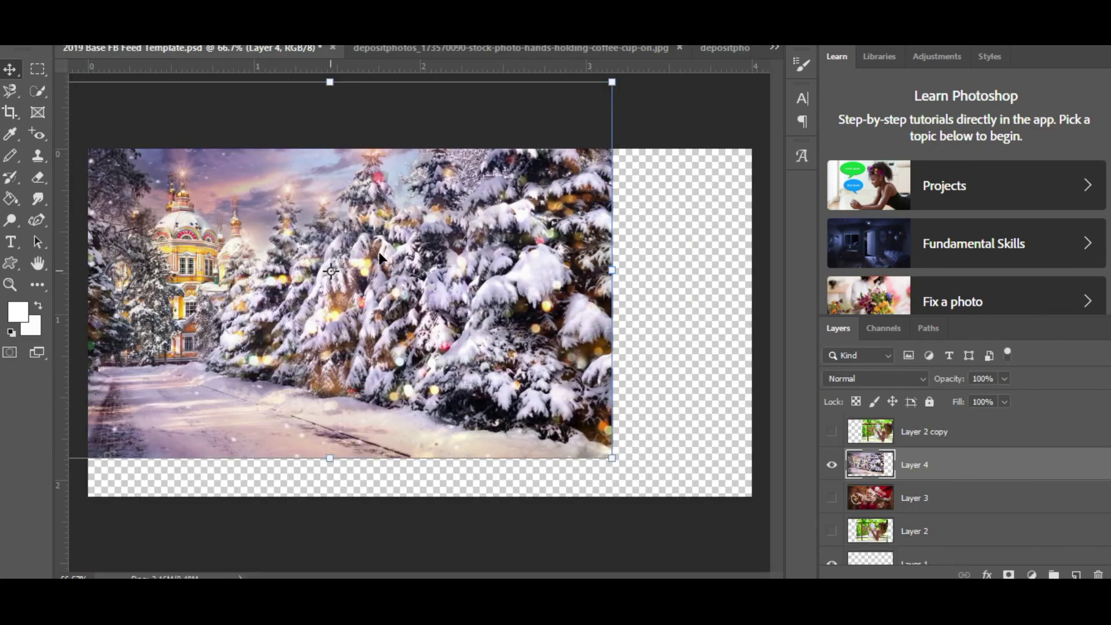
left_click_drag(435, 316, 541, 360)
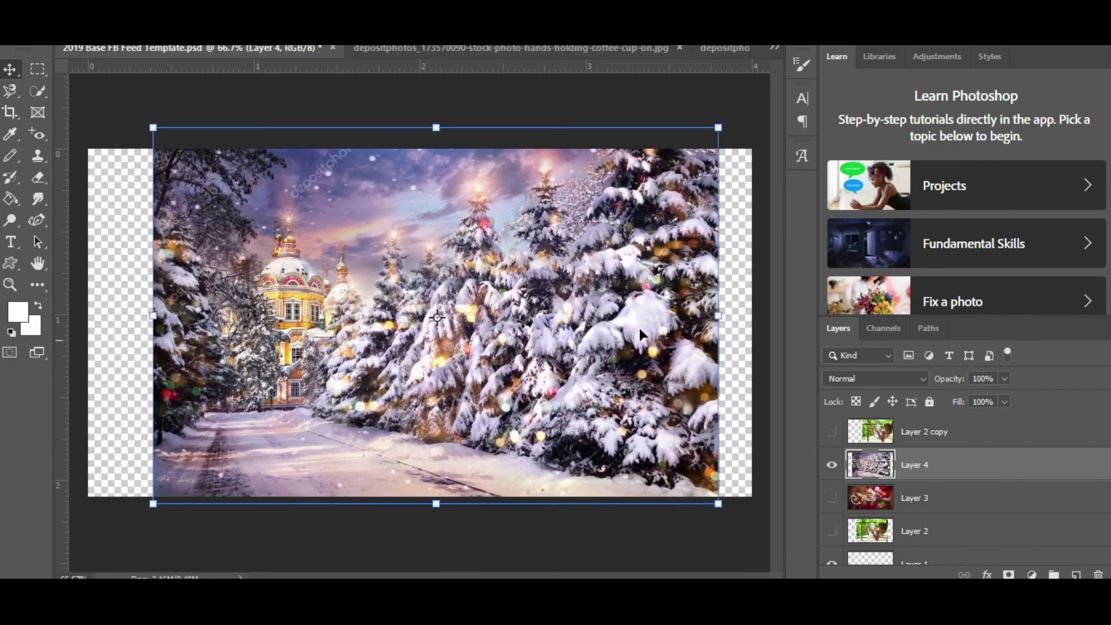
left_click_drag(723, 318, 762, 318)
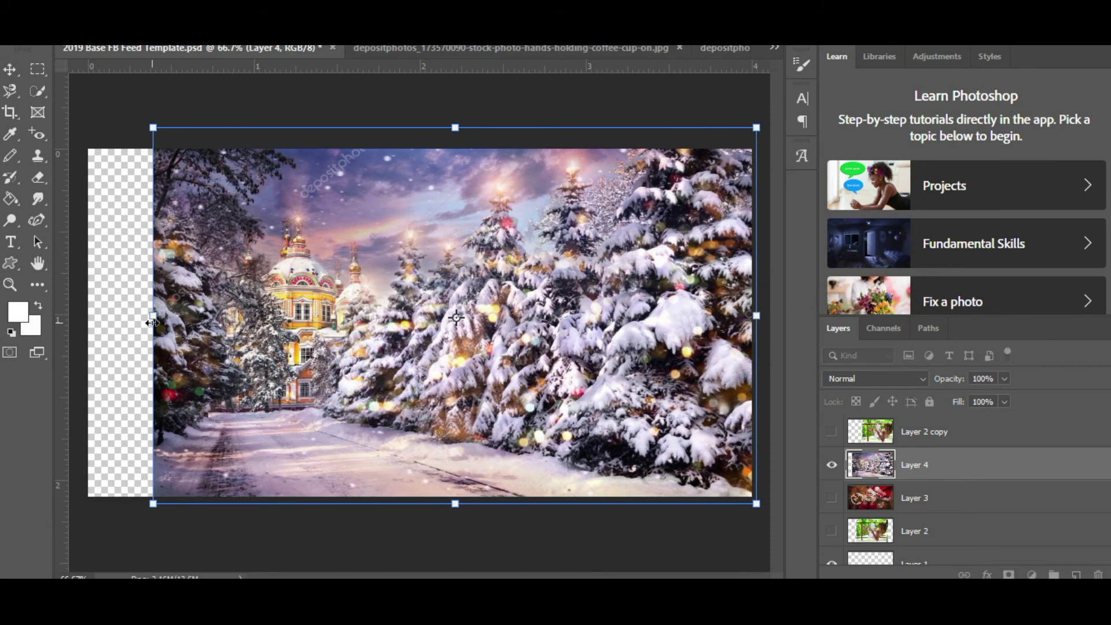
left_click_drag(153, 316, 80, 319)
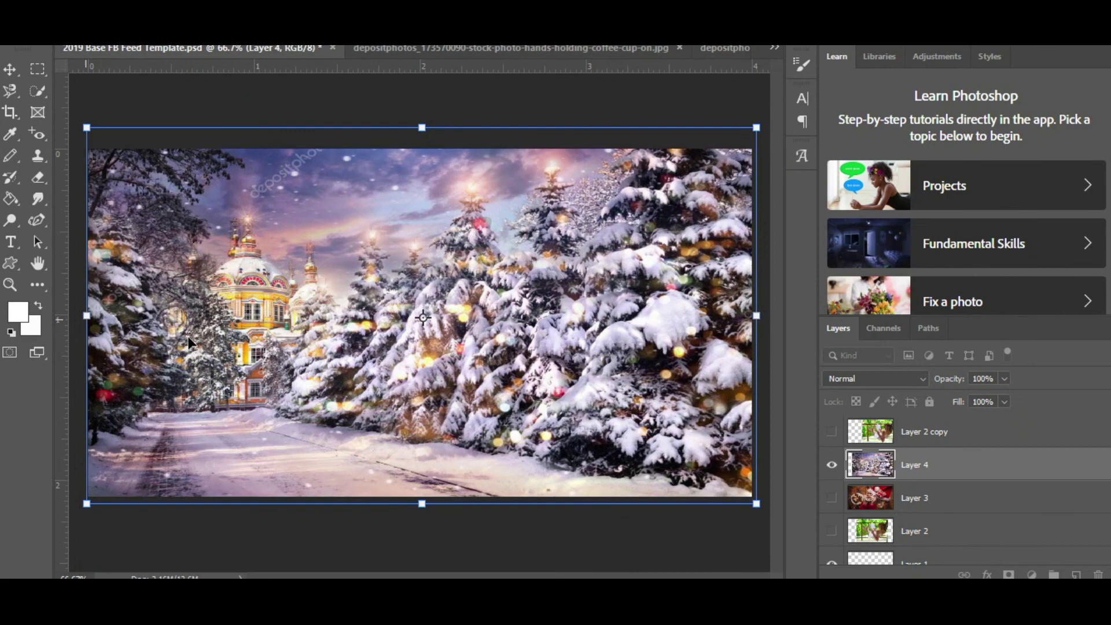
mouse_move(428, 316)
left_mouse_down()
mouse_move(431, 298)
mouse_move(429, 333)
left_mouse_up()
mouse_move(416, 523)
left_mouse_down()
mouse_move(418, 498)
mouse_move(415, 533)
left_mouse_up()
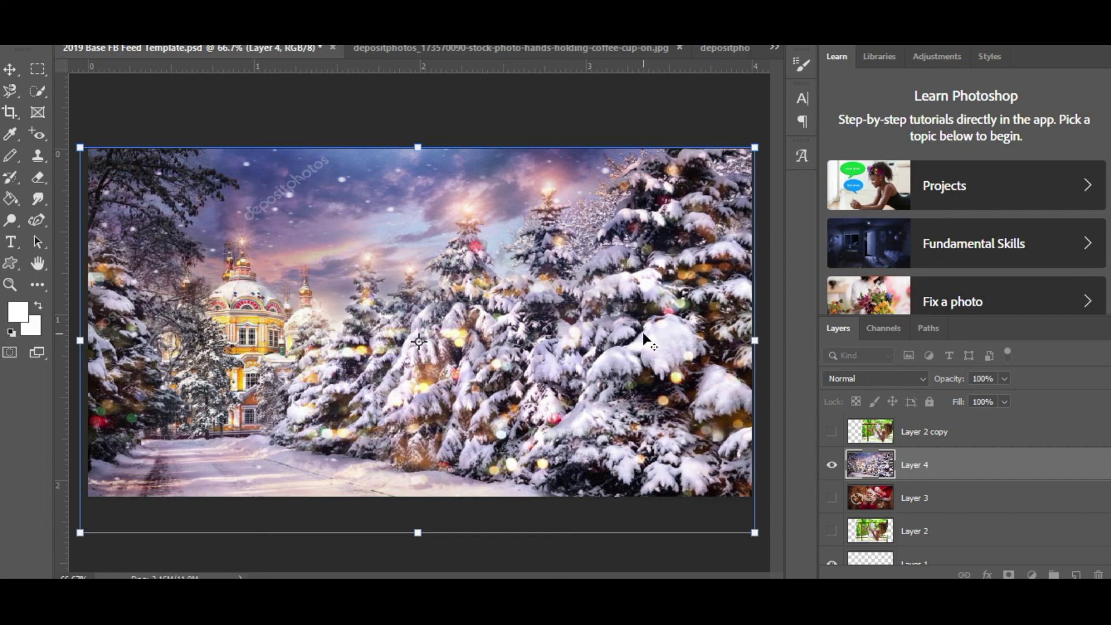
key("alt+Tab")
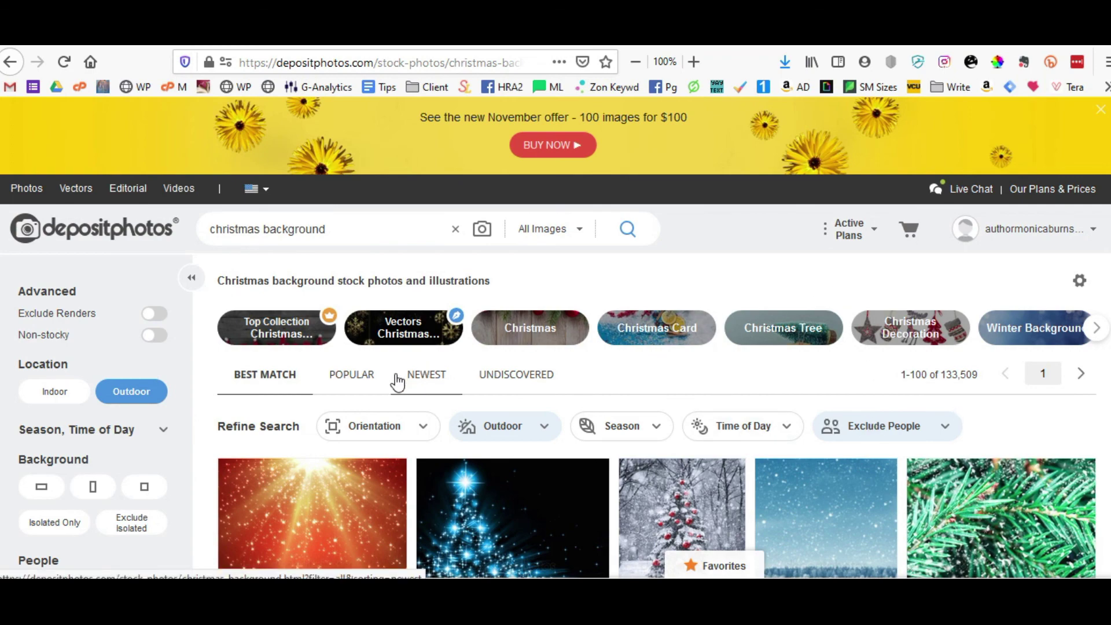
scroll(682, 405, "down", 6)
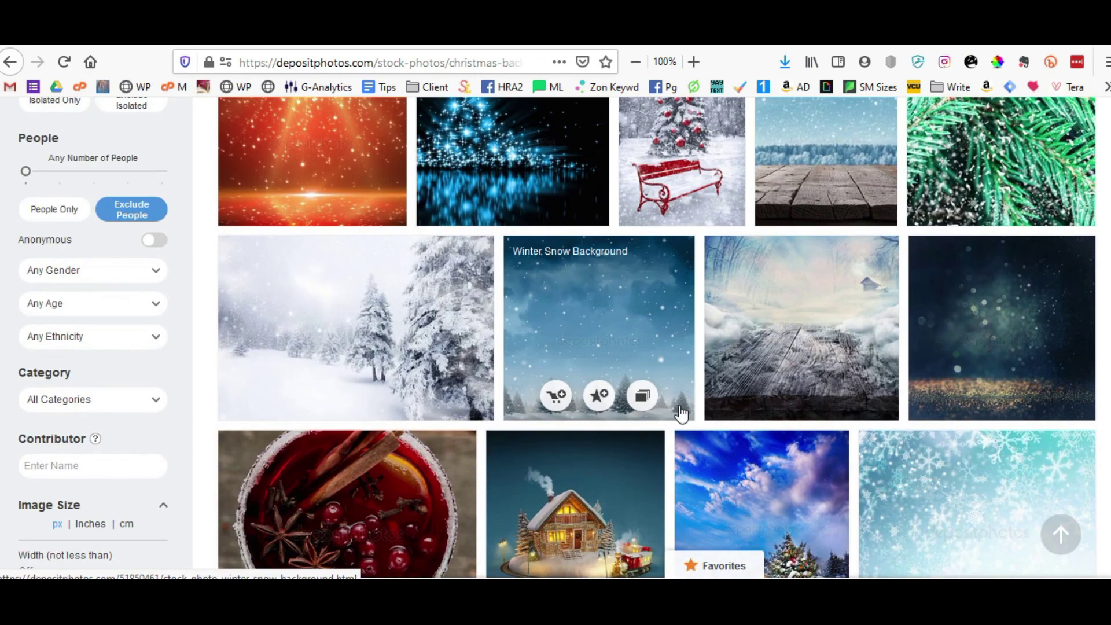
scroll(682, 414, "up", 5)
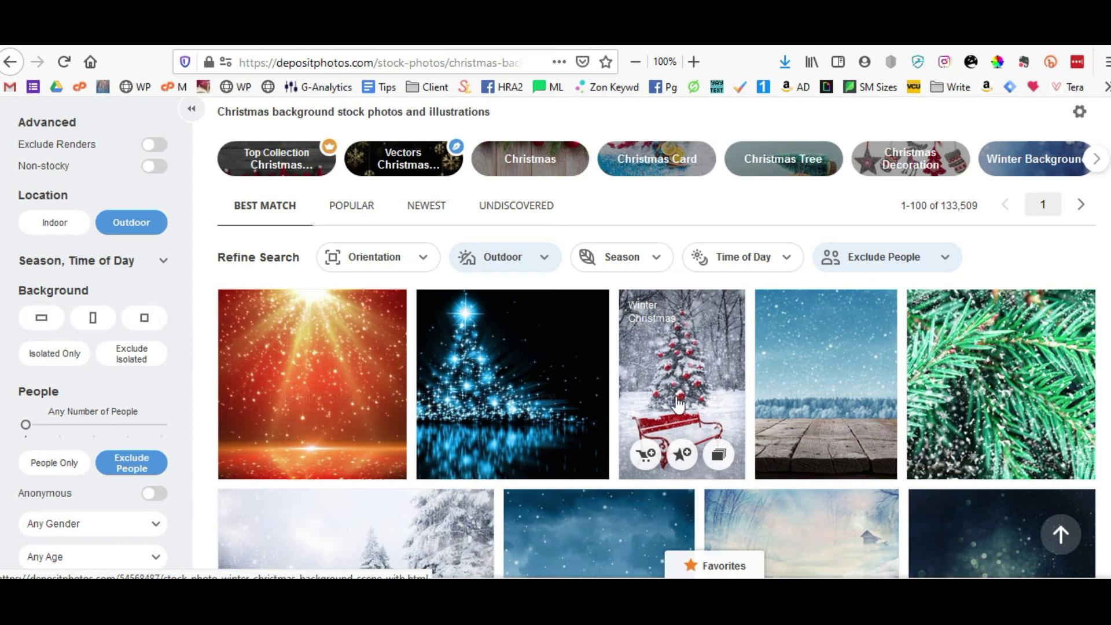